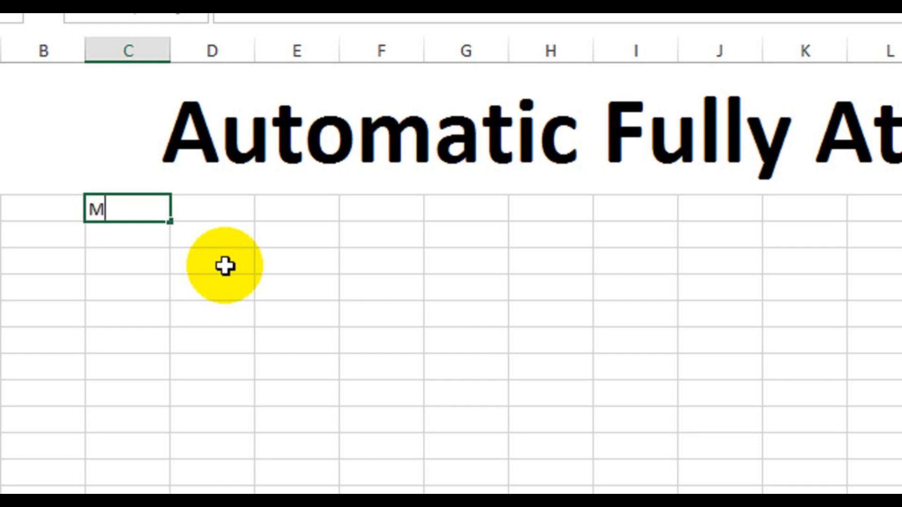
- Enter the label Month in C6 and merge and center it across C6:D6
key("Tab")
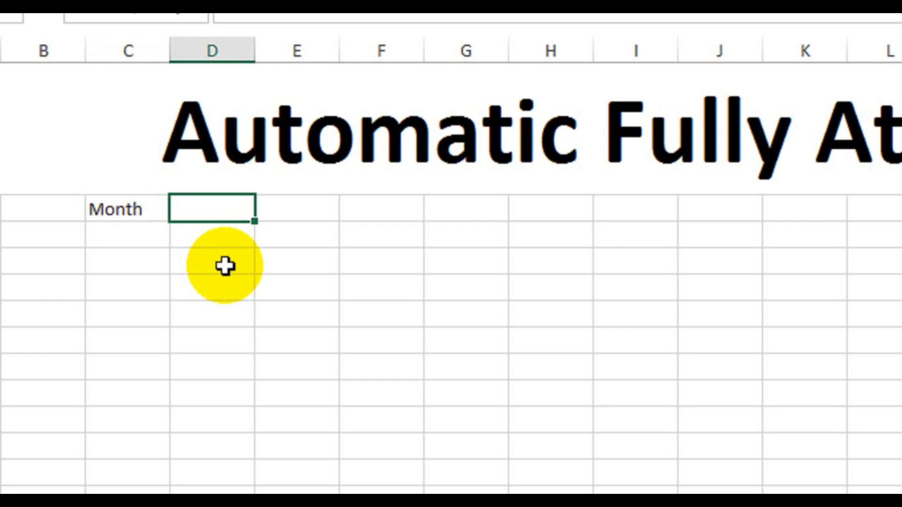
left_click_drag(150, 208, 189, 210)
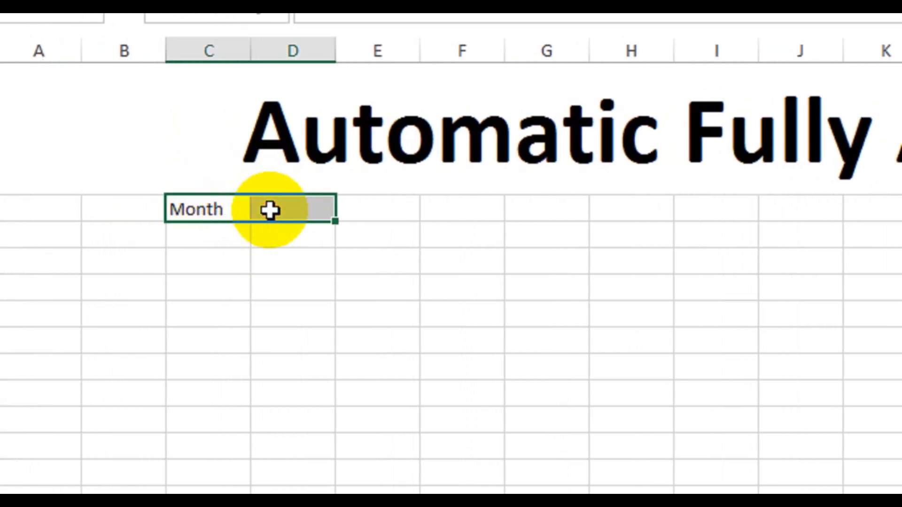
left_click(681, 73)
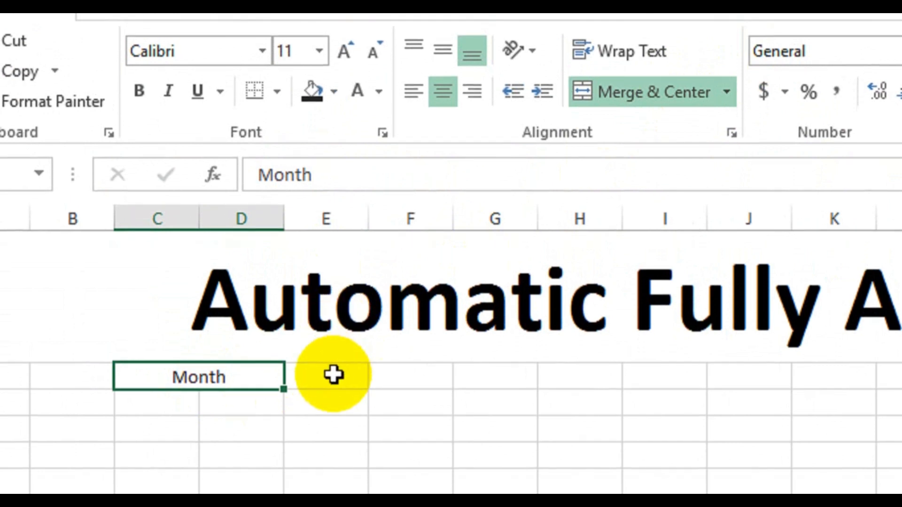
left_click_drag(334, 374, 368, 373)
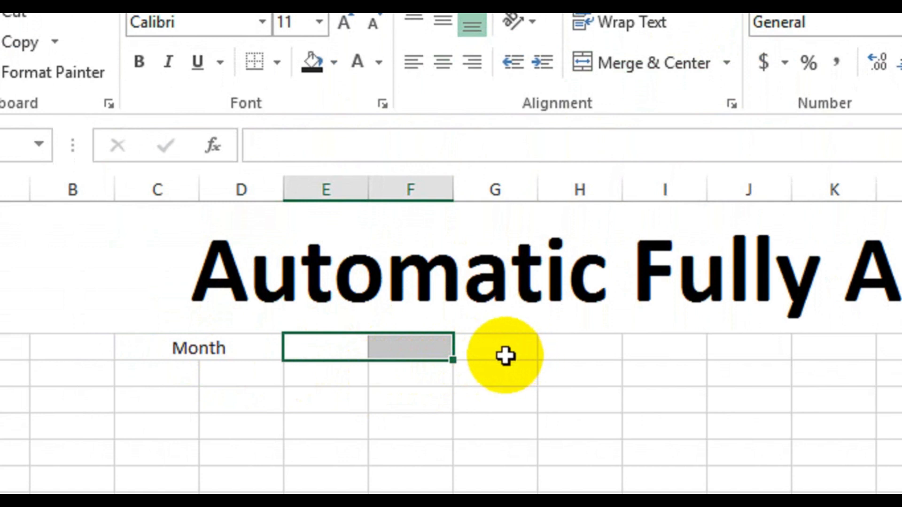
left_click(567, 347)
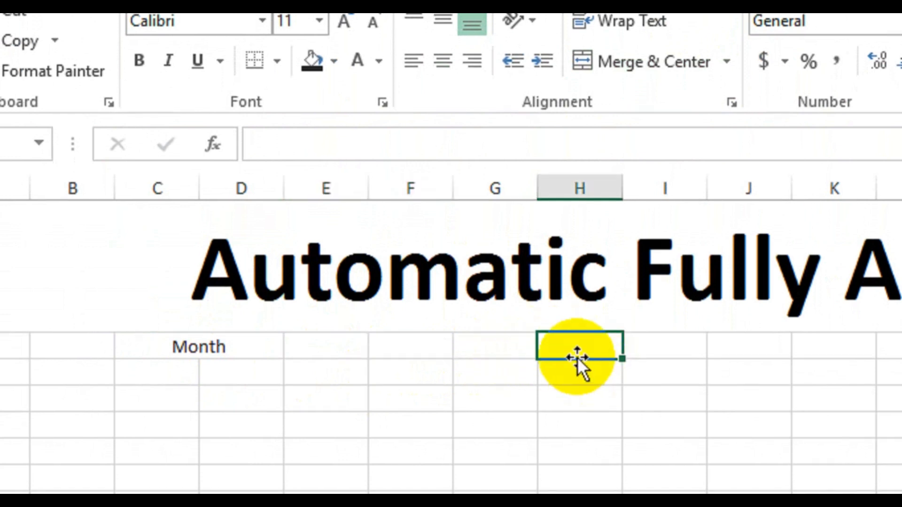
left_click(648, 356)
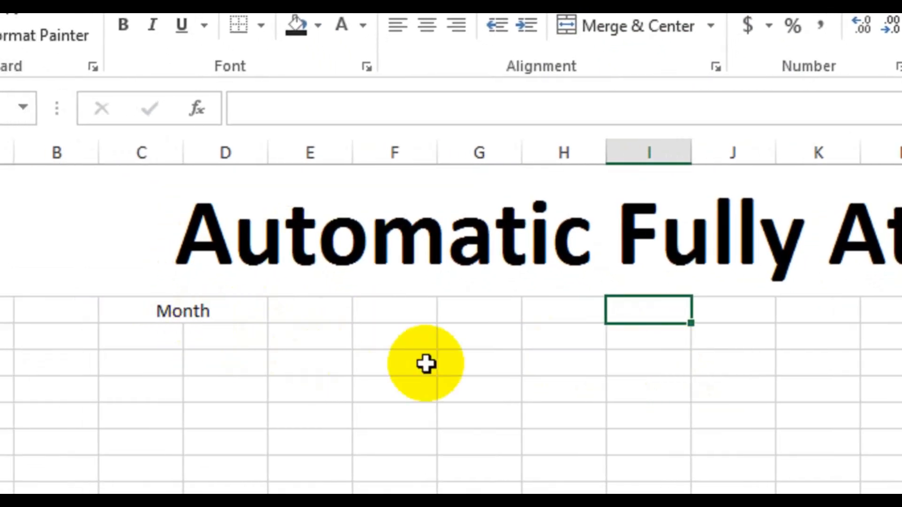
left_click(187, 315)
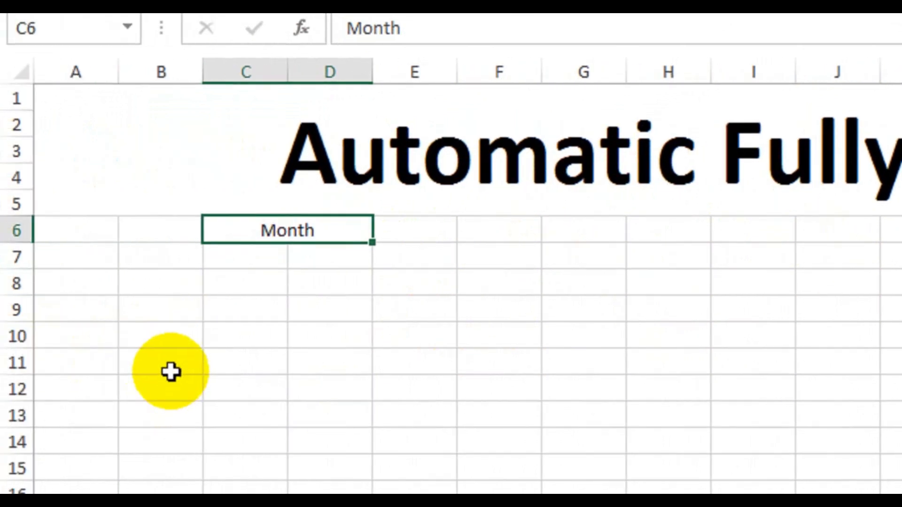
- Enter the column headers Serial #, ID #, Name and OFF in cells A11 to D11
left_click(85, 364)
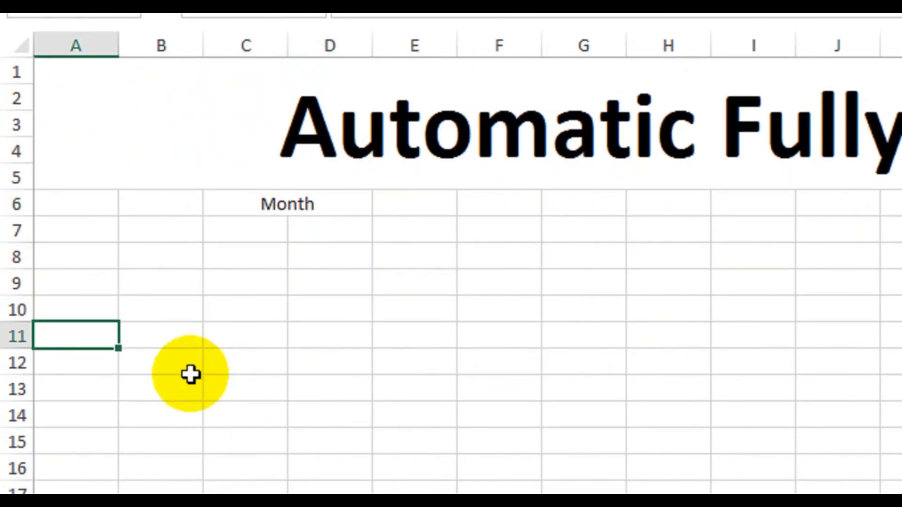
type("Serial #")
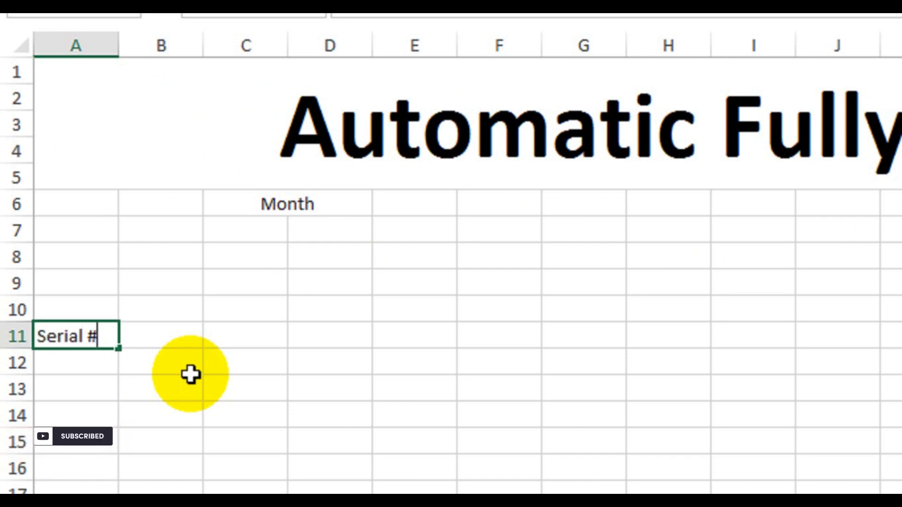
key("Tab")
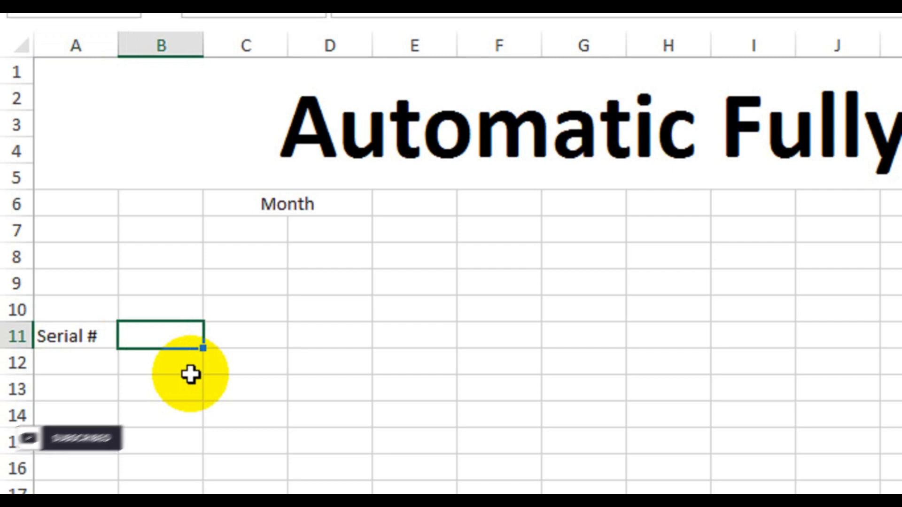
type("ID #")
key("Tab")
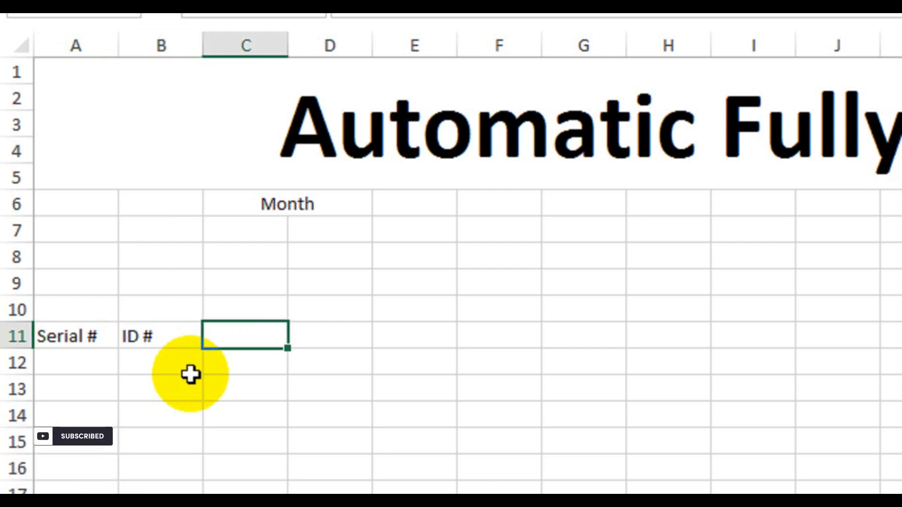
type("Nam")
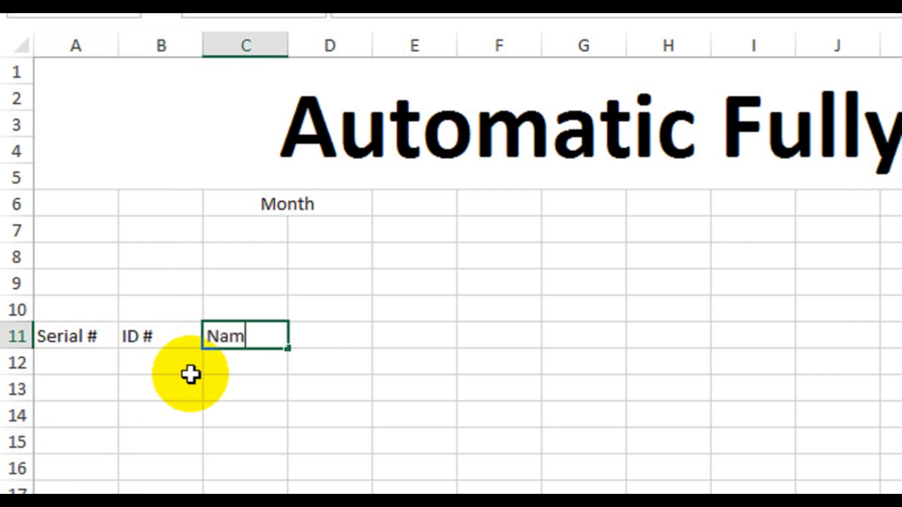
type("e")
key("Tab")
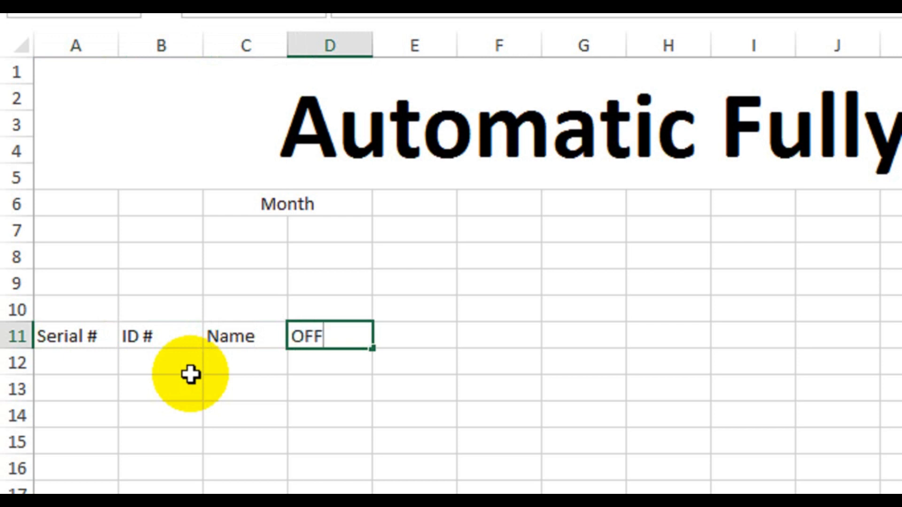
key("Tab")
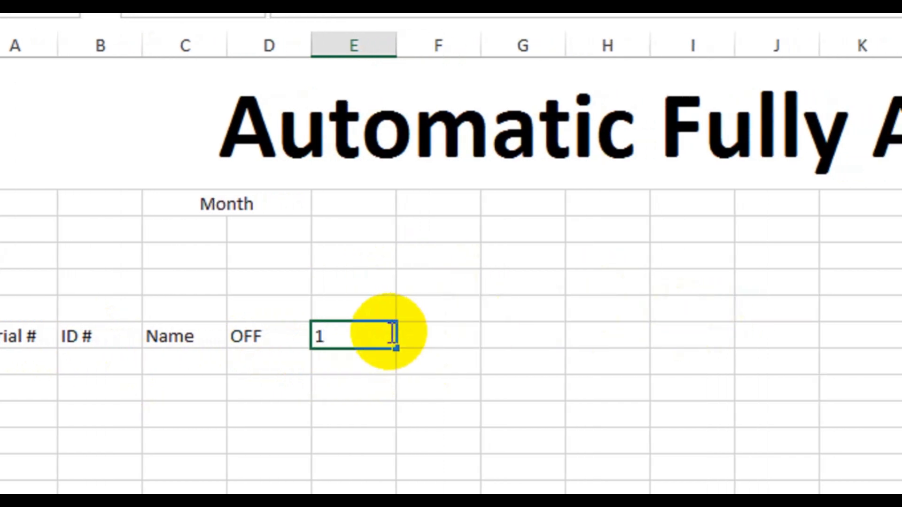
- Number the day columns in row 11 by entering 1 and 2 from E11 and filling the series up to 31 in AI11
key("Tab")
type("2")
key("Tab")
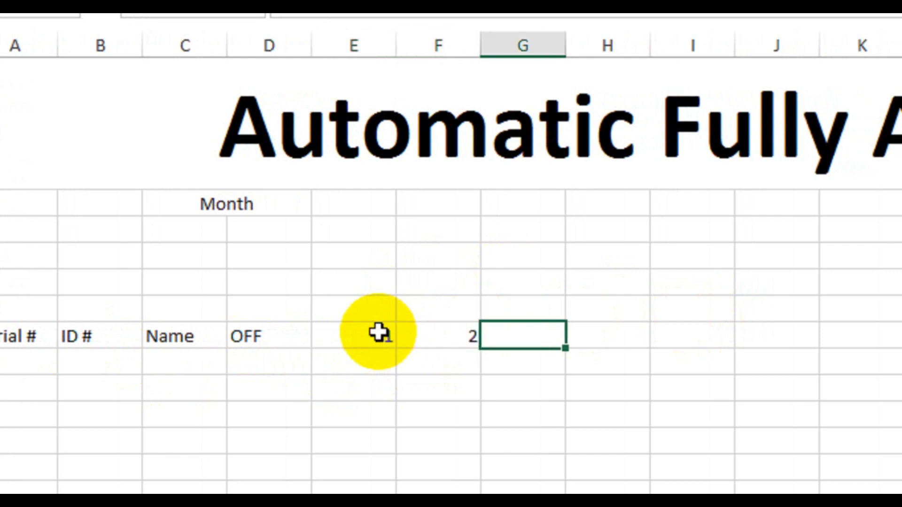
left_click_drag(350, 335, 424, 336)
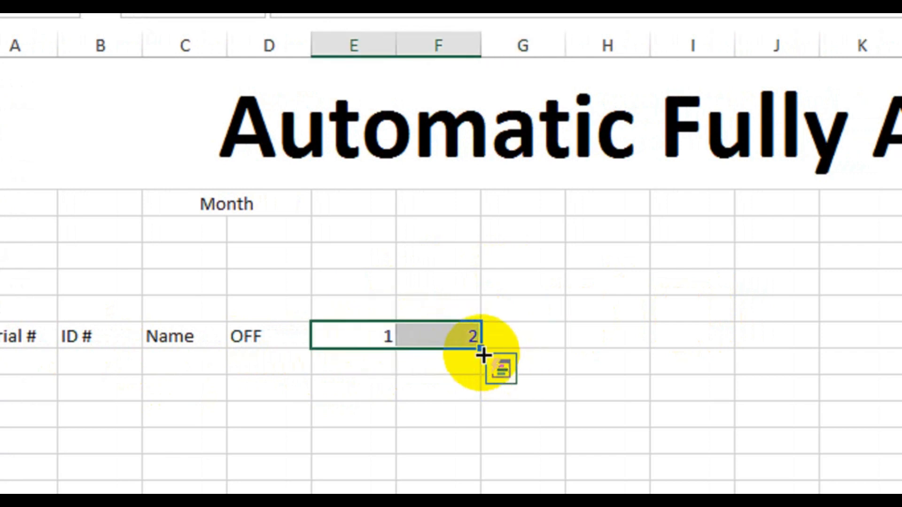
left_click_drag(483, 352, 615, 344)
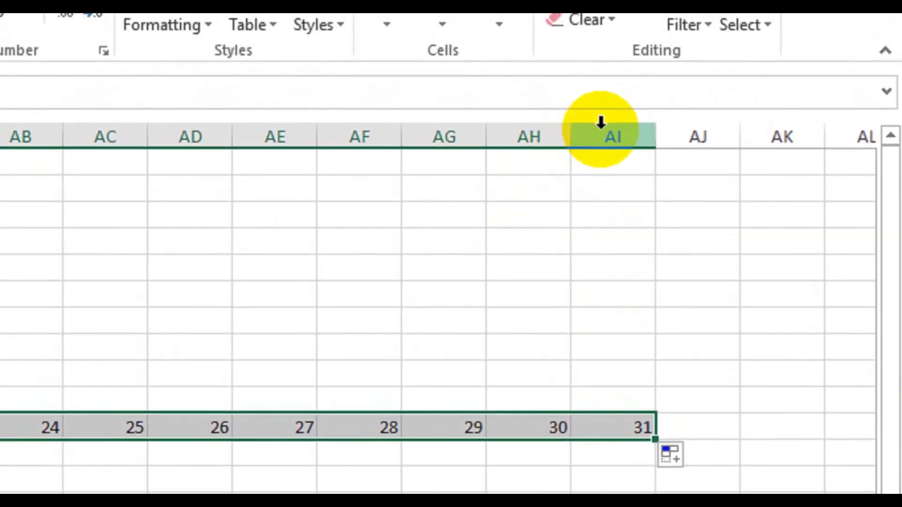
- Narrow the day columns E to AI evenly to fit their numbers, and merge and center the title in rows 1 to 5 across the table's width
left_click_drag(603, 113, 442, 204)
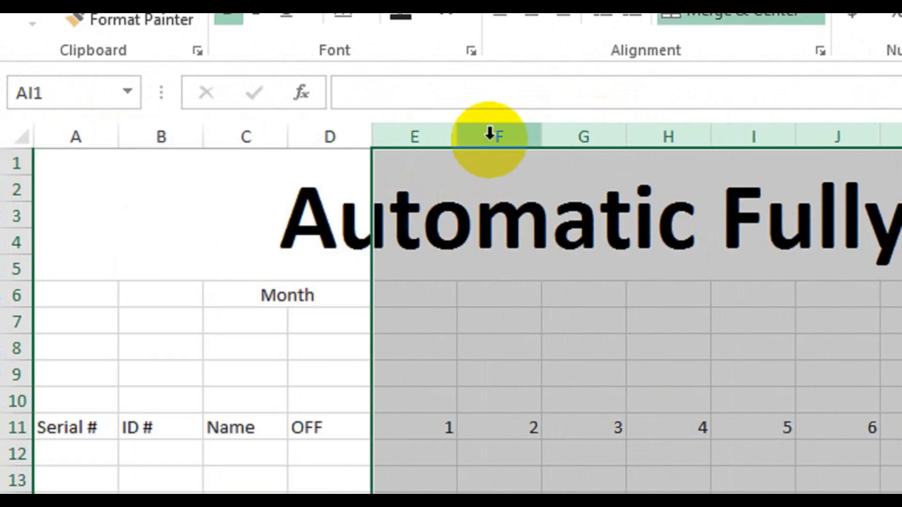
left_click_drag(456, 139, 409, 138)
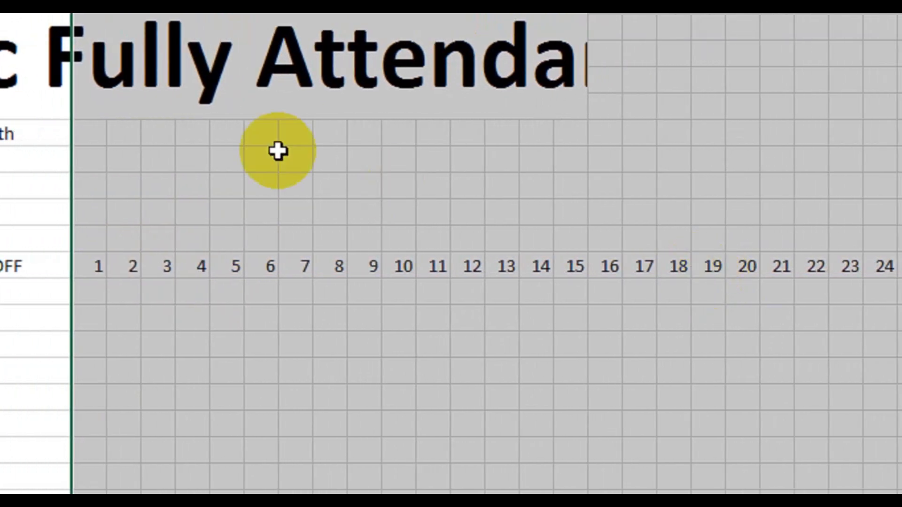
left_click_drag(170, 111, 746, 136)
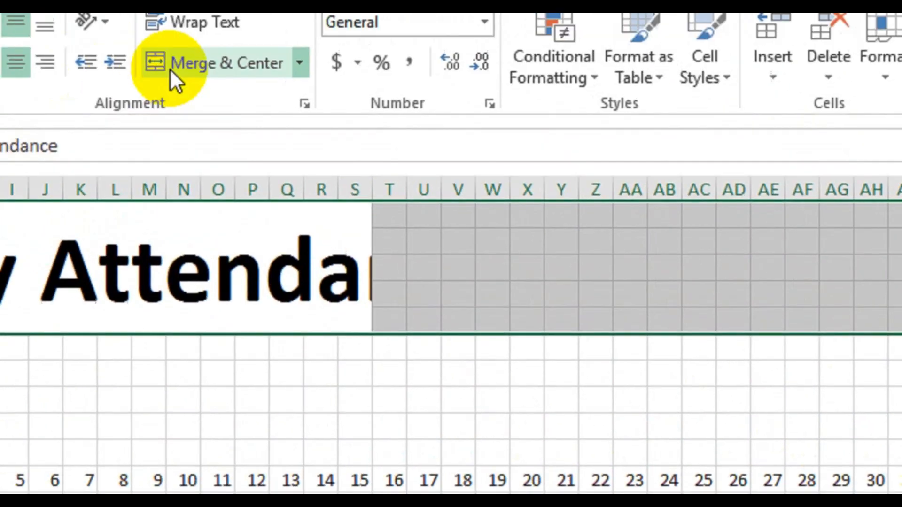
left_click(170, 69)
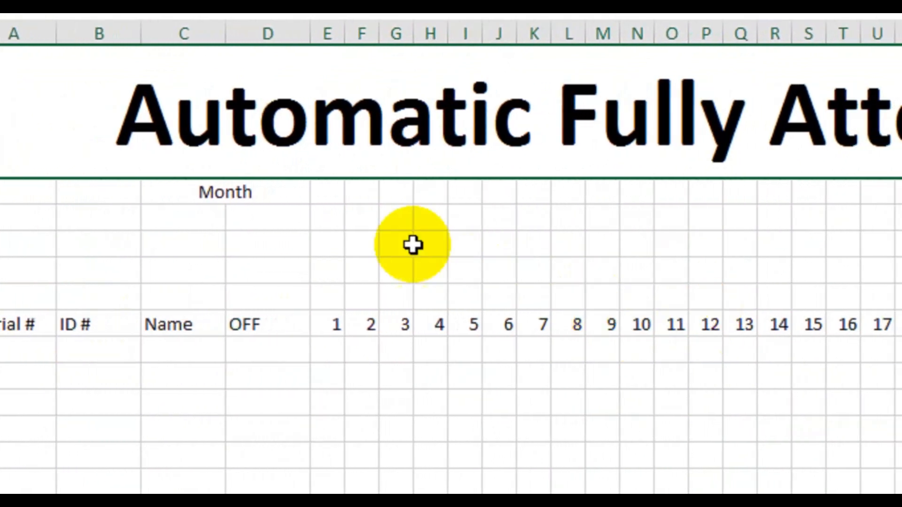
- Merge and center four three-cell blocks in row 6: E6:G6, I6:K6, M6:O6 and Q6:S6
left_click_drag(332, 192, 387, 192)
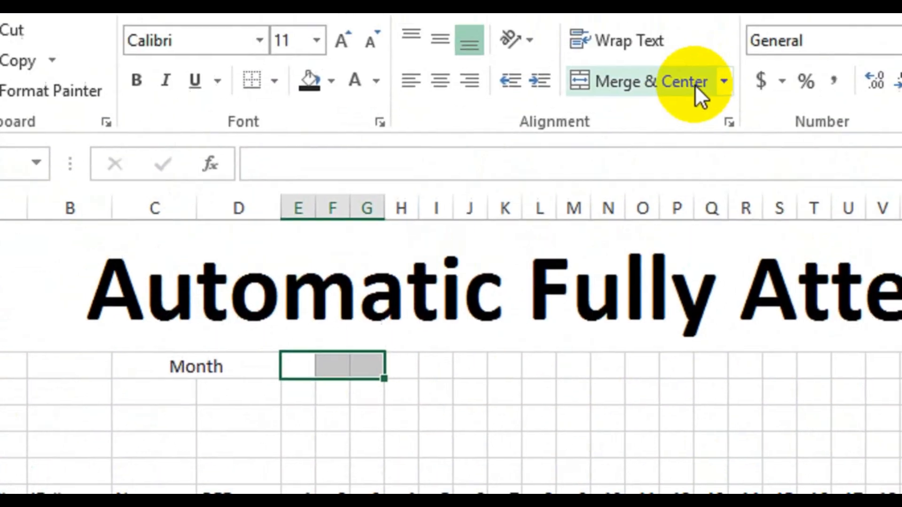
left_click(699, 91)
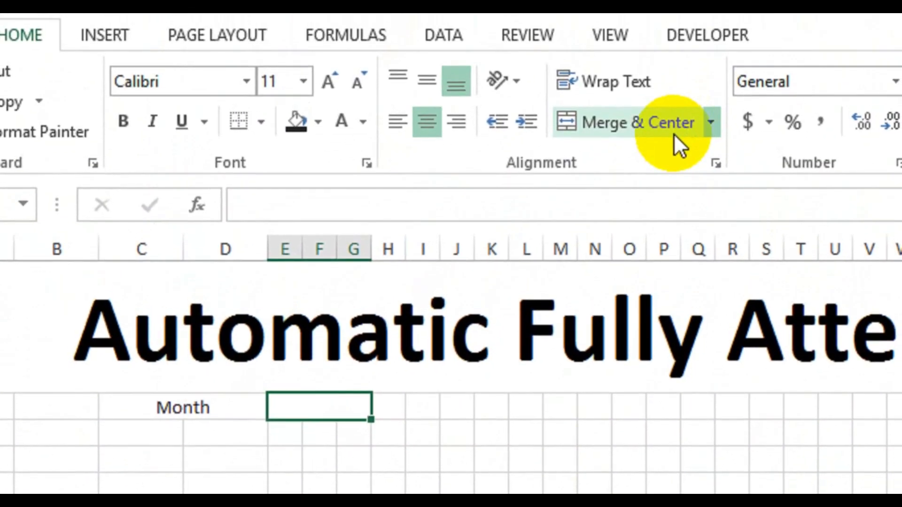
left_click_drag(423, 404, 477, 406)
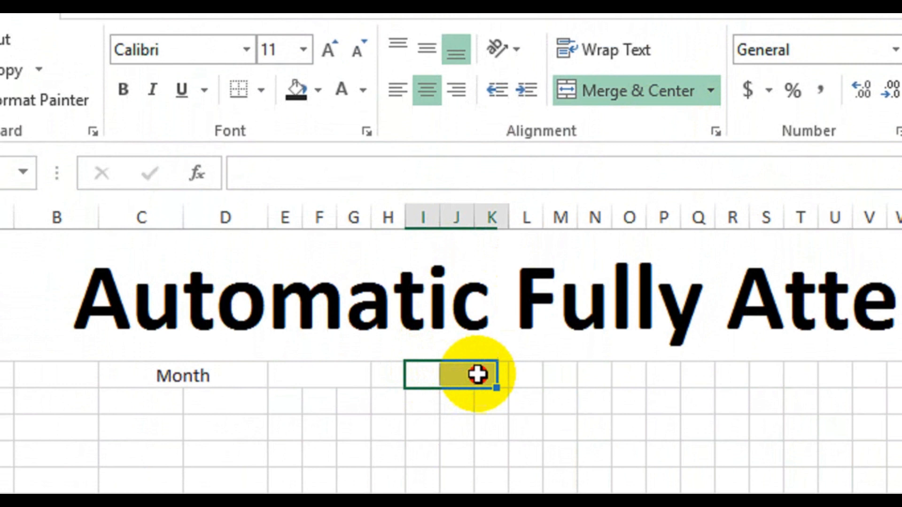
left_click_drag(478, 375, 502, 374)
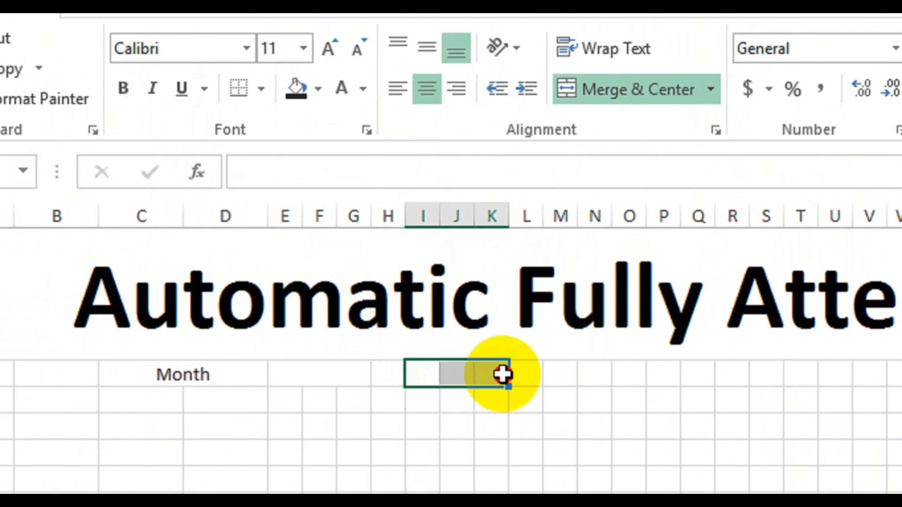
left_click(615, 94)
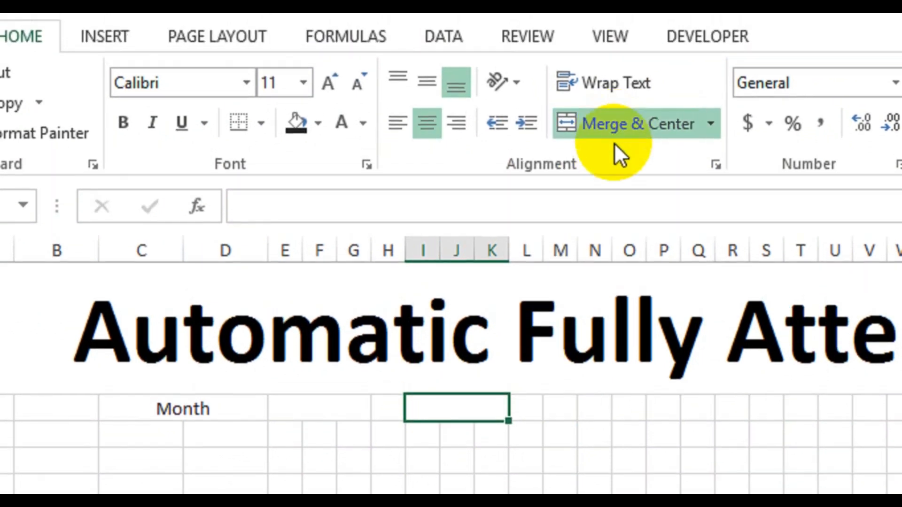
left_click_drag(564, 414, 629, 412)
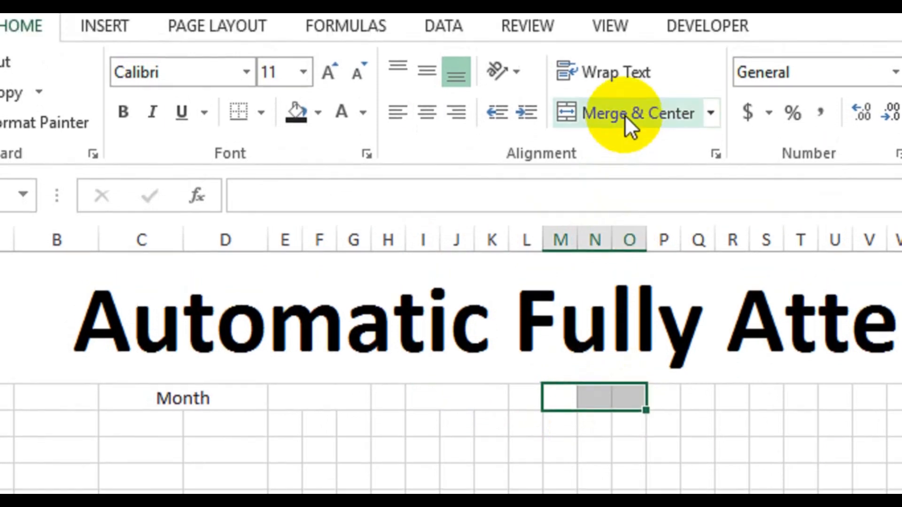
left_click(630, 86)
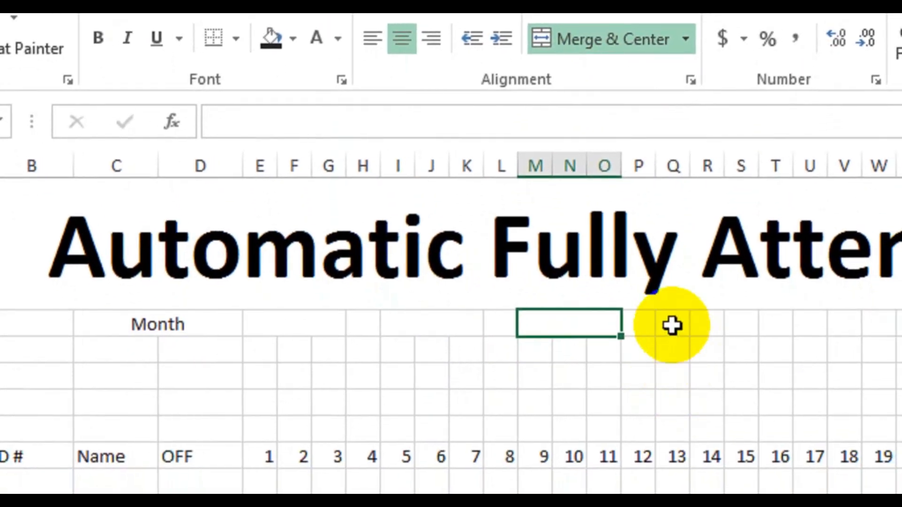
left_click_drag(689, 362, 747, 362)
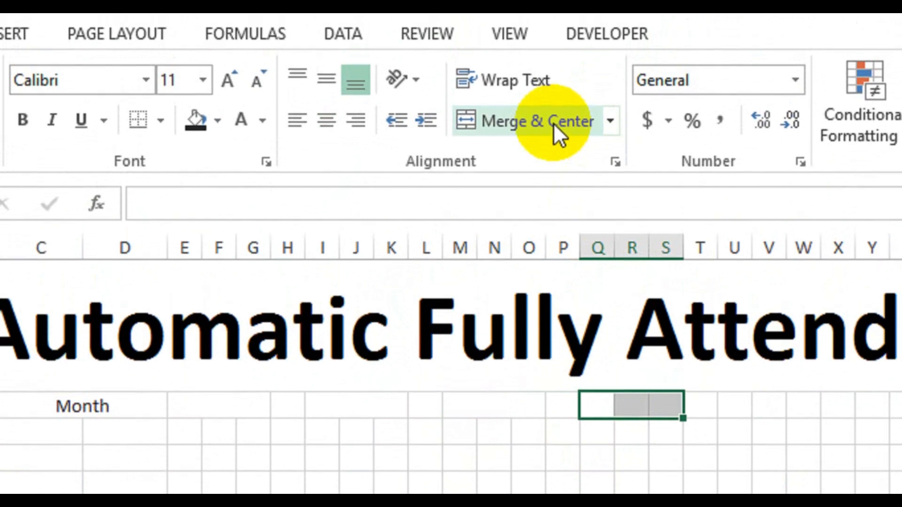
left_click(559, 137)
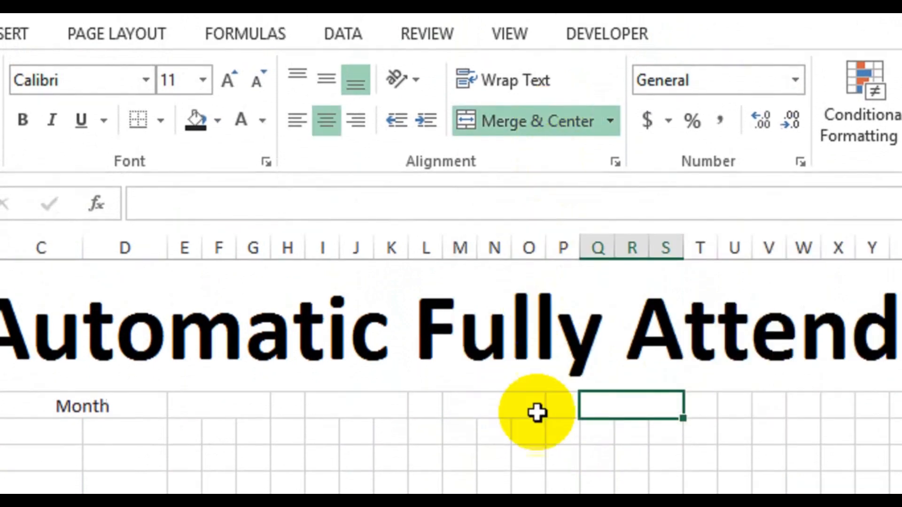
left_click(491, 406)
left_click(368, 371)
left_click(252, 373)
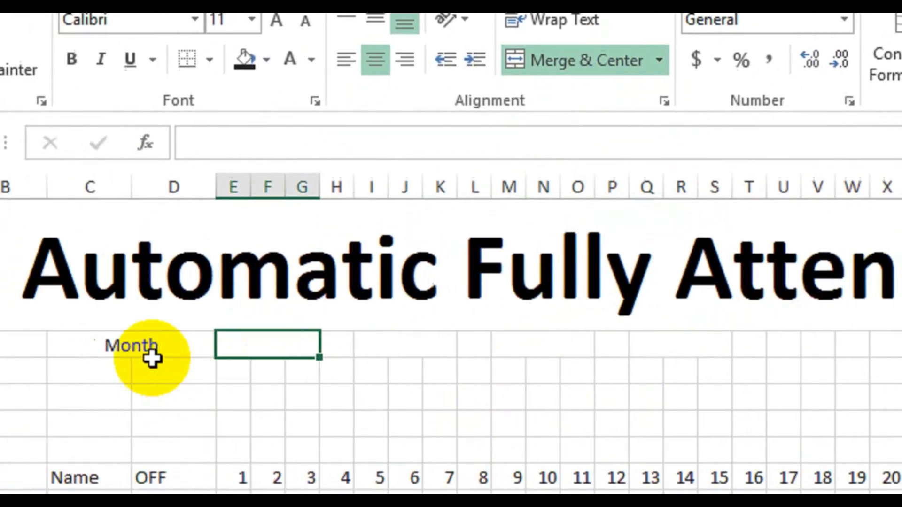
- Format the Month label cell with bold white text on a black fill
left_click(152, 358)
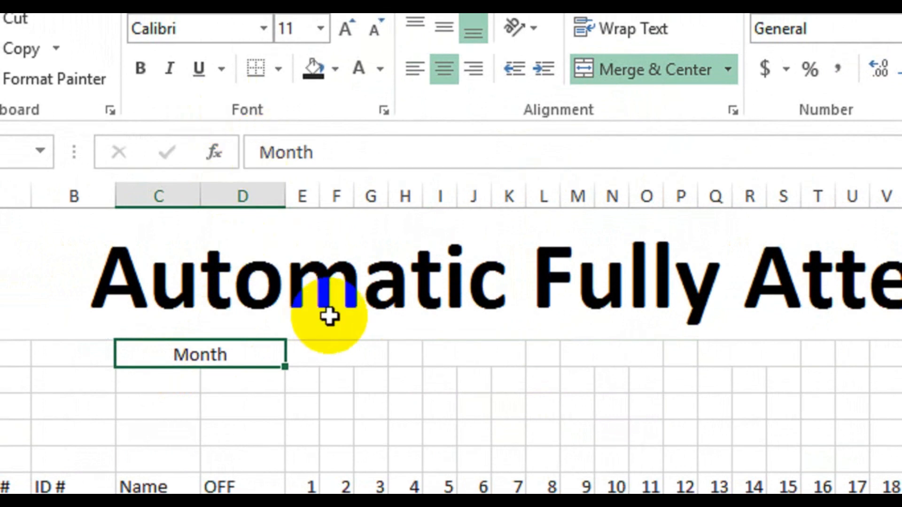
key("ctrl+b")
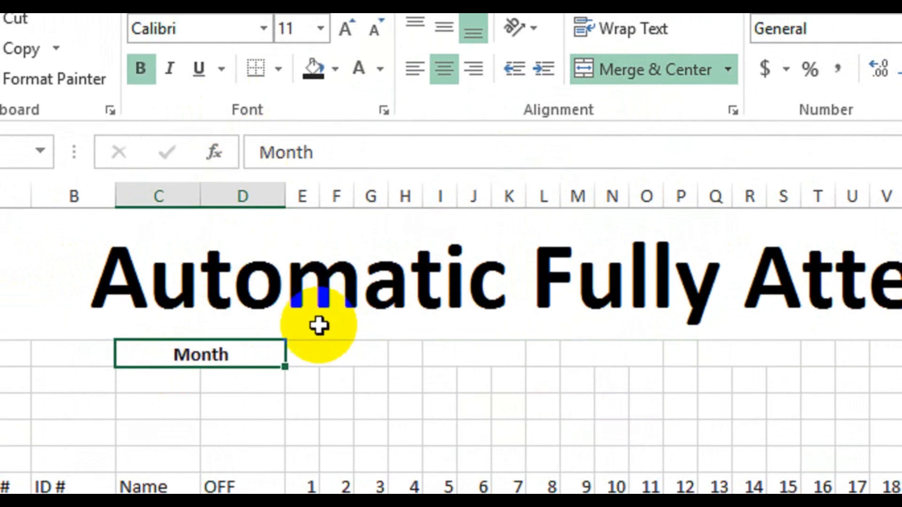
left_click(334, 69)
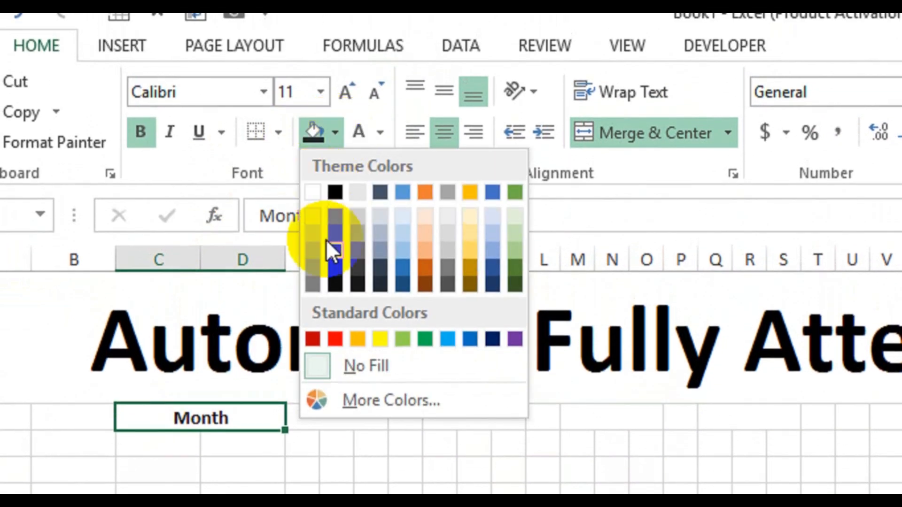
left_click(332, 285)
left_click(358, 136)
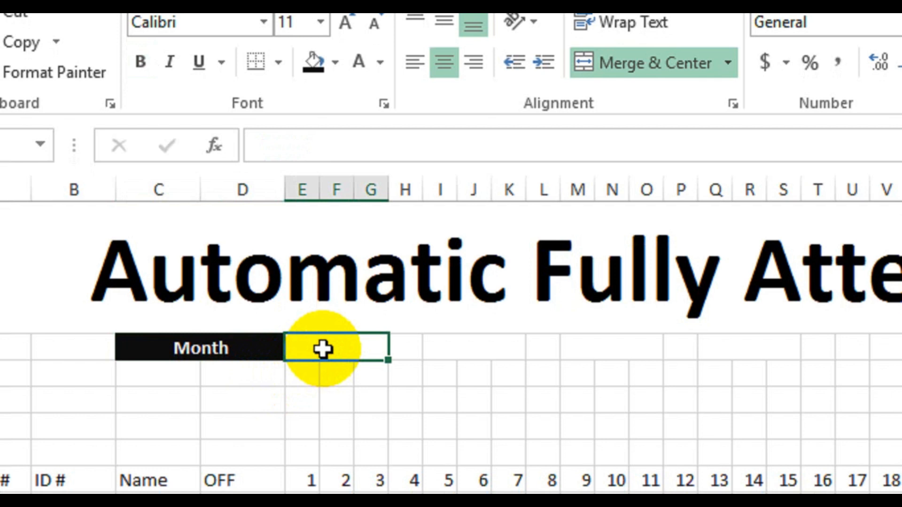
- Add a second worksheet and enter the date 1-Jan-2021 in its cell A1
left_click(201, 447)
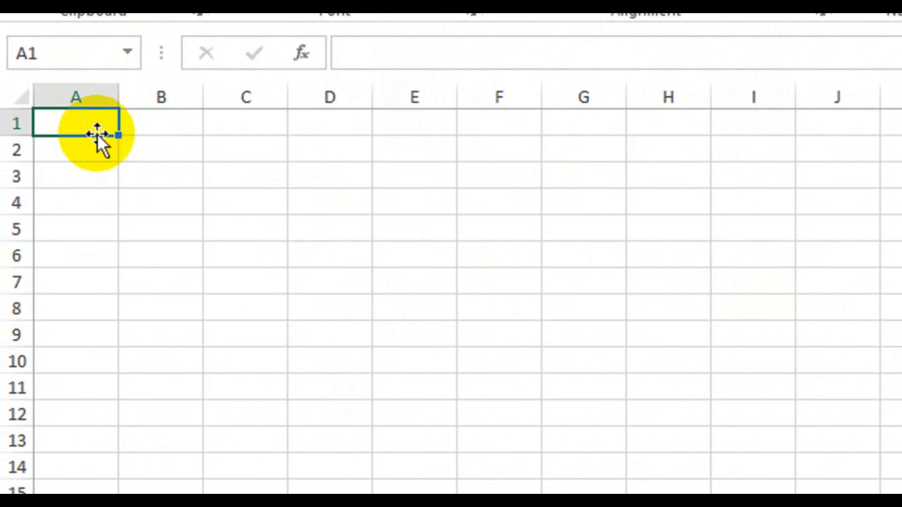
double_click(97, 134)
type("1")
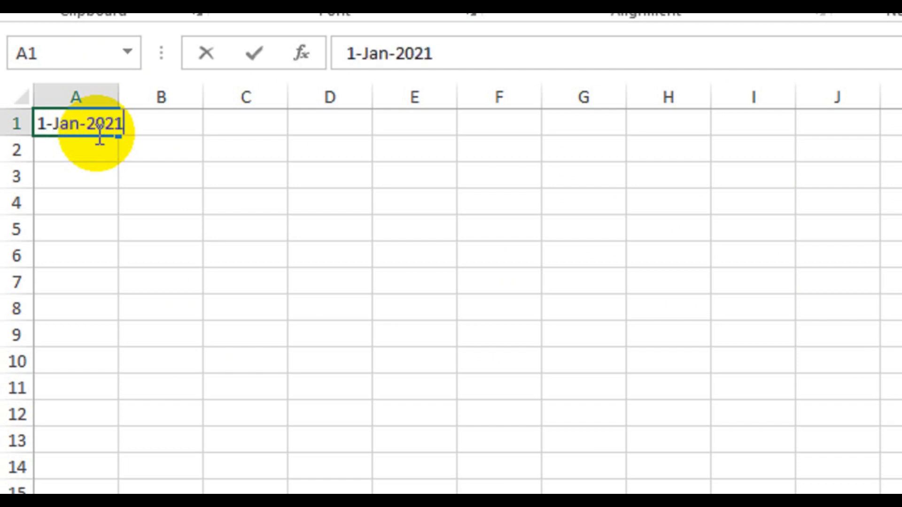
type("-Jan-2021")
key("Return")
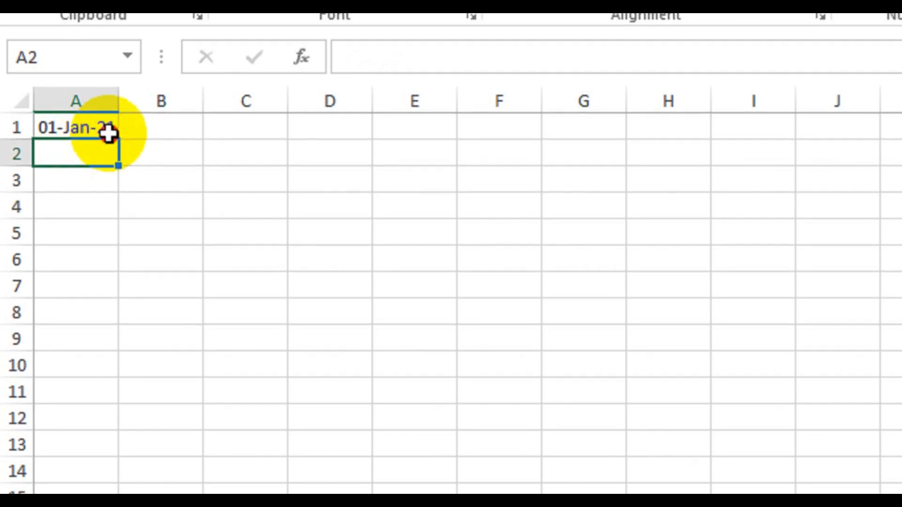
- Fill the date in A1 of Sheet2 down to A11 as a daily series
left_click(115, 134)
left_click_drag(116, 139, 121, 343)
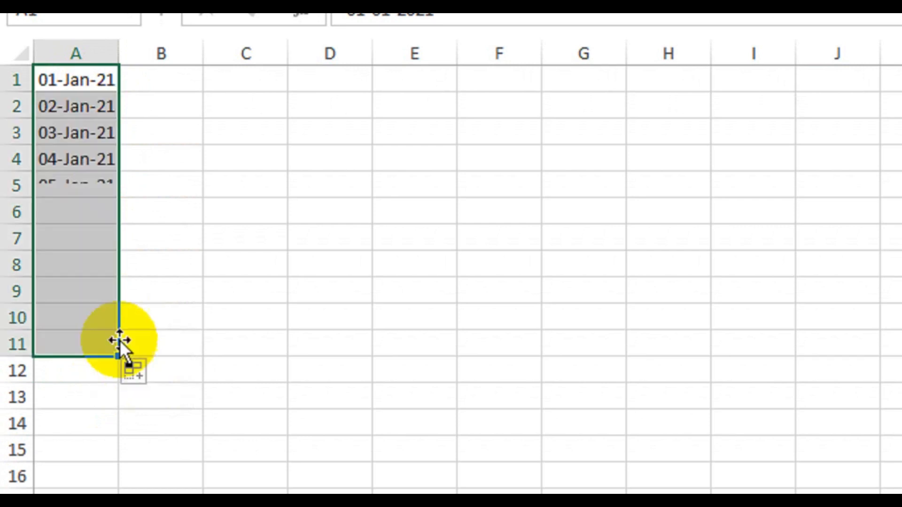
double_click(76, 120)
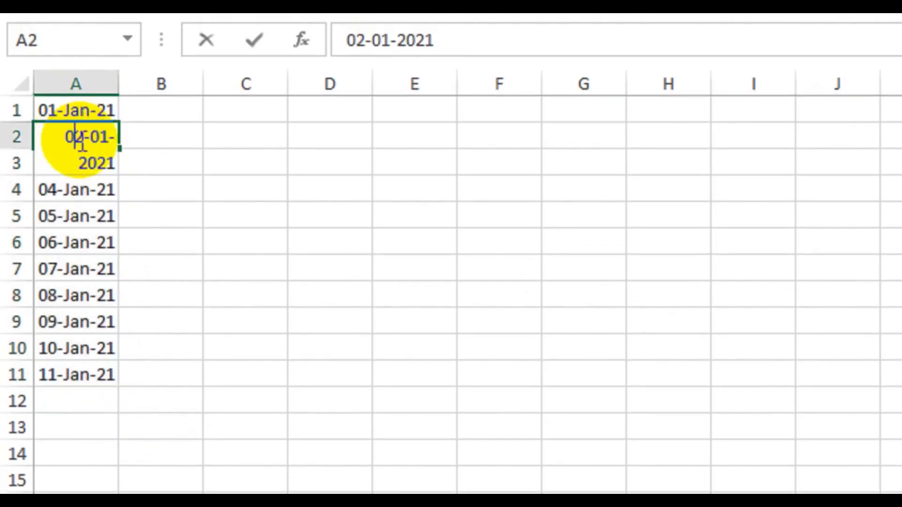
left_click(170, 212)
- Change the date in A2 of Sheet2 to 01-02-2021, the first of February
left_click(77, 137)
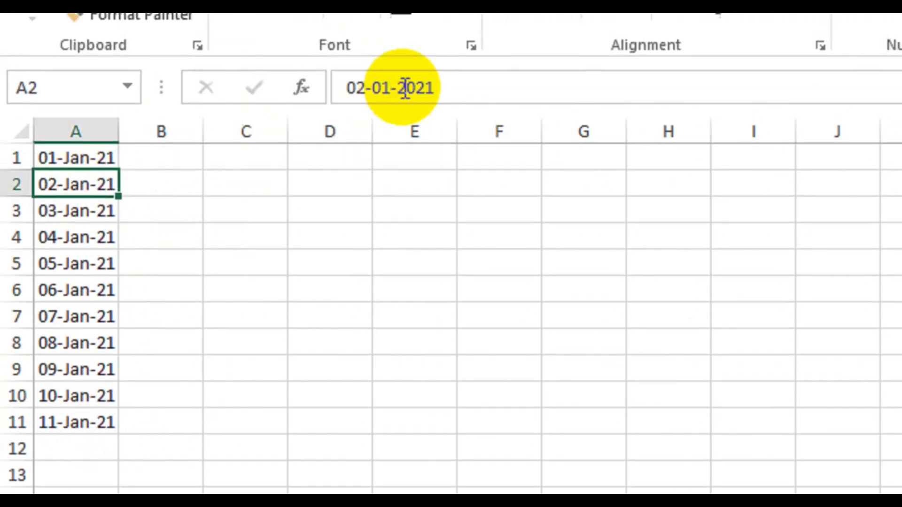
left_click(391, 88)
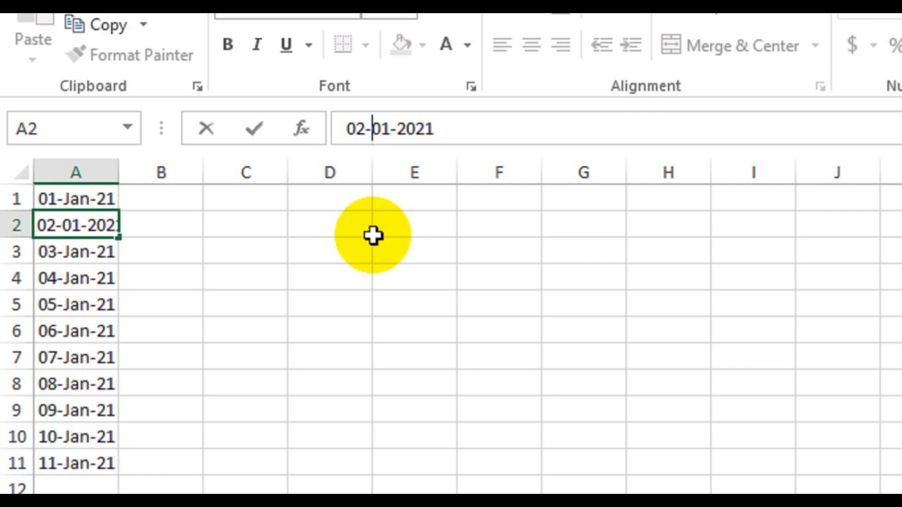
key("BackSpace")
type("1")
key("Right")
key("Right")
key("Right")
key("BackSpace")
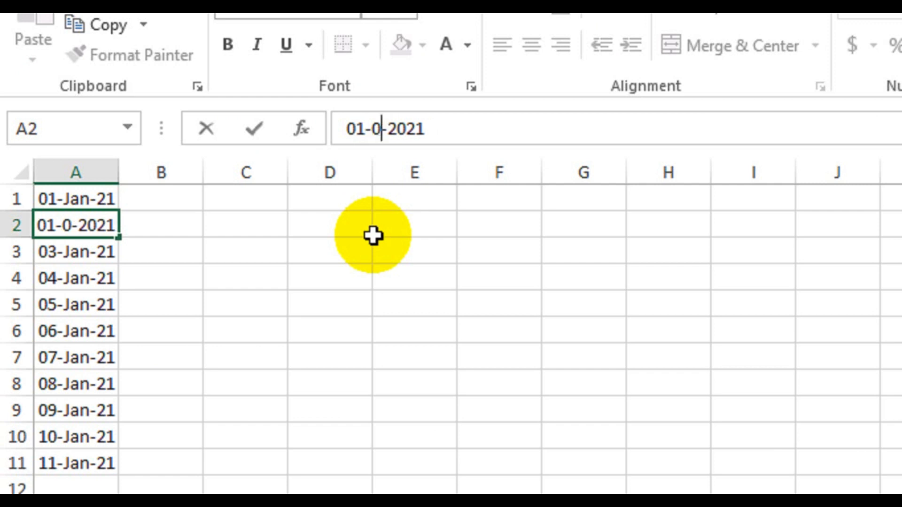
type("2")
key("Return")
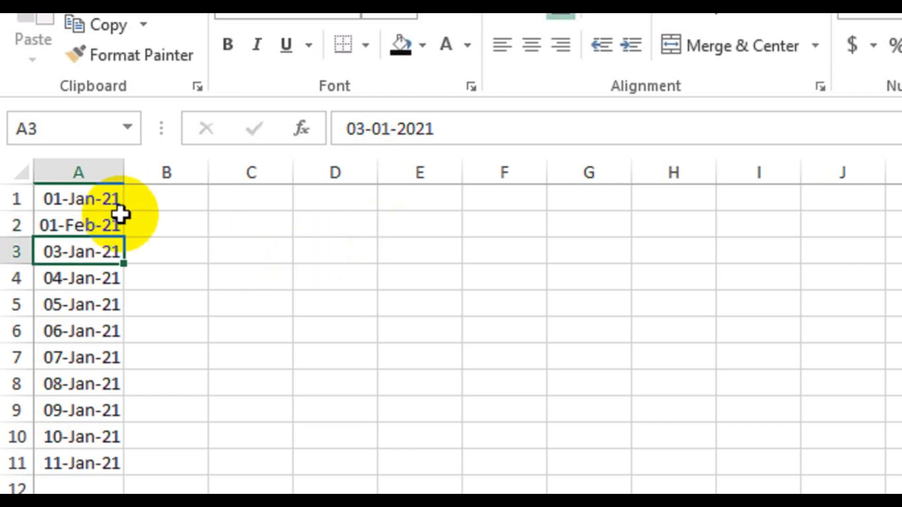
- Extend the monthly date series from A1:A2 down to A12 and autofit the width of column A
left_click(108, 203)
left_click_drag(109, 203, 127, 476)
left_click_drag(127, 382, 127, 402)
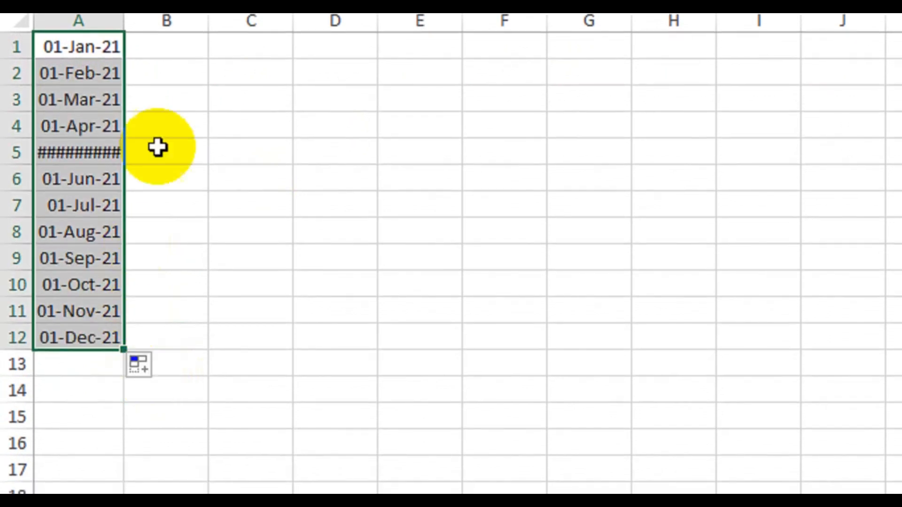
double_click(125, 23)
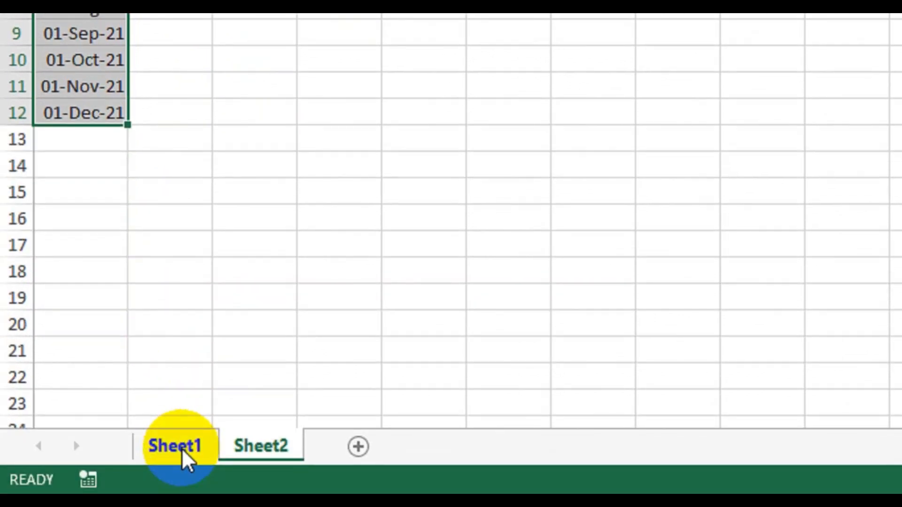
- On Sheet1, give month cell E6 a List data validation with the source =Sheet2!$A$1:$A$12
left_click(181, 276)
left_click(191, 448)
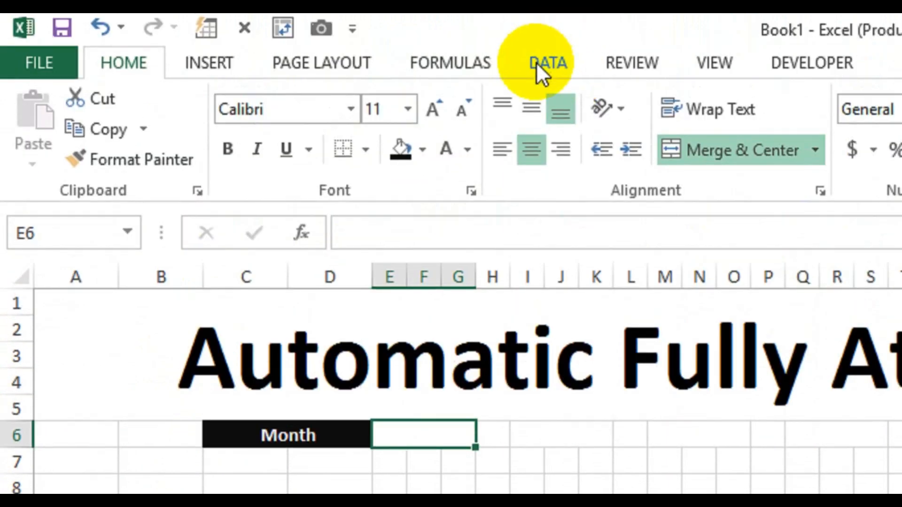
left_click(537, 62)
left_click(780, 166)
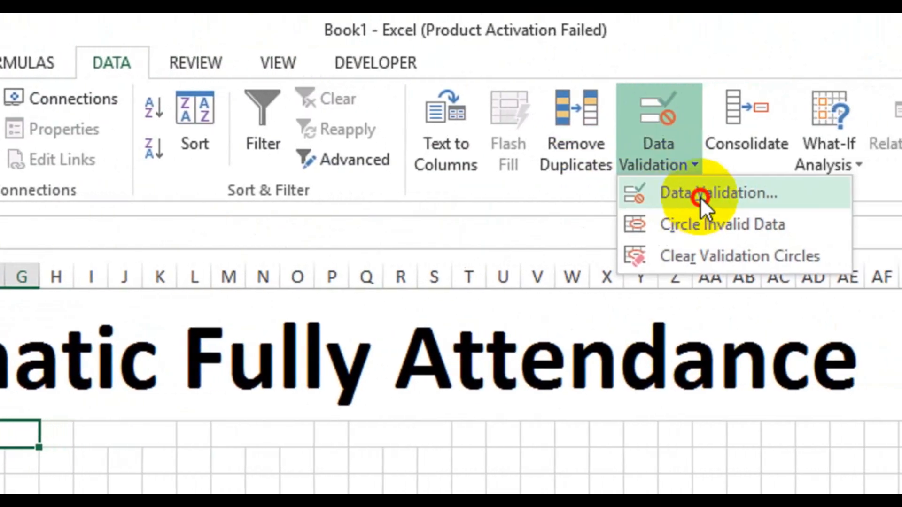
left_click(700, 197)
left_click(317, 366)
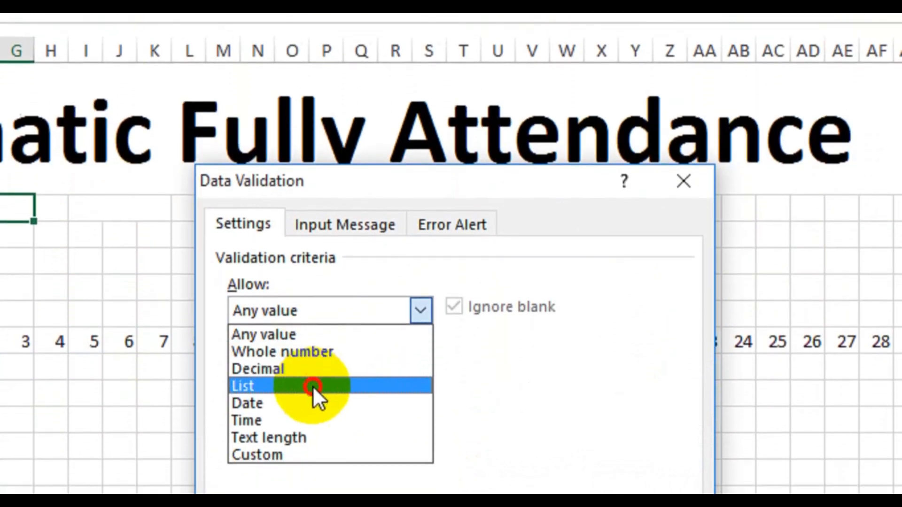
left_click(312, 386)
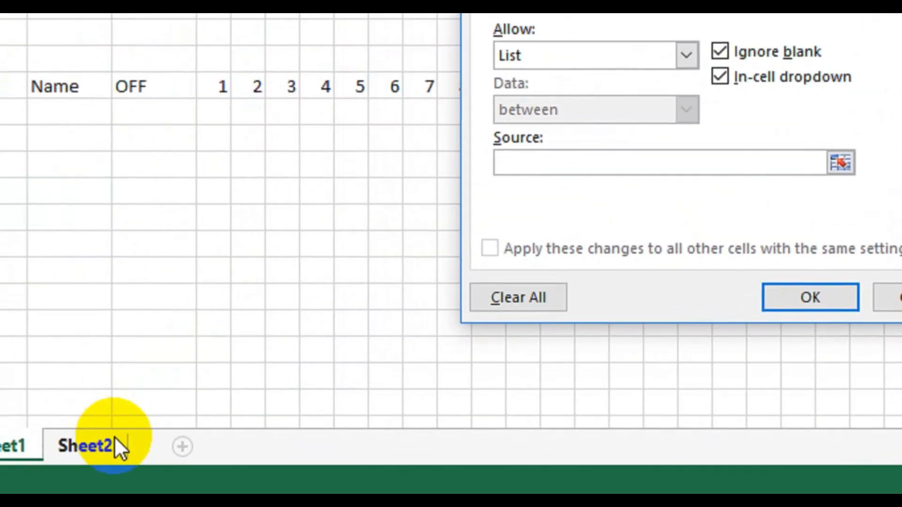
left_click(110, 446)
left_click(99, 87)
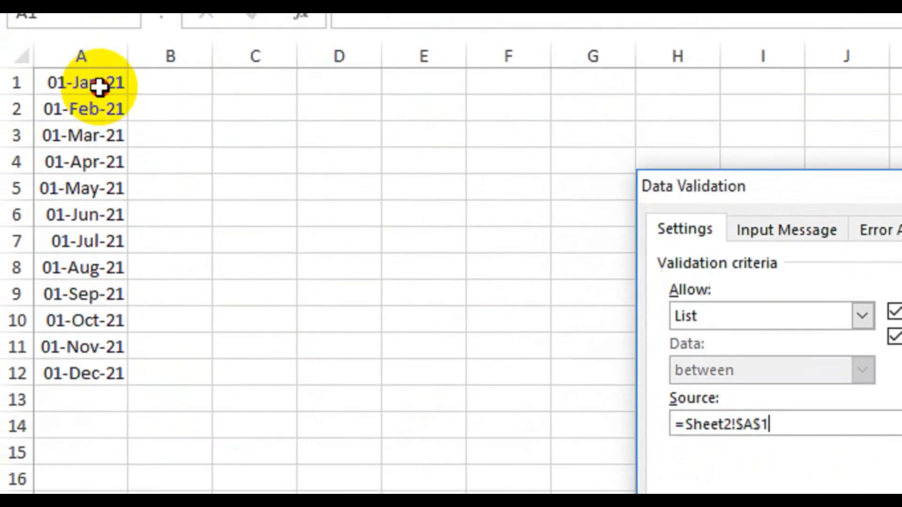
left_click_drag(99, 87, 101, 366)
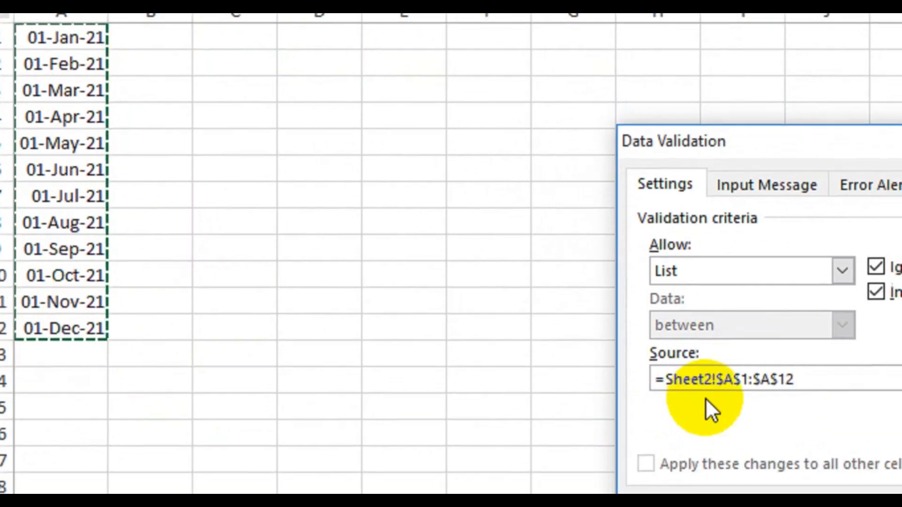
left_click(770, 418)
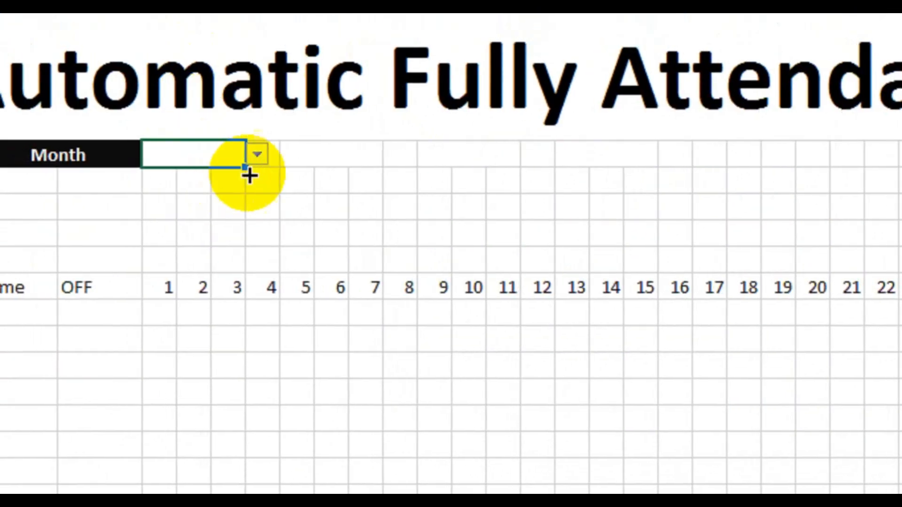
- Choose 01-Jan-21 from the dropdown list in month cell E6
left_click(256, 157)
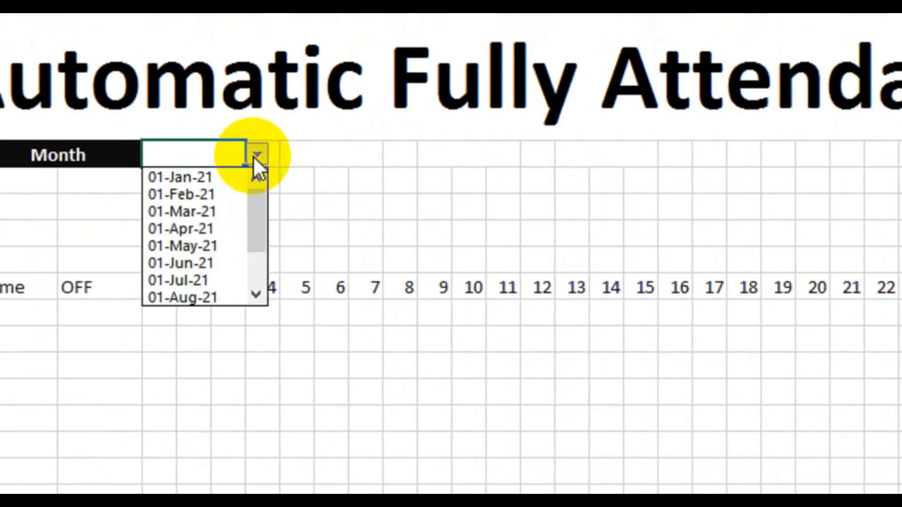
left_click_drag(252, 202, 274, 180)
left_click(224, 177)
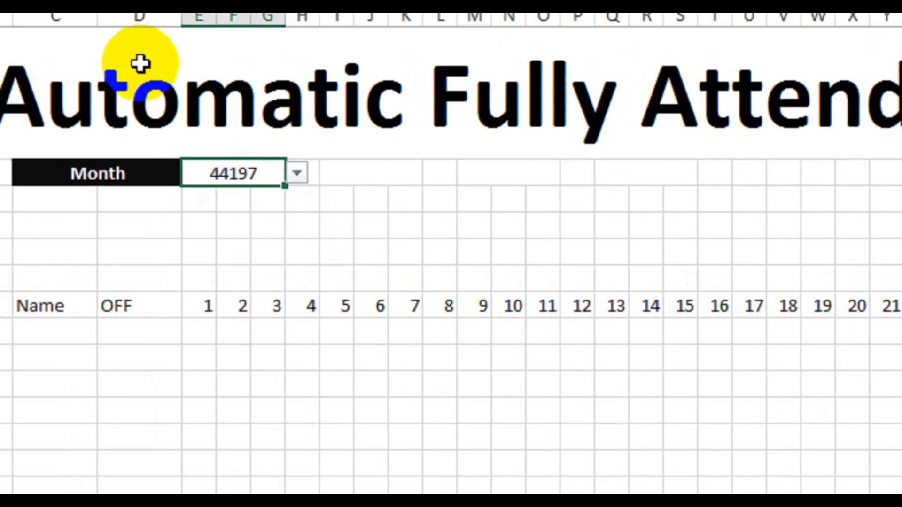
- Format month cell E6 as a Date with the month-year type Mar-12
left_click(125, 58)
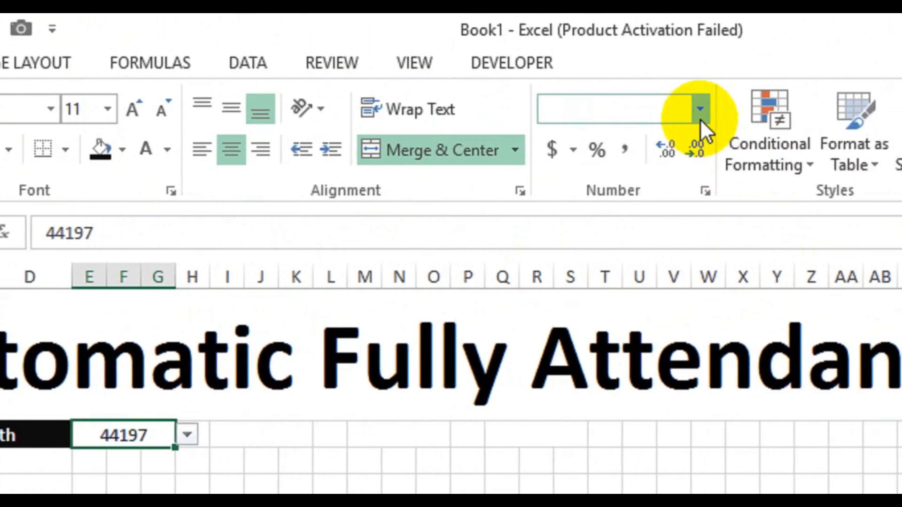
left_click(700, 120)
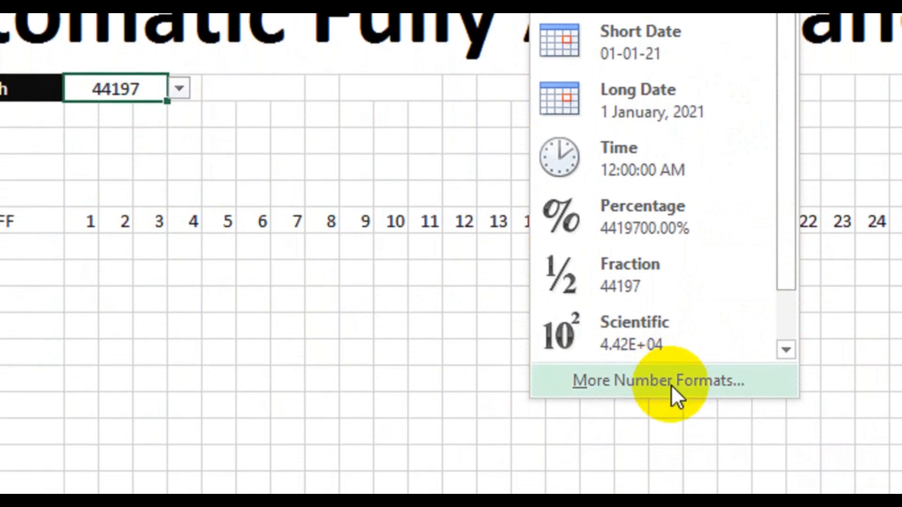
left_click(671, 385)
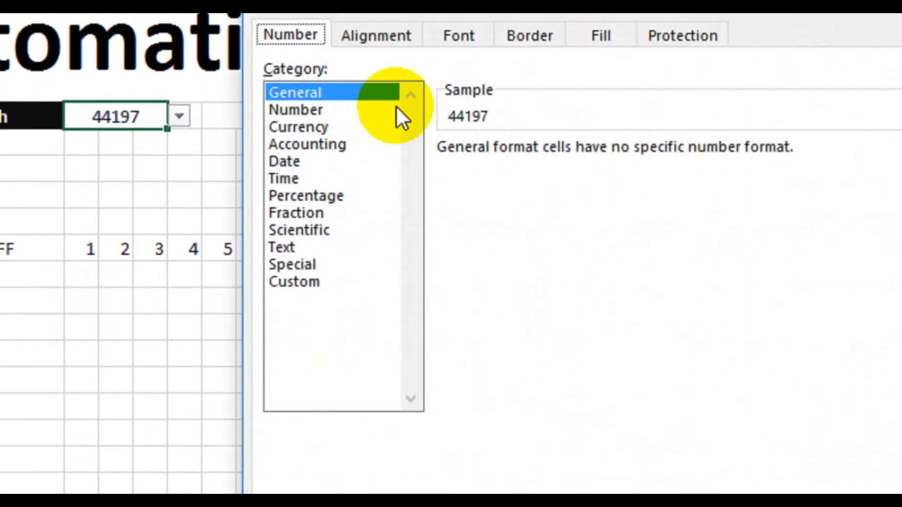
left_click(304, 161)
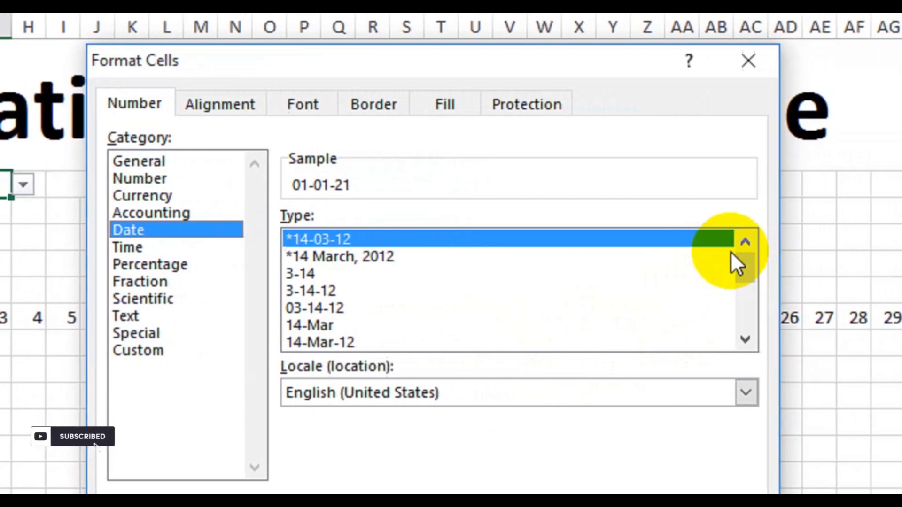
left_click(745, 339)
left_click(746, 339)
left_click(746, 339)
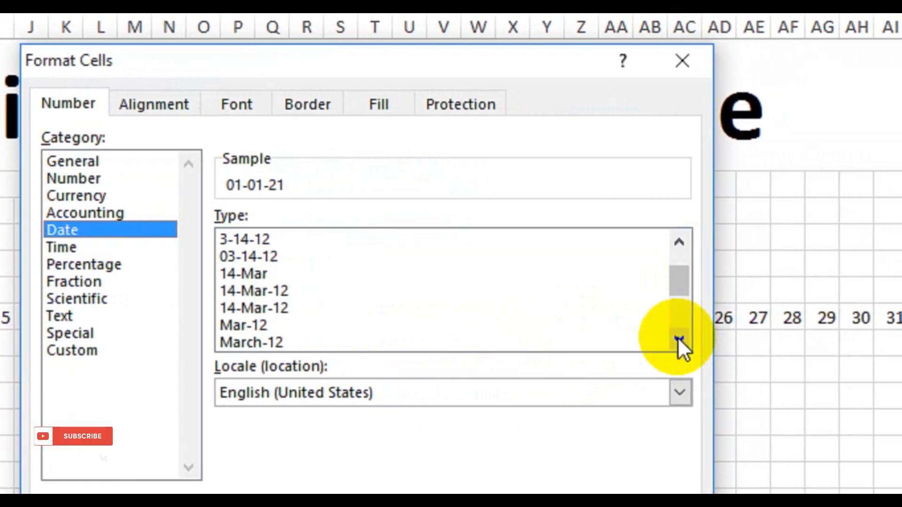
left_click(254, 325)
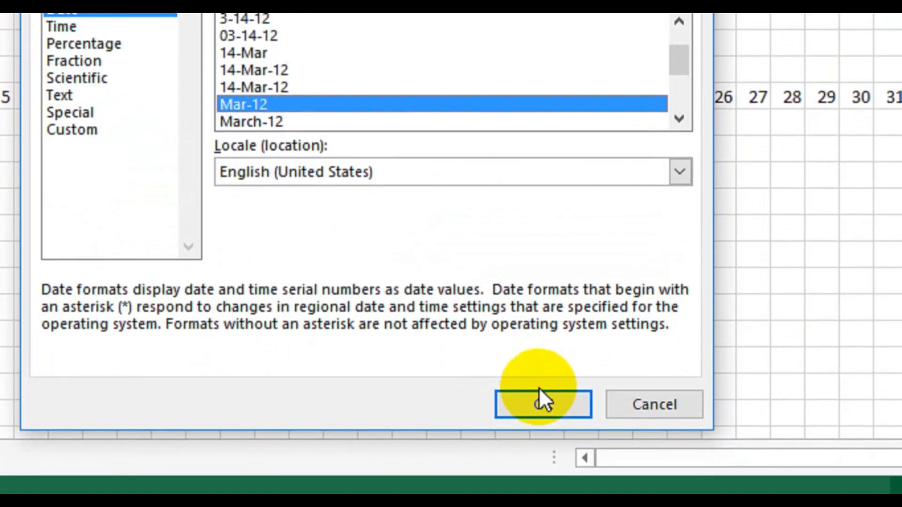
left_click(541, 387)
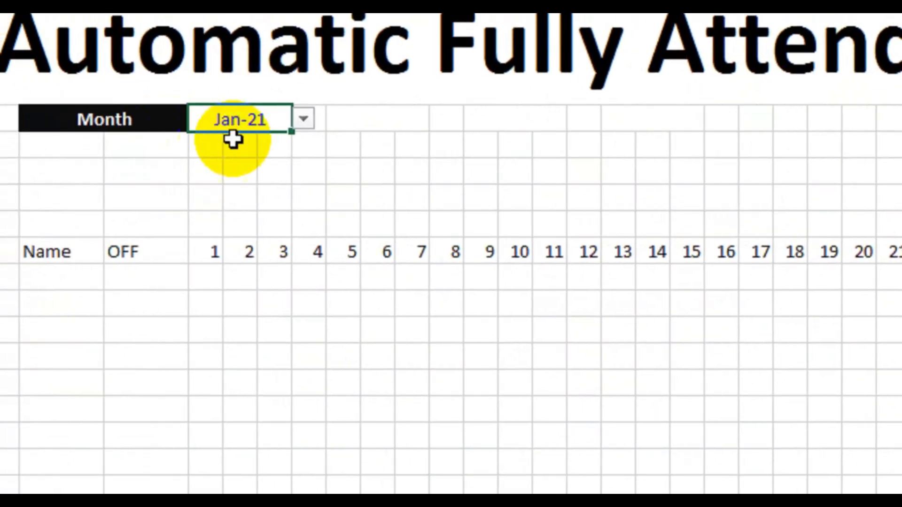
- Test the month dropdown in E6 by choosing 01-Mar-21 and switching back to 01-Jan-21
left_click(304, 120)
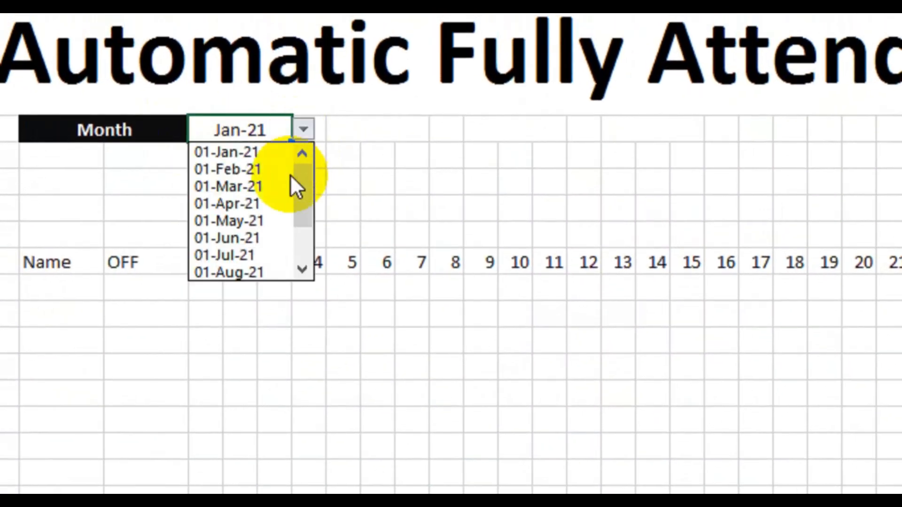
left_click(281, 186)
left_click(302, 129)
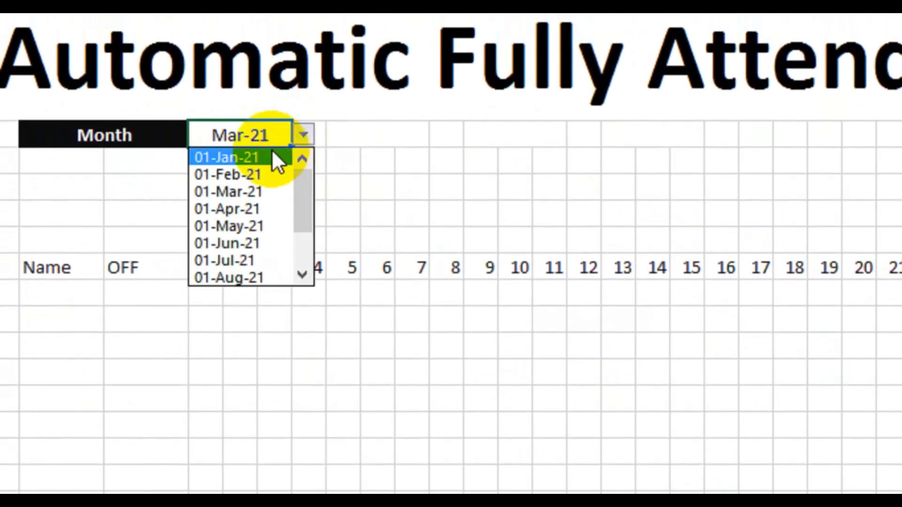
left_click(273, 151)
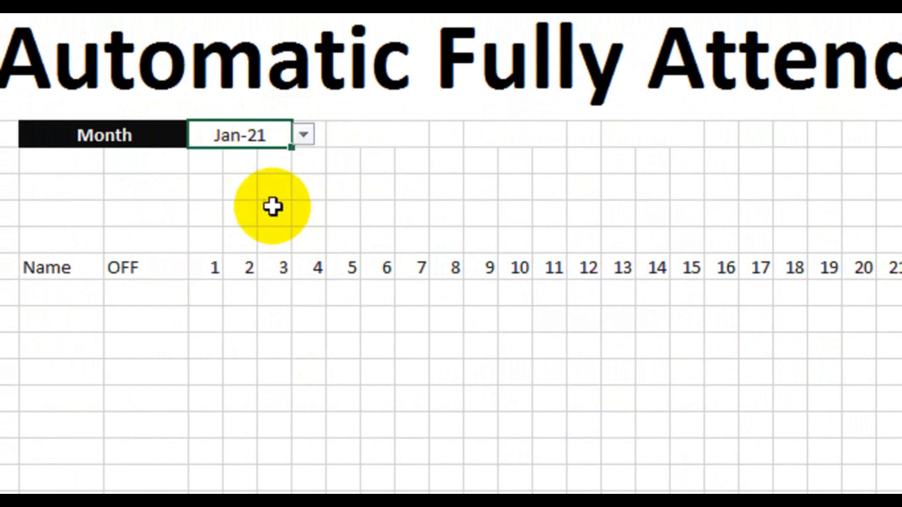
- Enter the formula =E6 in merged cell I6 to link it to the month cell
left_click(364, 136)
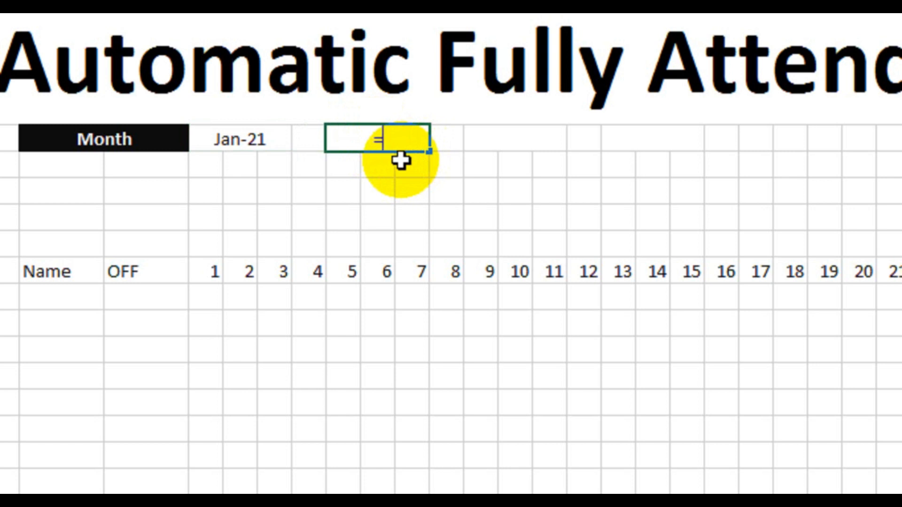
left_click(245, 142)
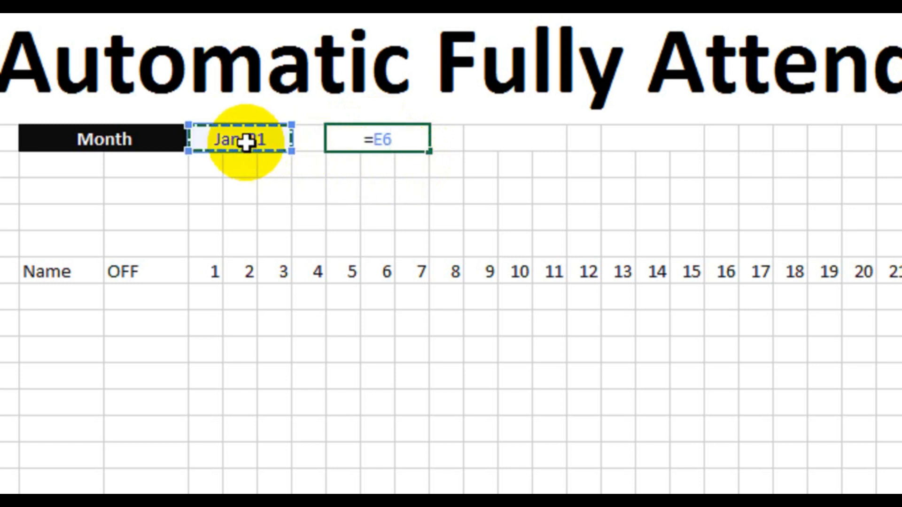
key("Return")
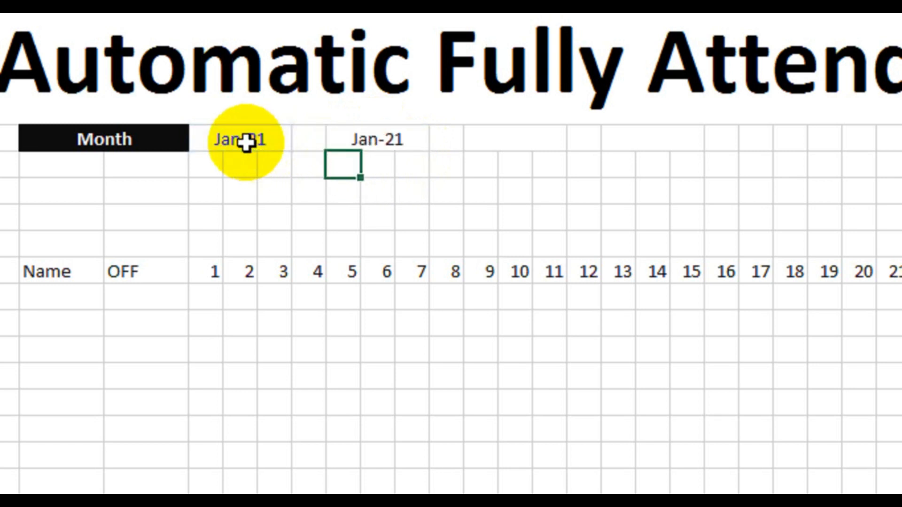
- Apply the custom number format mmmm d,yy to merged cell I6 and widen columns I to K to fit the date
left_click(371, 141)
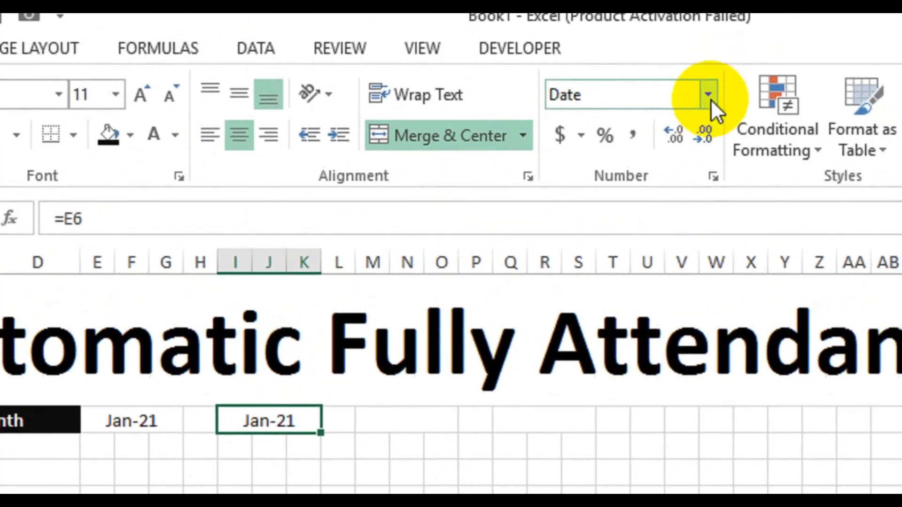
left_click(710, 97)
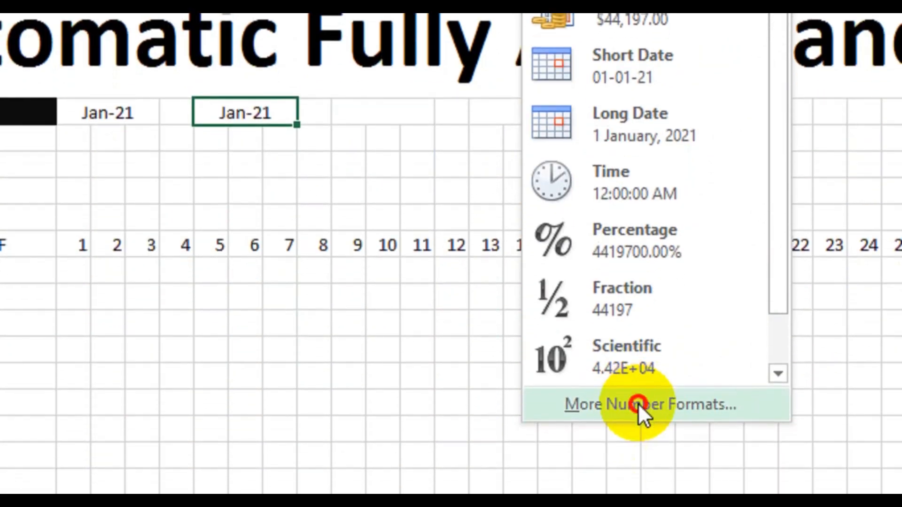
left_click(641, 472)
left_click_drag(531, 92, 612, 104)
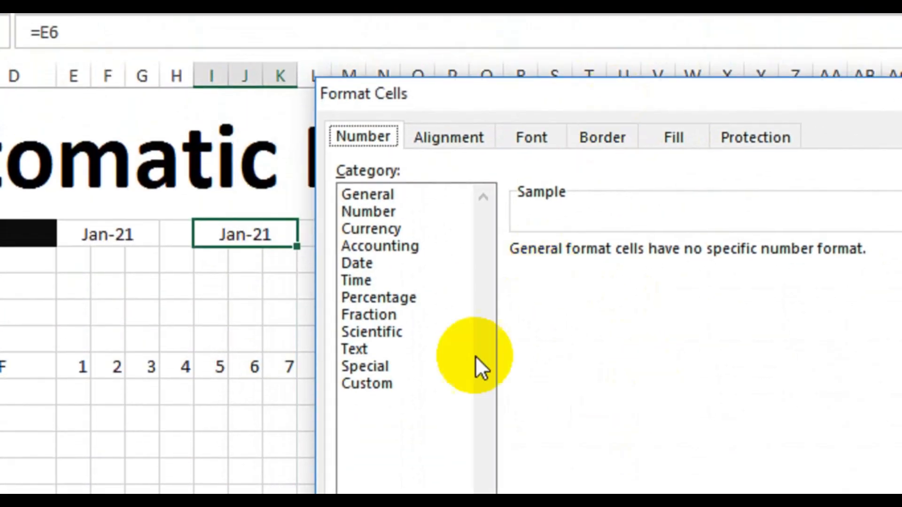
left_click(384, 368)
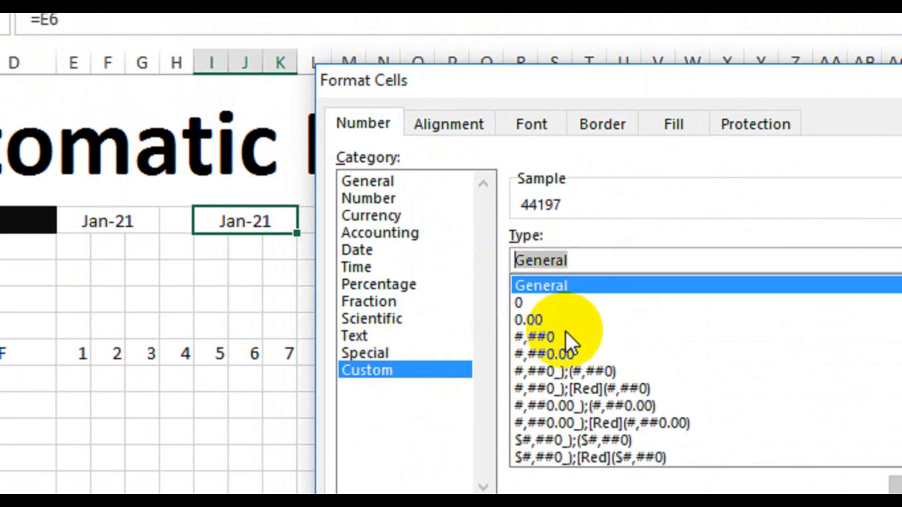
key("BackSpace")
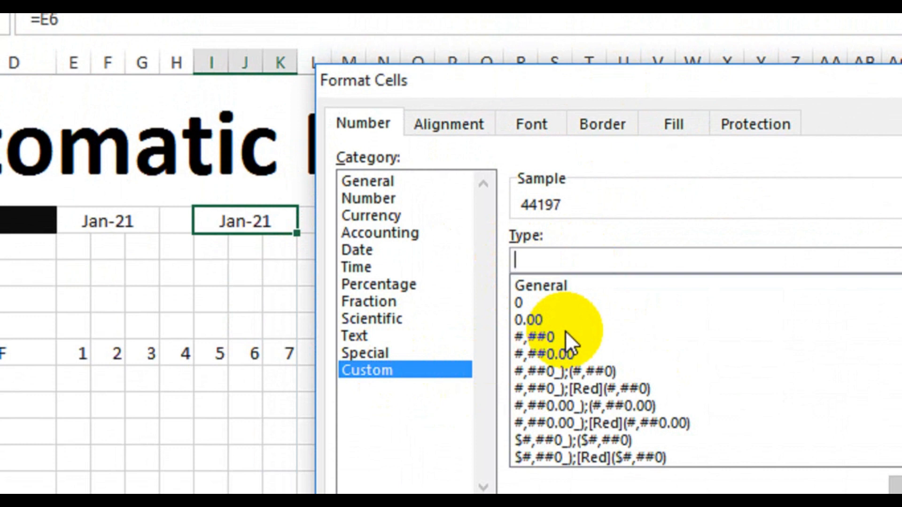
type("mmmm")
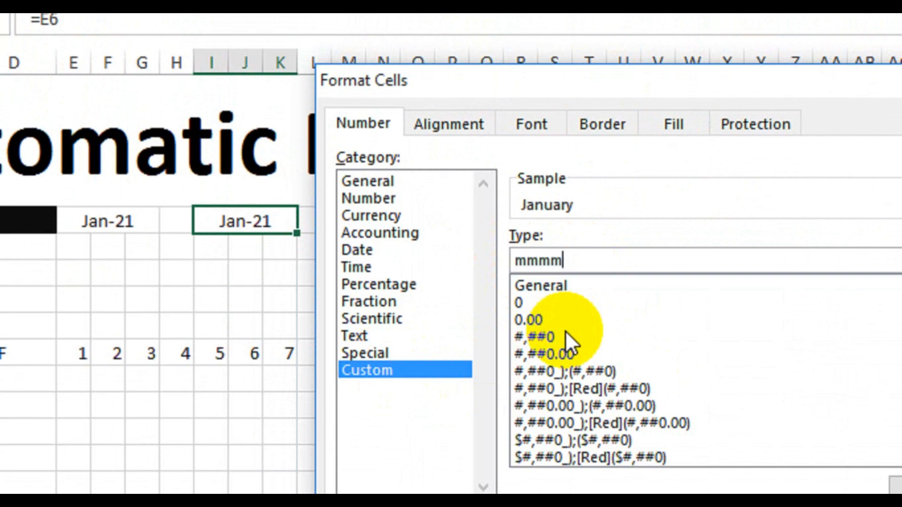
type(" d,yy")
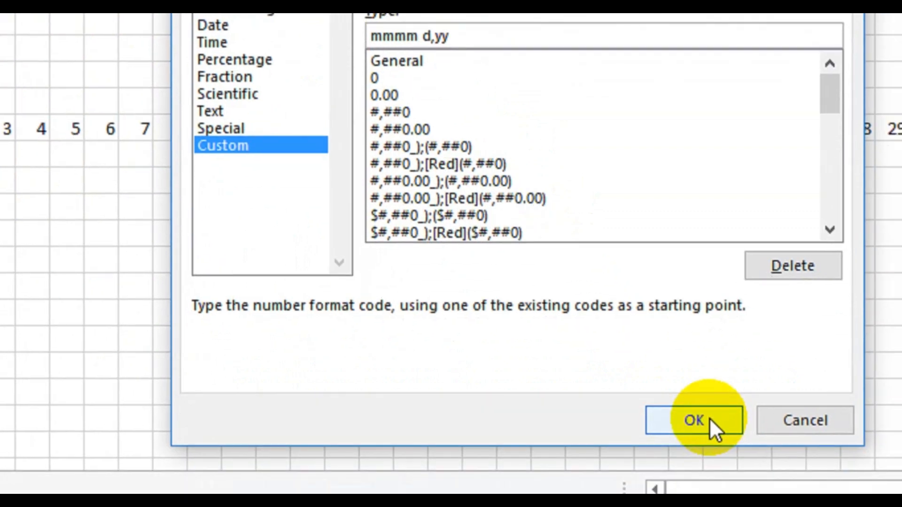
left_click(709, 424)
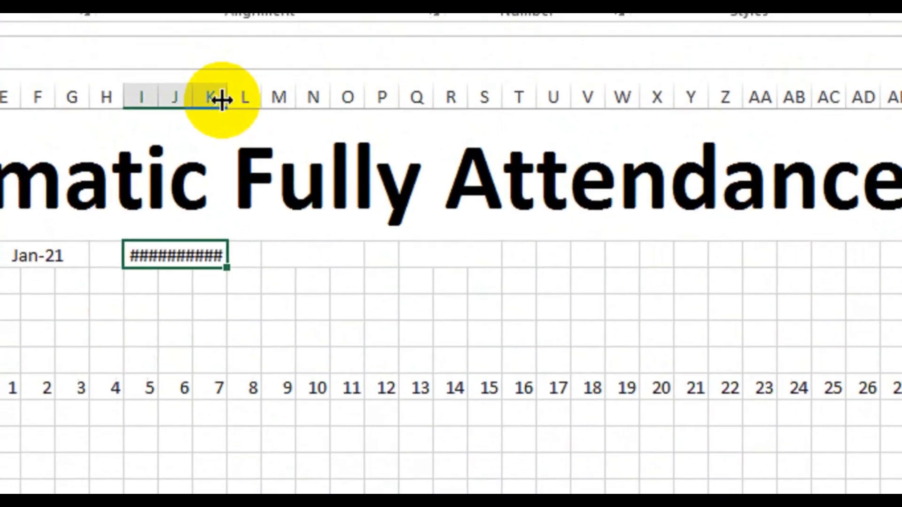
left_click_drag(221, 101, 230, 134)
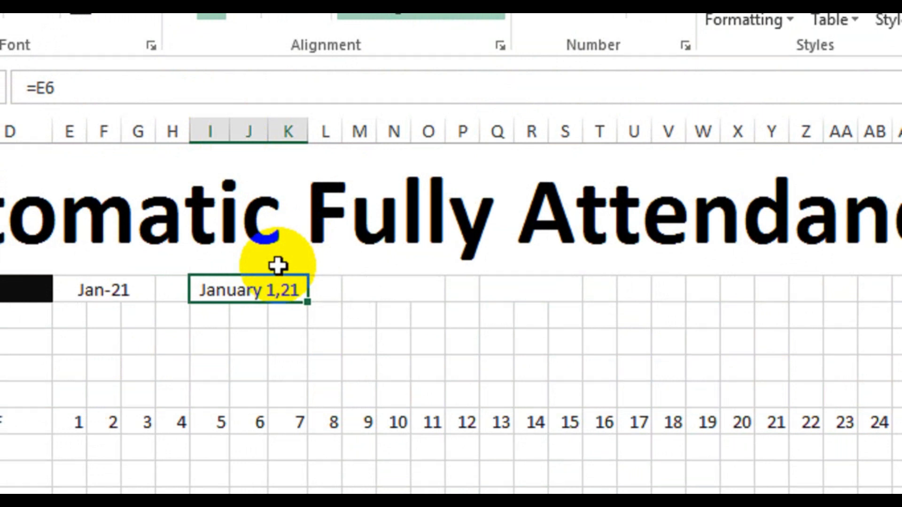
- Enter the formula =Q6 in merged cell M6 to link it to merged cell Q6
left_click(383, 289)
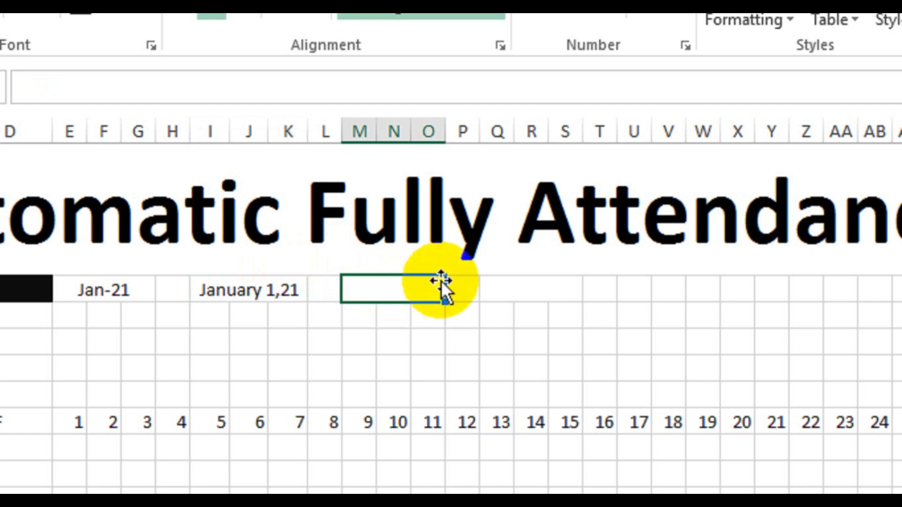
type("=")
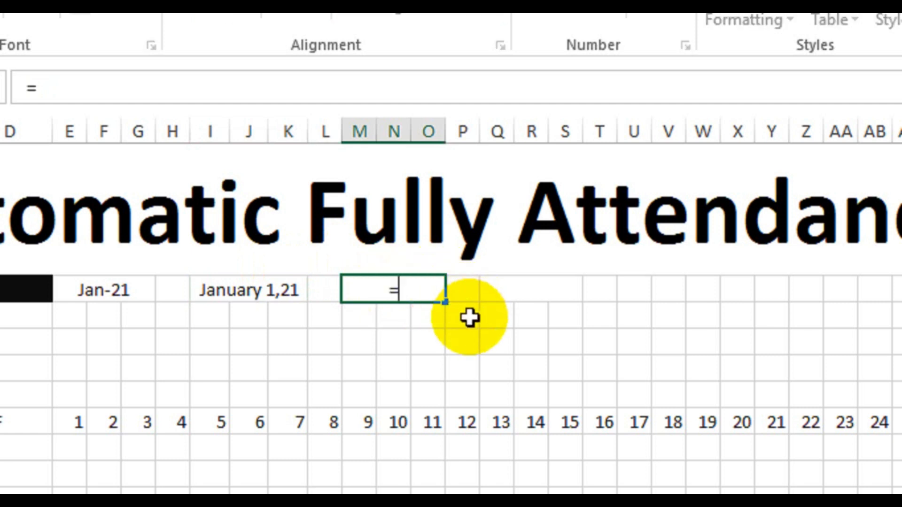
left_click(522, 293)
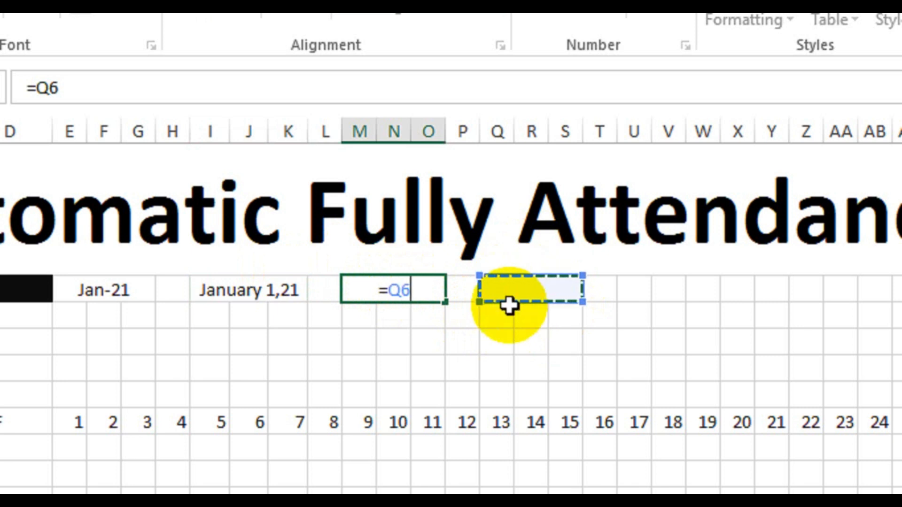
key("Return")
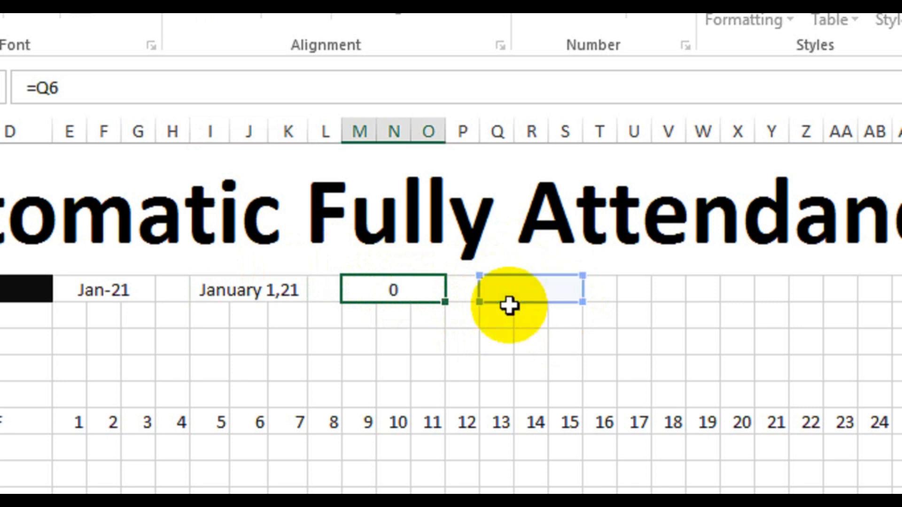
left_click(413, 291)
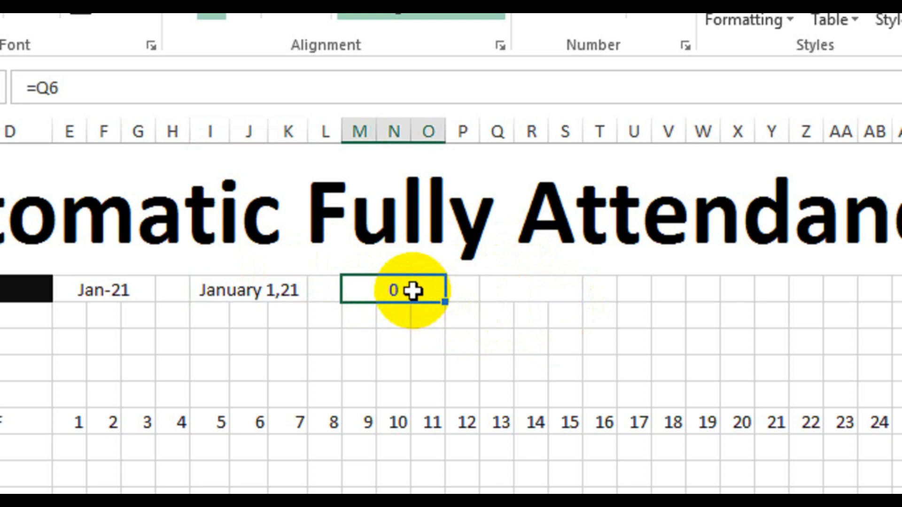
- Enter the formula =EOMONTH(E6,0) in merged cell Q6 to calculate the last day of the chosen month
left_click(517, 291)
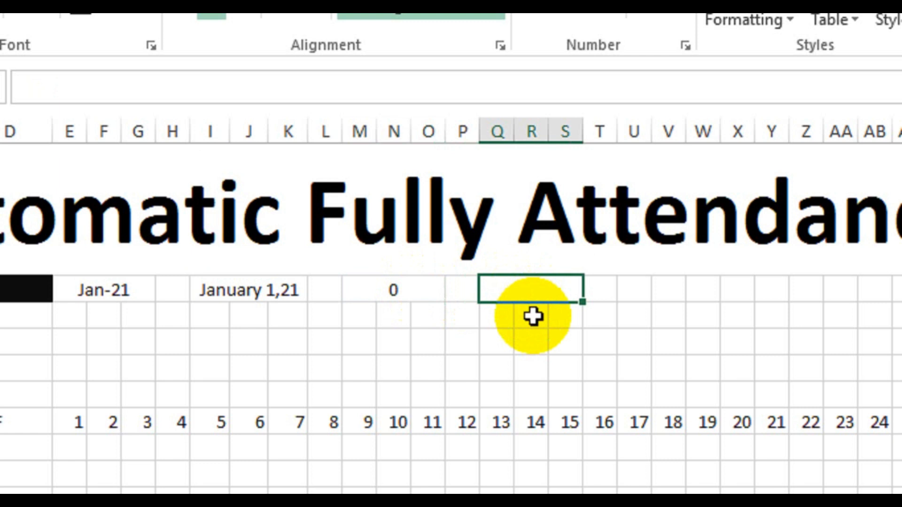
type("=")
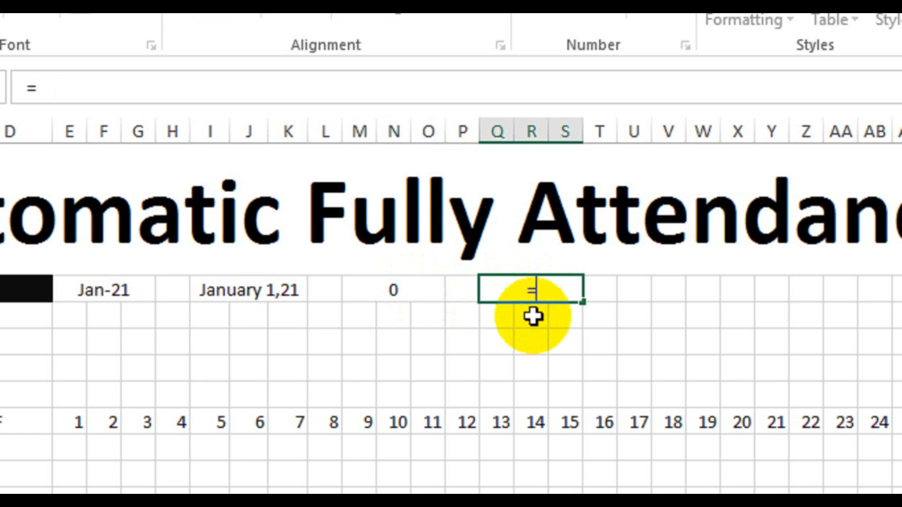
type("eom")
key("Tab")
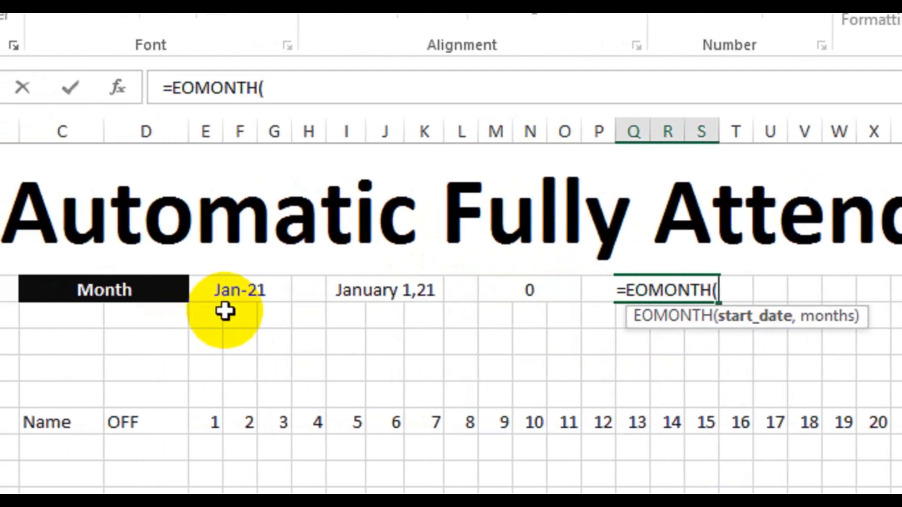
left_click(247, 293)
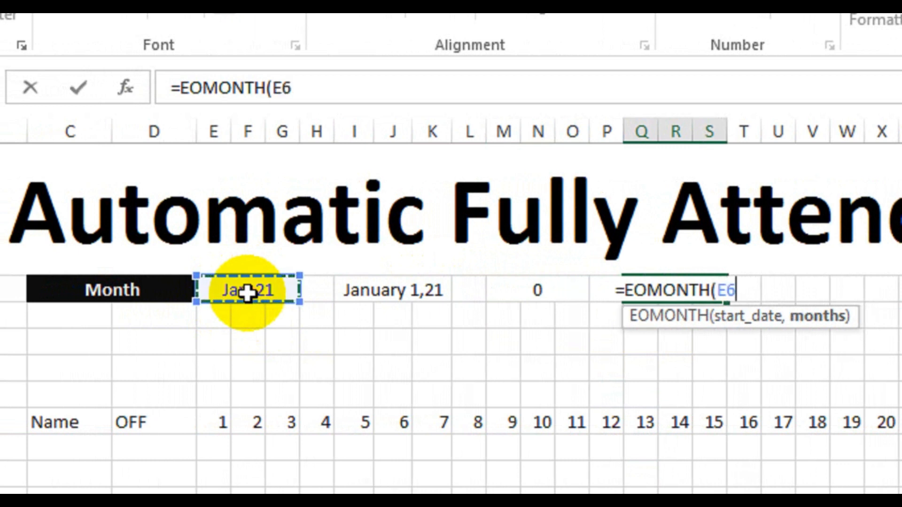
type(",")
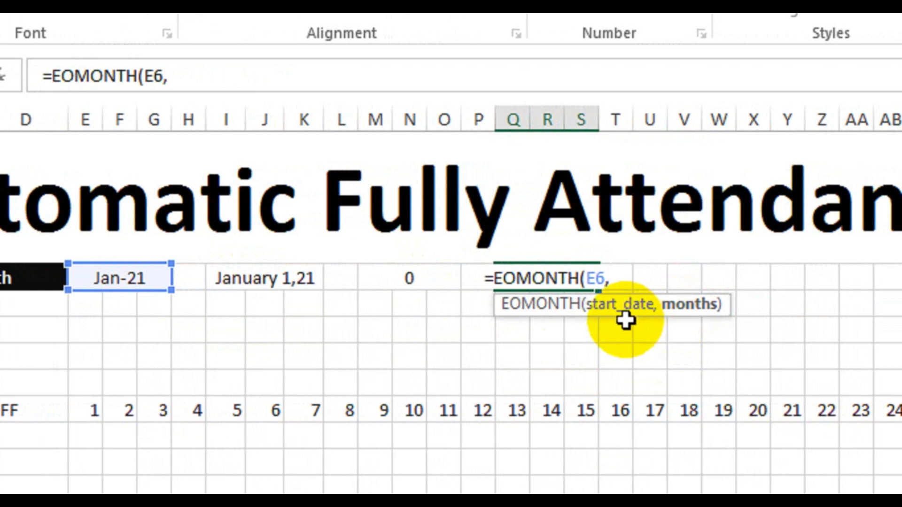
type("0")
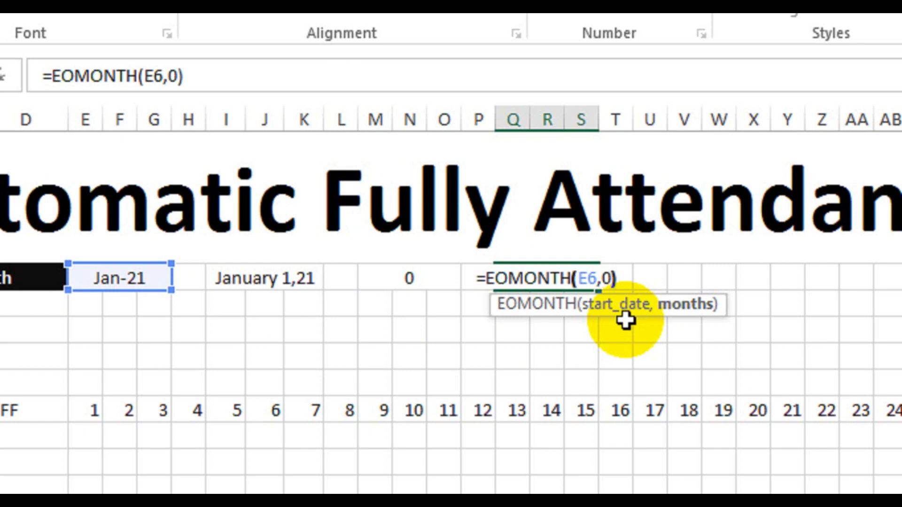
key("Return")
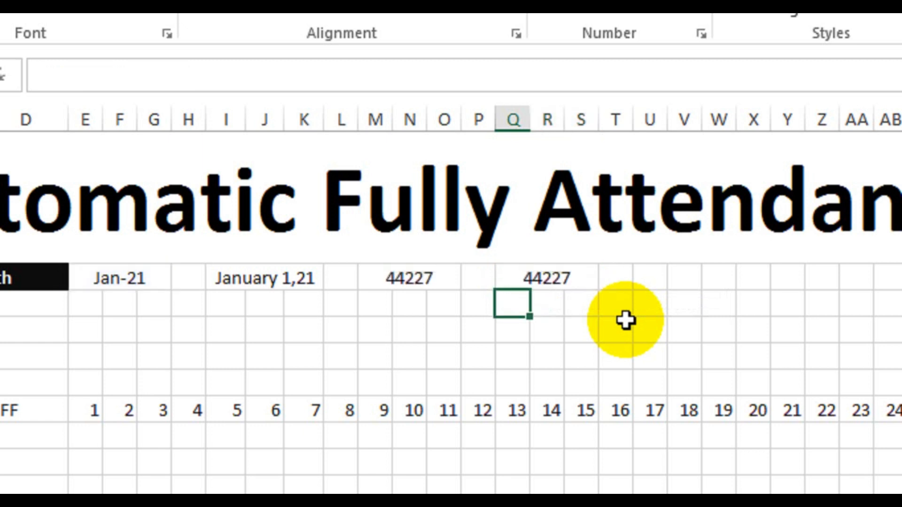
- Apply the custom number format mmmm d,yy to merged cell M6 and widen columns M to O to fit the date
left_click(427, 282)
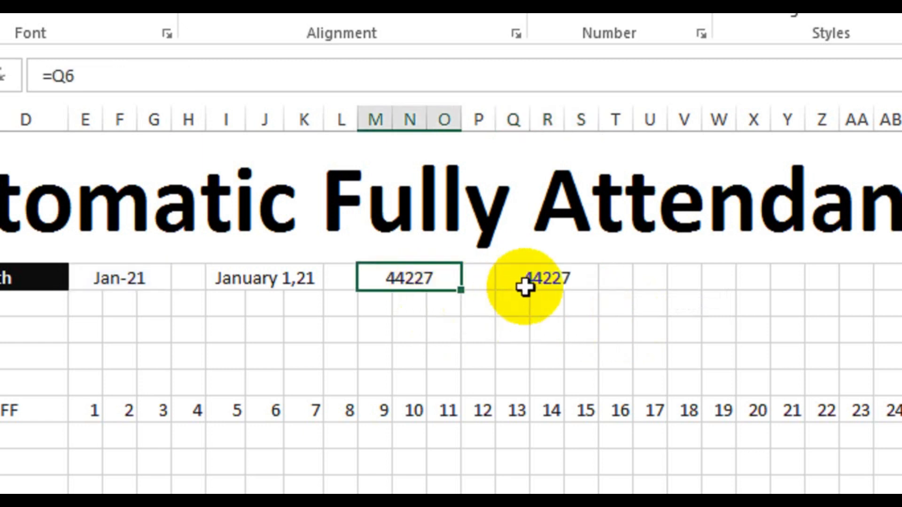
left_click(522, 281)
left_click(414, 281)
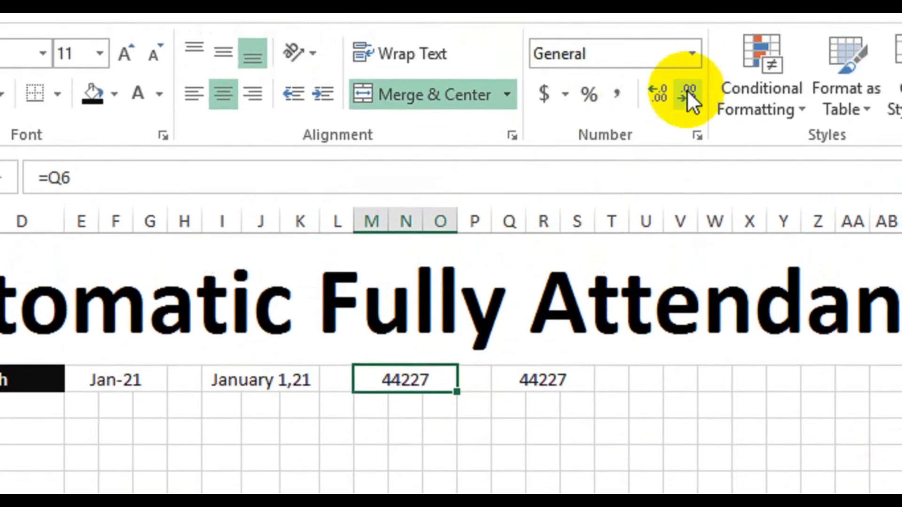
left_click(677, 108)
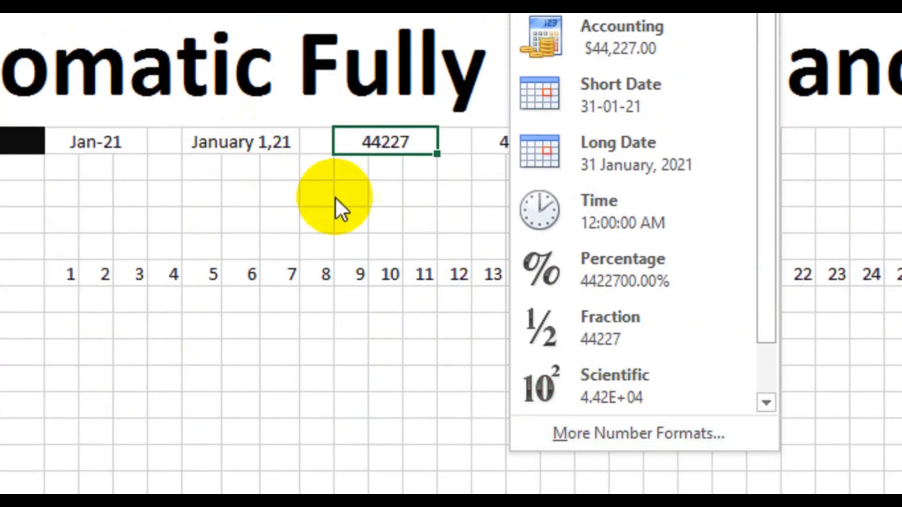
left_click(583, 433)
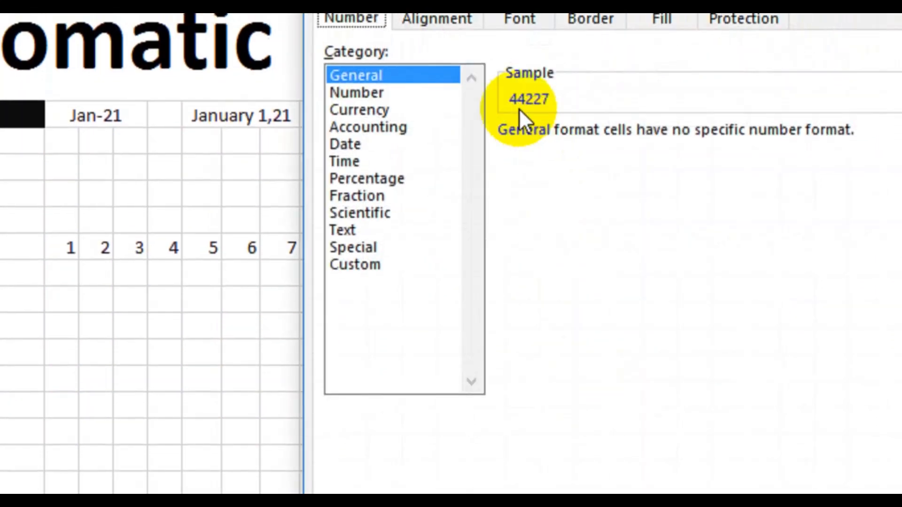
left_click(387, 281)
left_click_drag(493, 95, 659, 175)
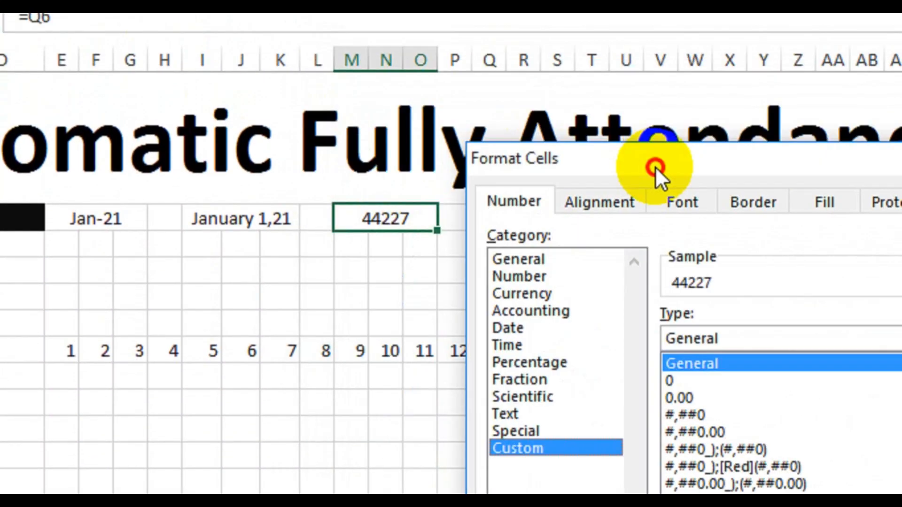
left_click(691, 363)
type("mmmm ")
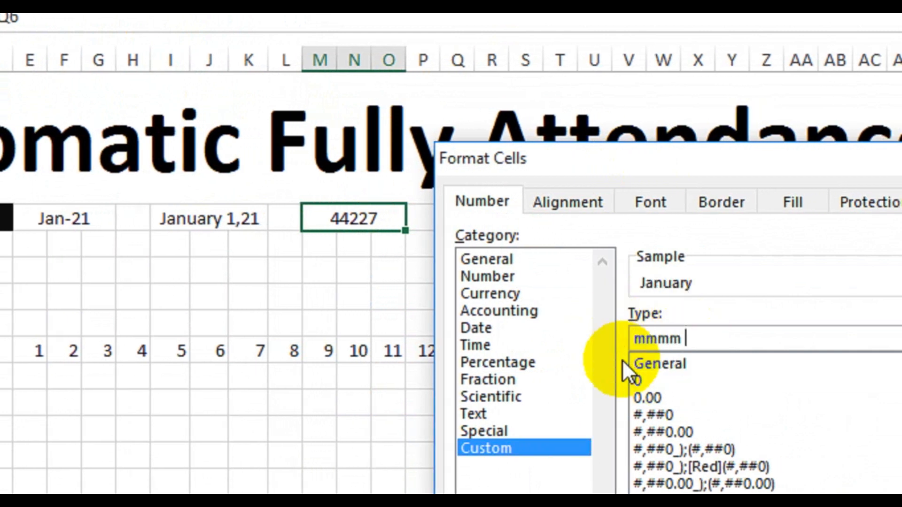
type("d,yy")
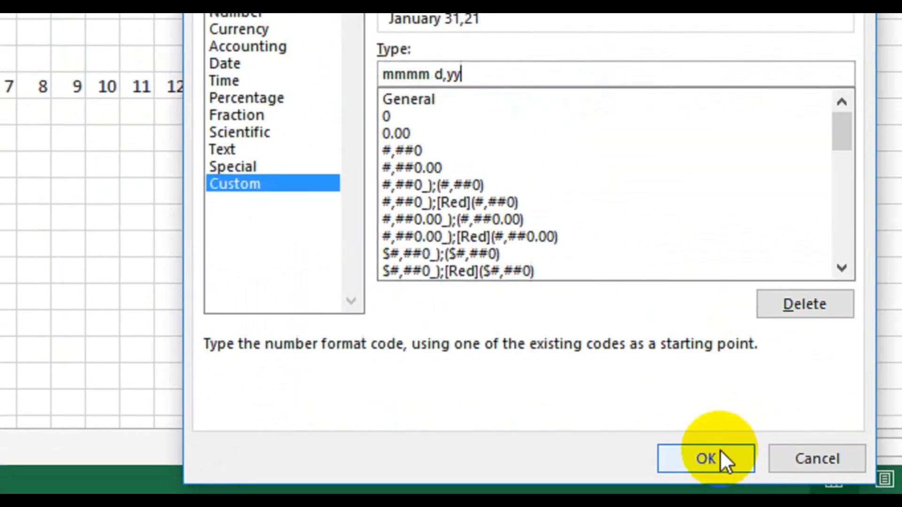
left_click(705, 459)
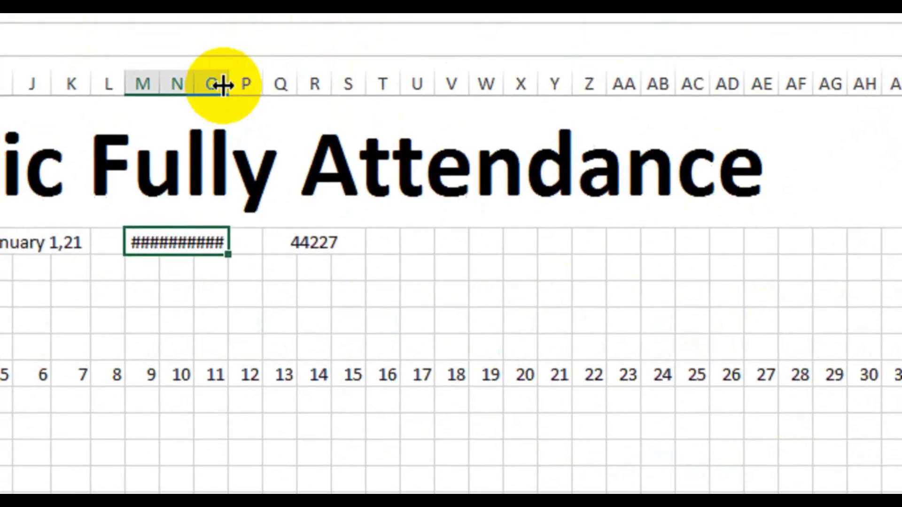
left_click_drag(227, 85, 226, 134)
left_click_drag(299, 134, 227, 137)
- Apply the custom number format dd to merged cell Q6 so it shows only the day number
left_click(376, 295)
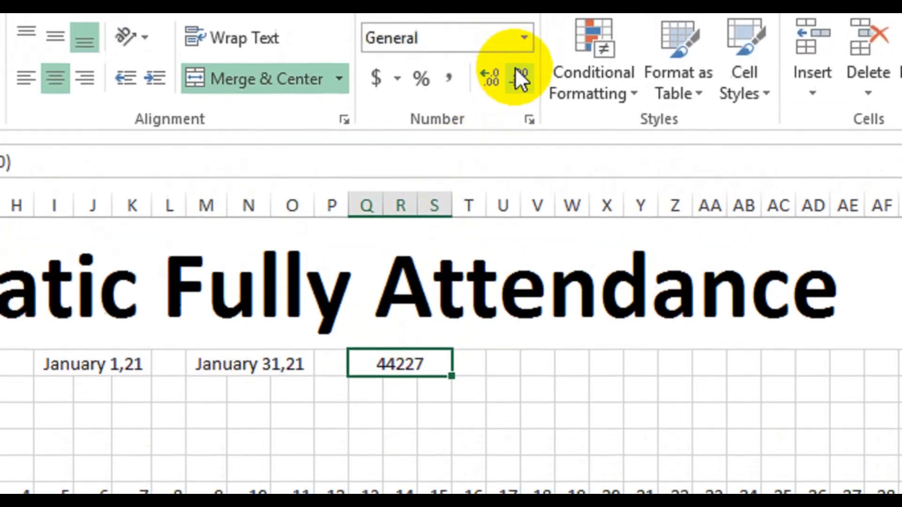
left_click(524, 38)
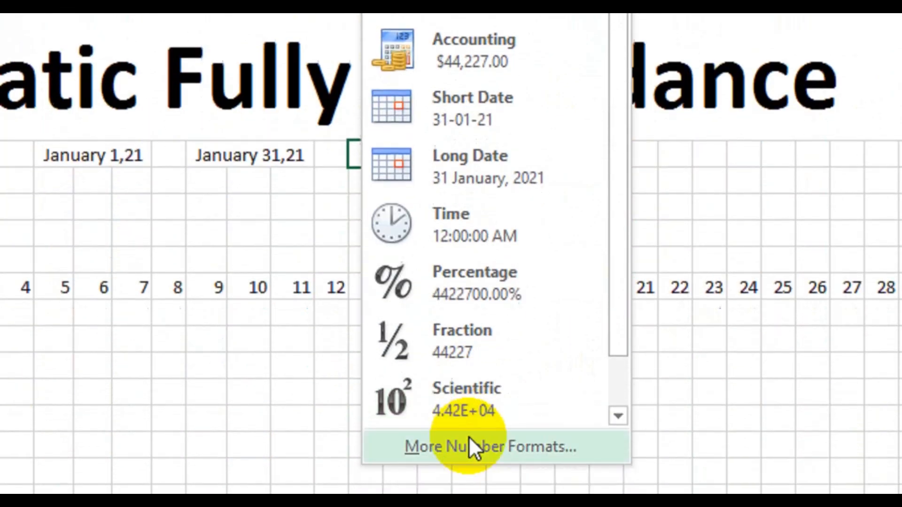
left_click(469, 446)
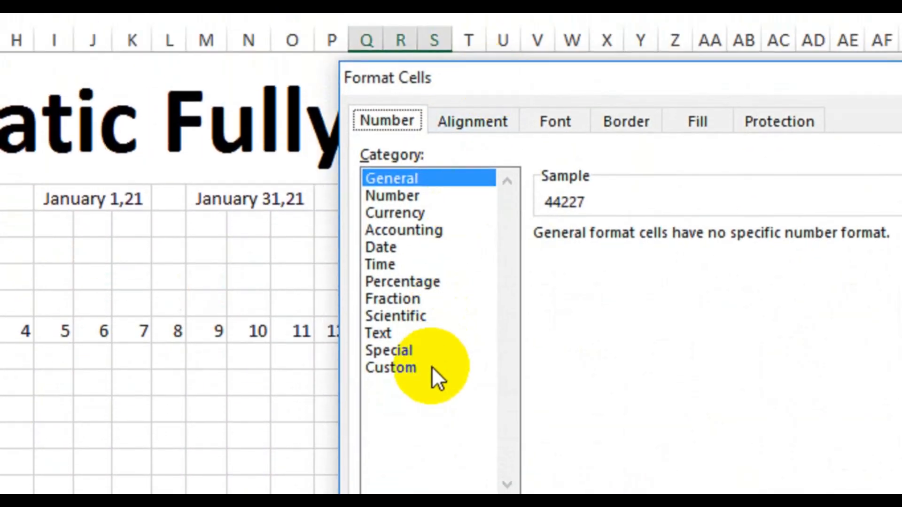
left_click(413, 344)
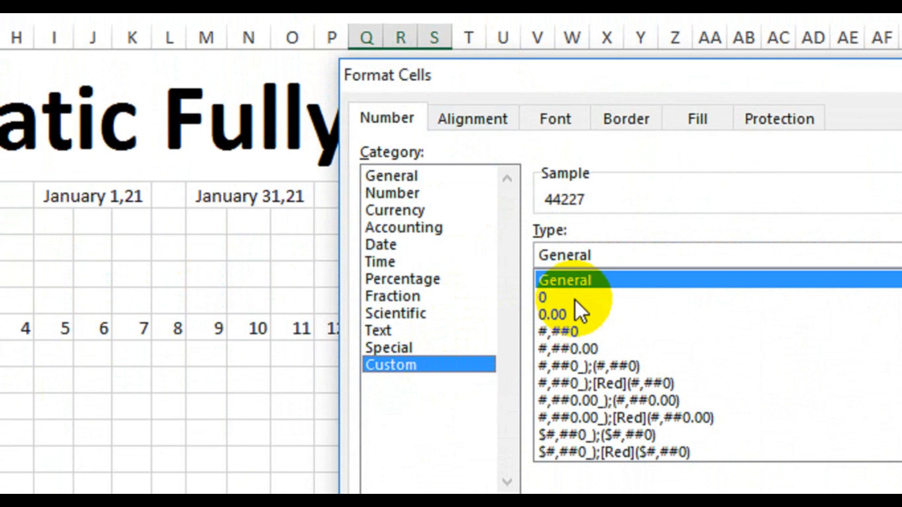
left_click_drag(611, 256, 536, 256)
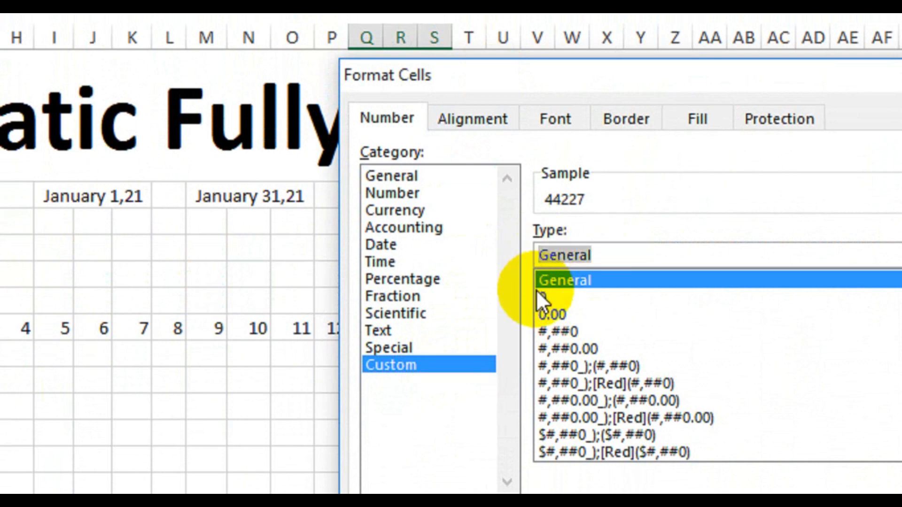
type("dd")
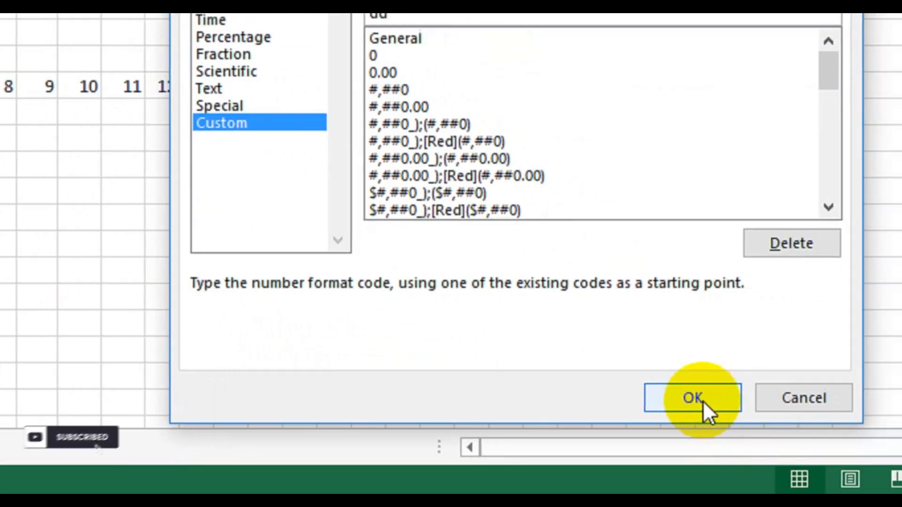
left_click(763, 433)
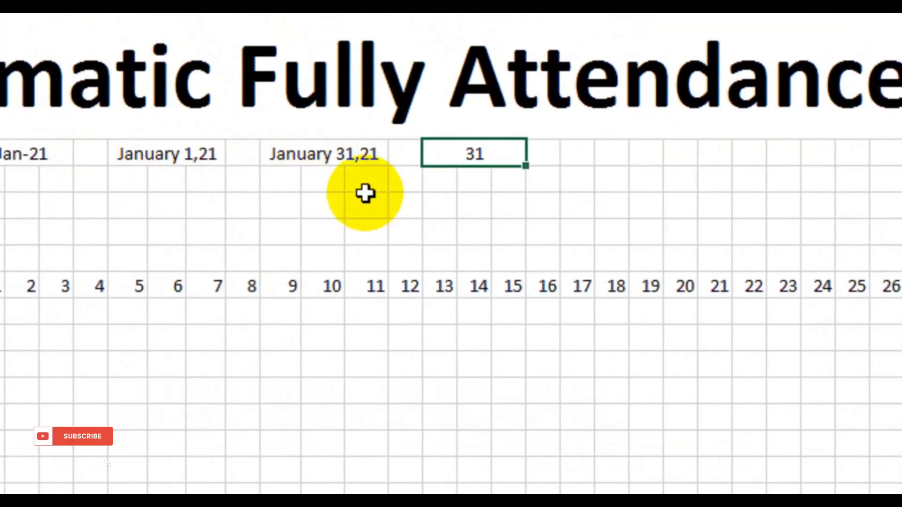
- Test the month dropdown in E6 by choosing 01-Apr-21, 01-May-21 and 01-Jun-21 in turn, and reopen its list
left_click(60, 155)
left_click(84, 155)
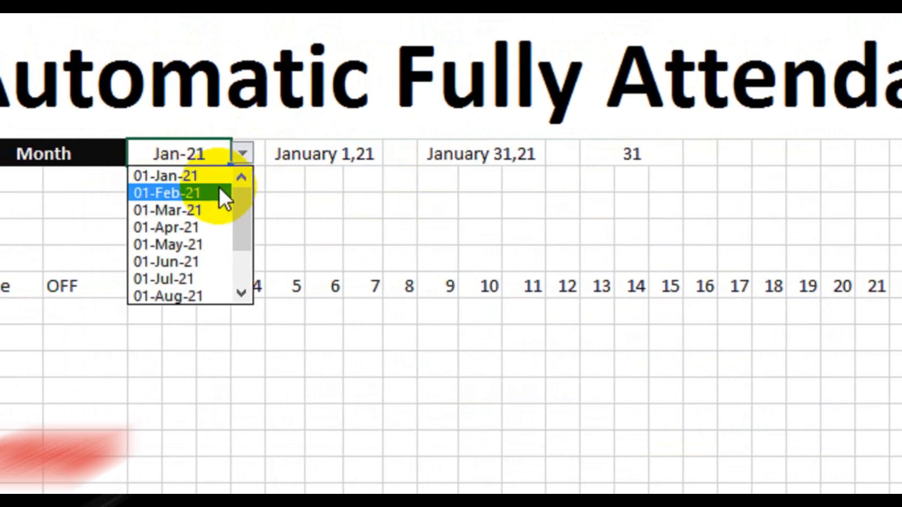
left_click(220, 228)
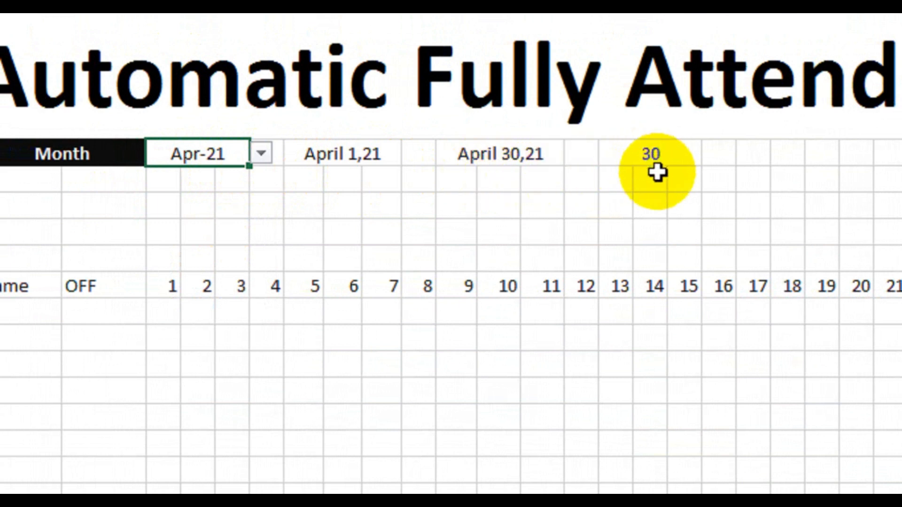
left_click(261, 158)
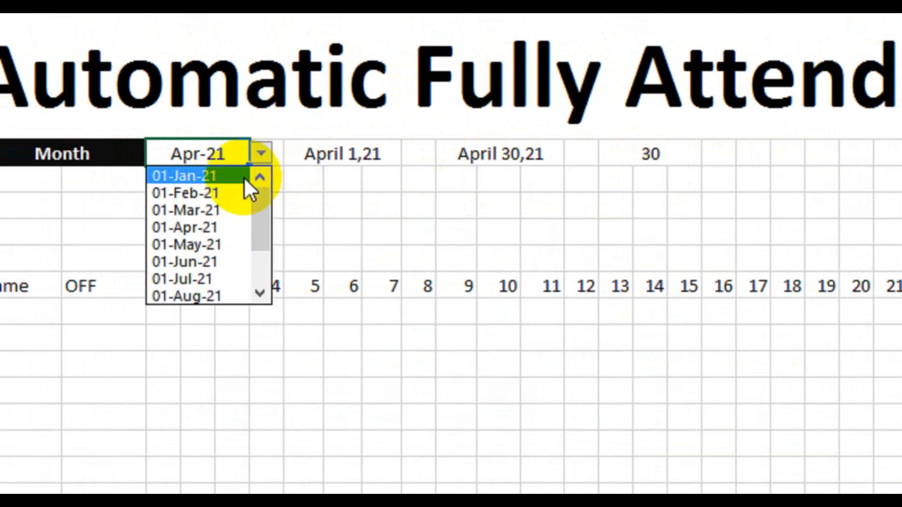
left_click(225, 245)
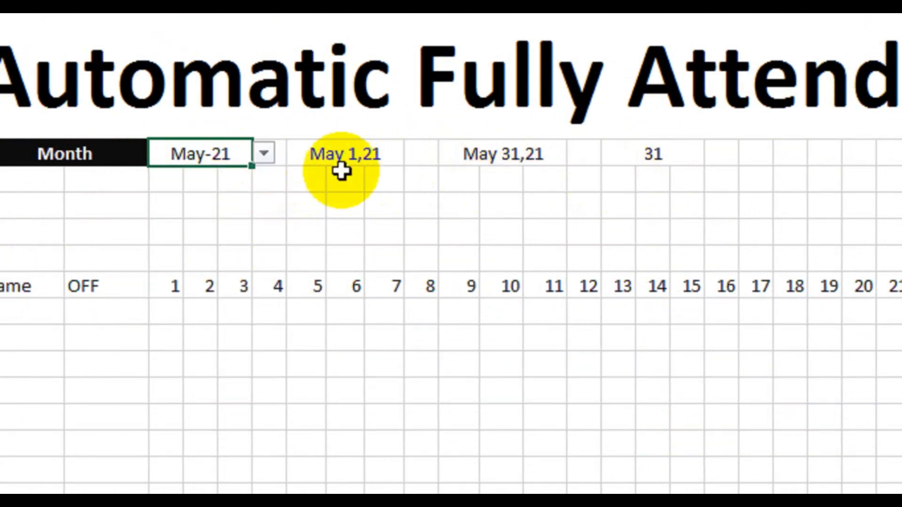
left_click(264, 157)
left_click(218, 261)
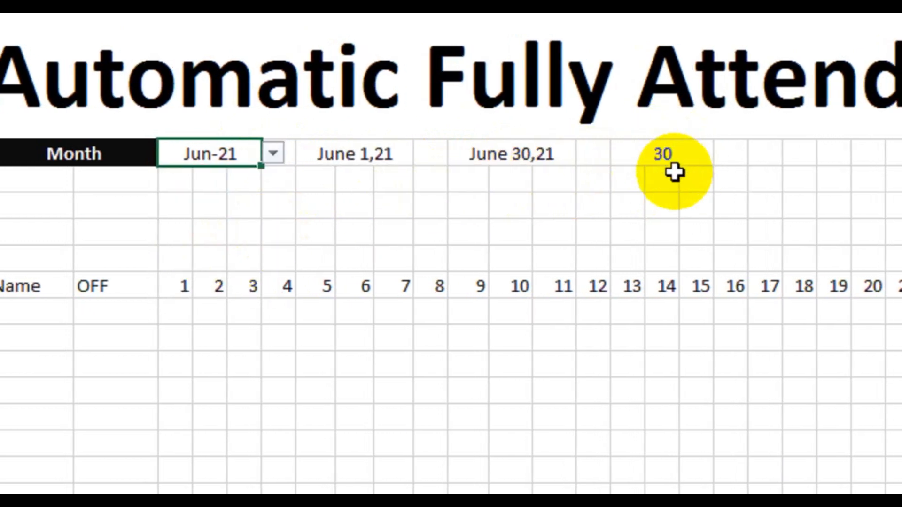
left_click(273, 153)
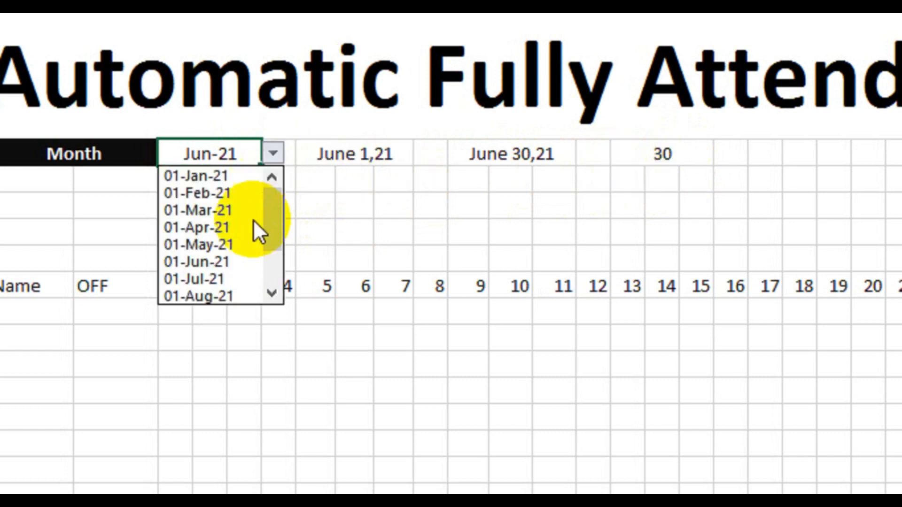
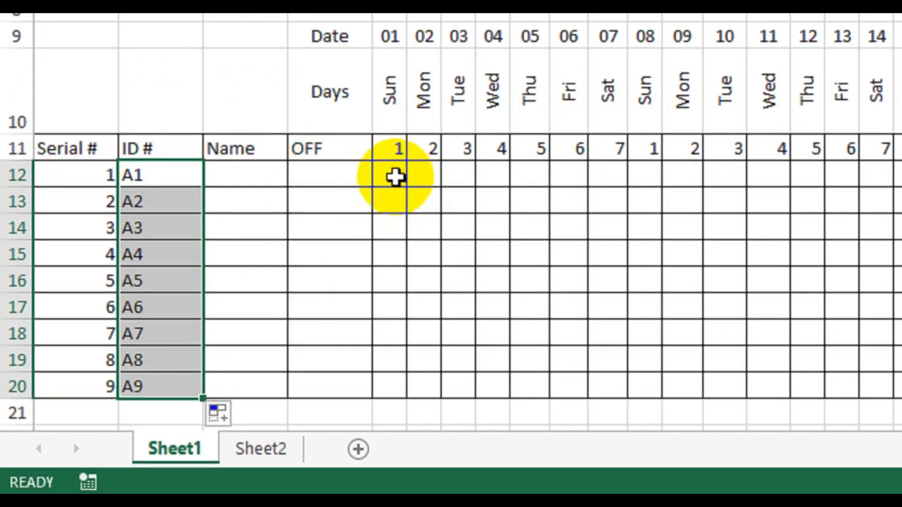
- Begin a formula in E12 that leaves the cell blank when the day code is zero: =IF(E$11=0,"",IF(
left_click_drag(395, 177, 680, 393)
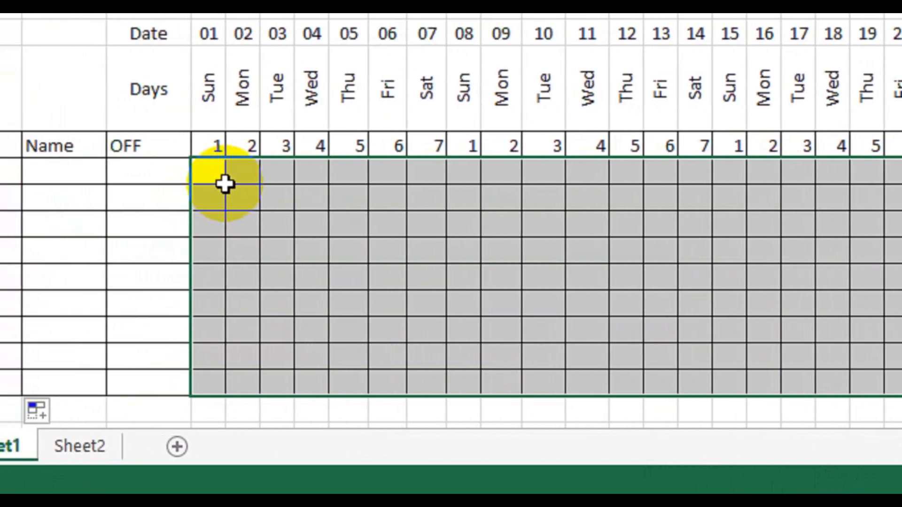
left_click(218, 177)
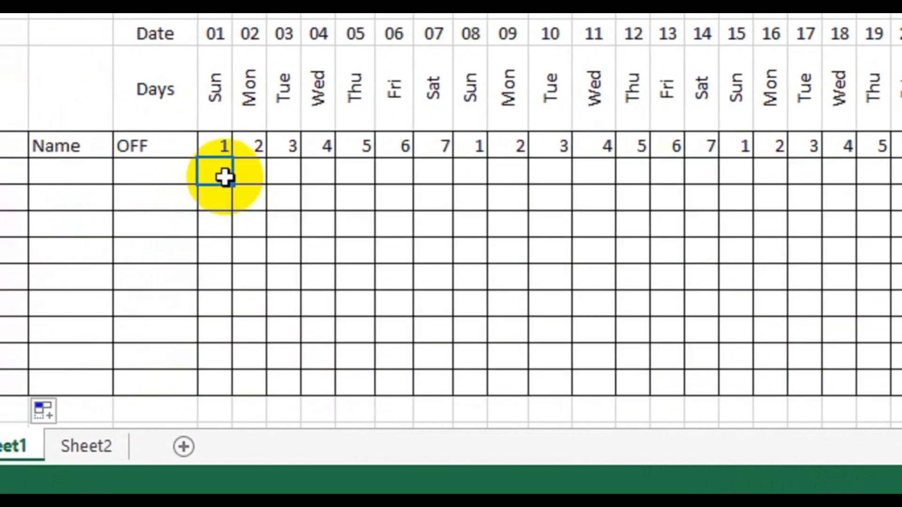
type("=if")
key("Tab")
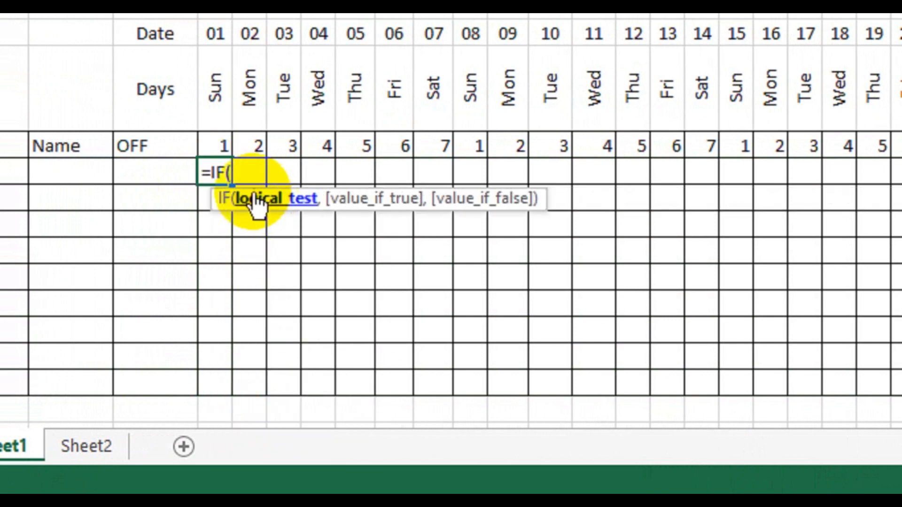
left_click(227, 148)
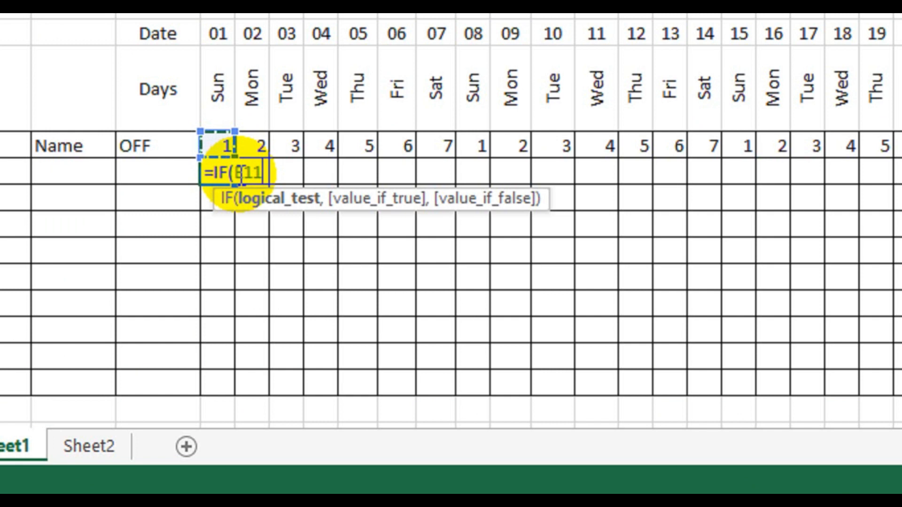
key("F4")
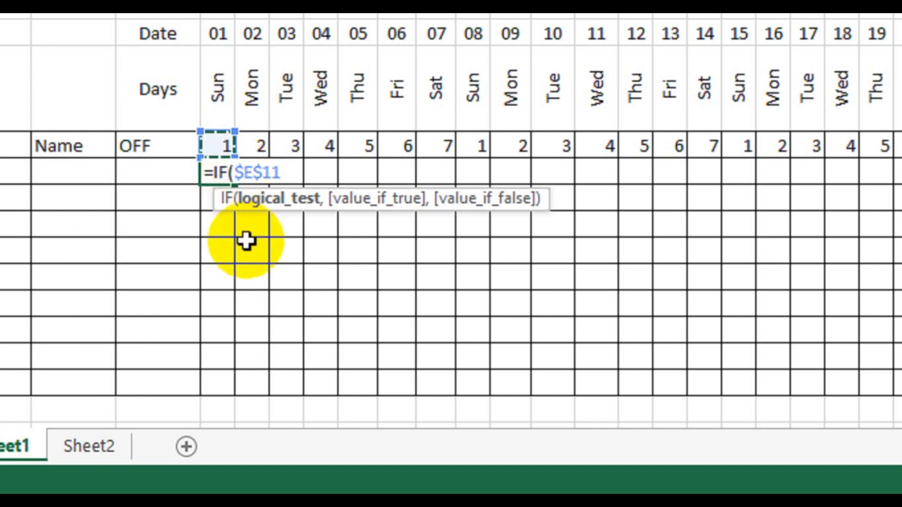
key("F4")
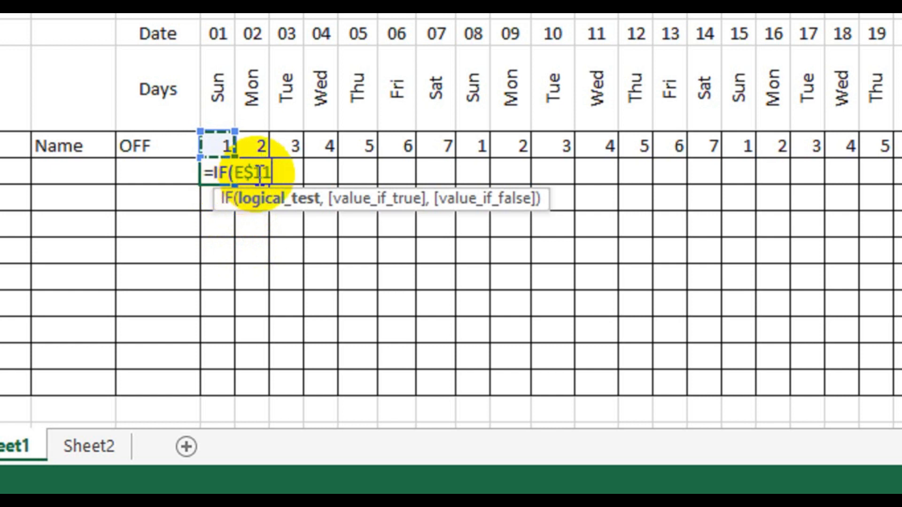
type("=0,")
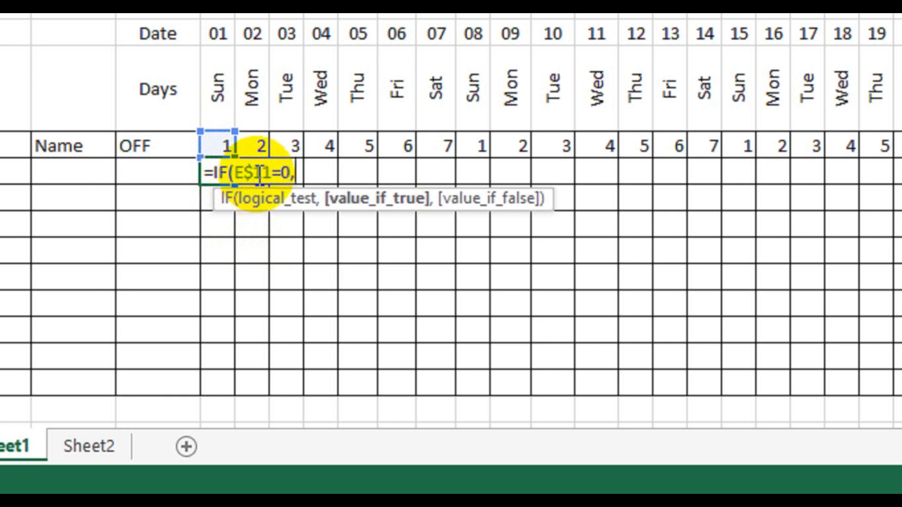
type("\"\",IF(")
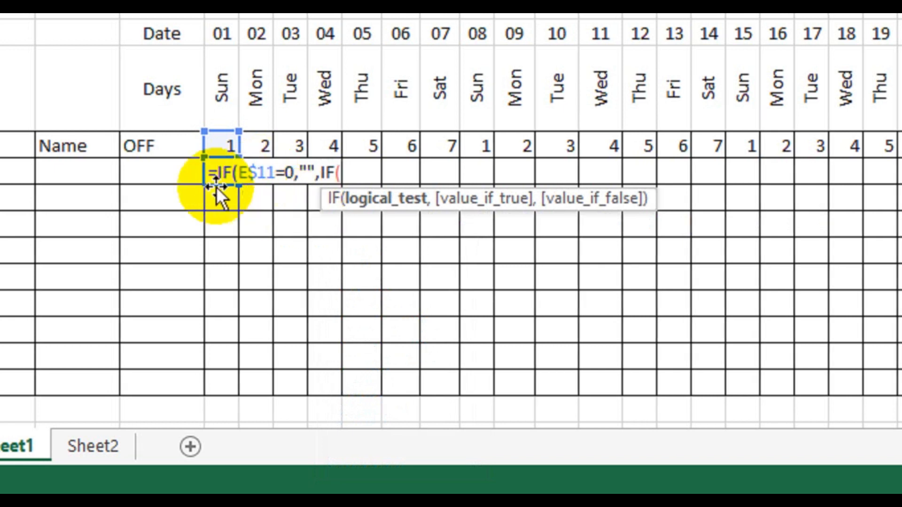
- Complete the nested IF in E12 with $D12=E$11,"Off","P")) and enter the formula
left_click(163, 175)
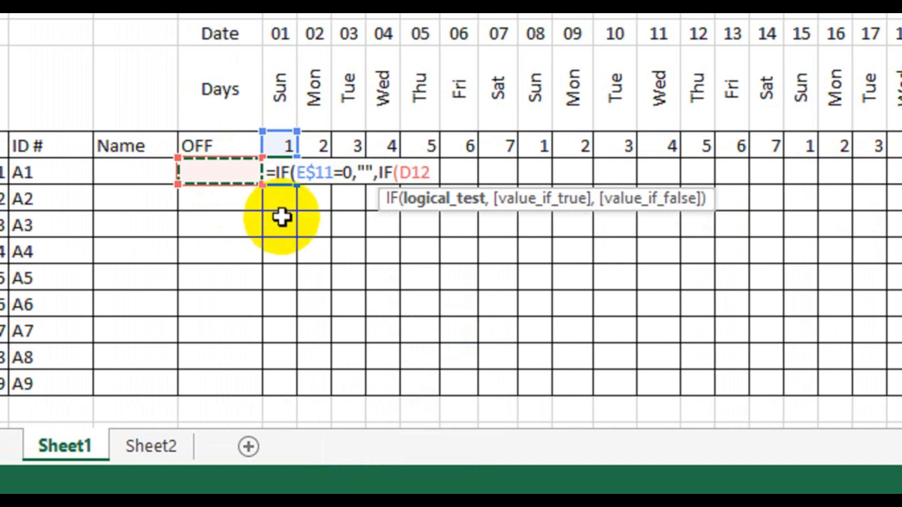
key("F4")
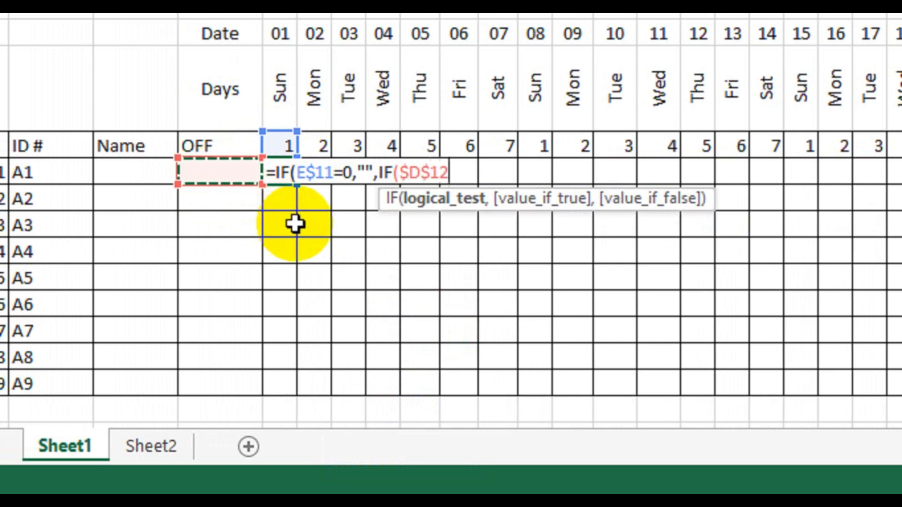
key("F4")
key("F4")
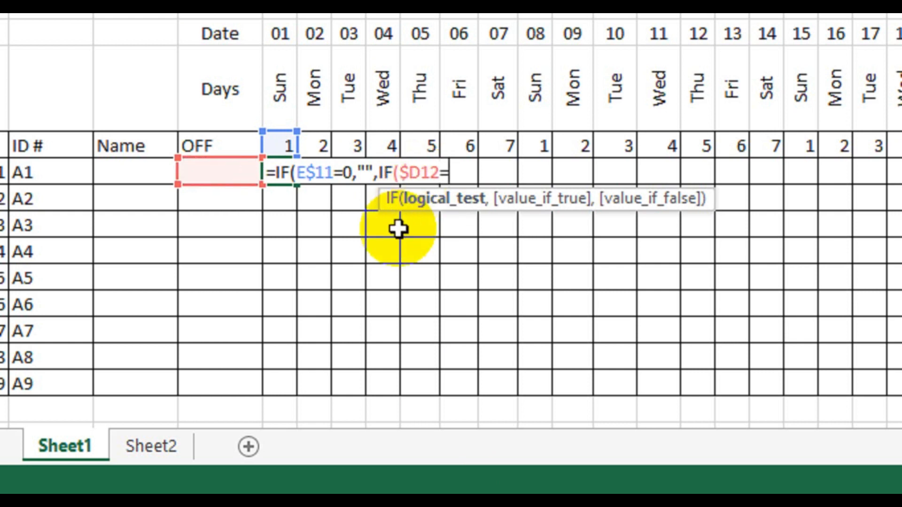
left_click(282, 146)
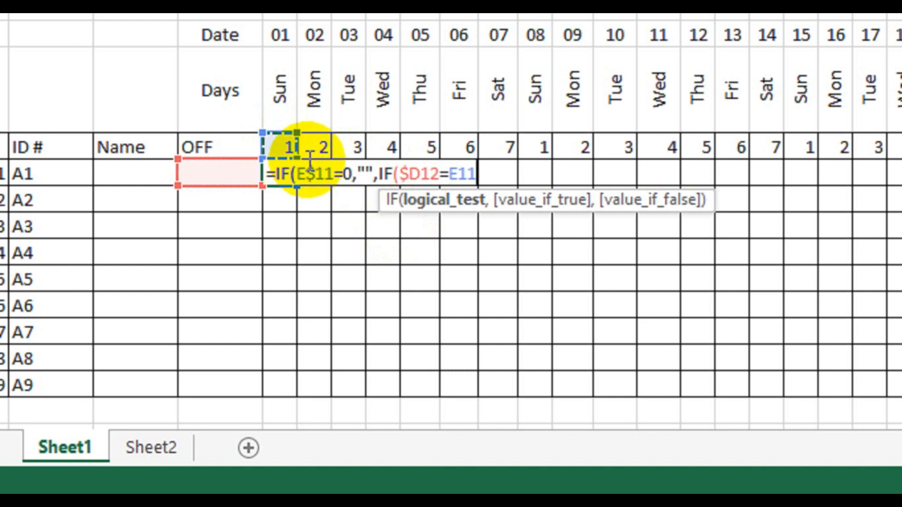
key("F4")
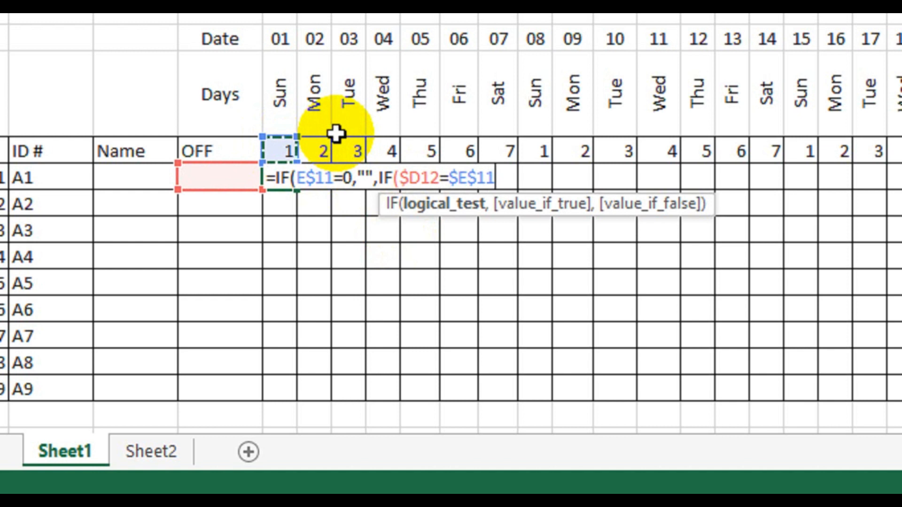
key("F4")
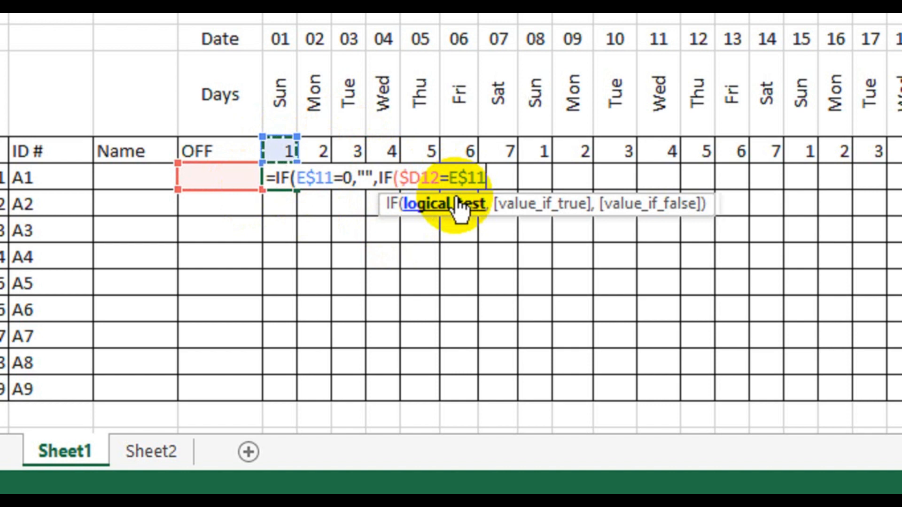
type(",")
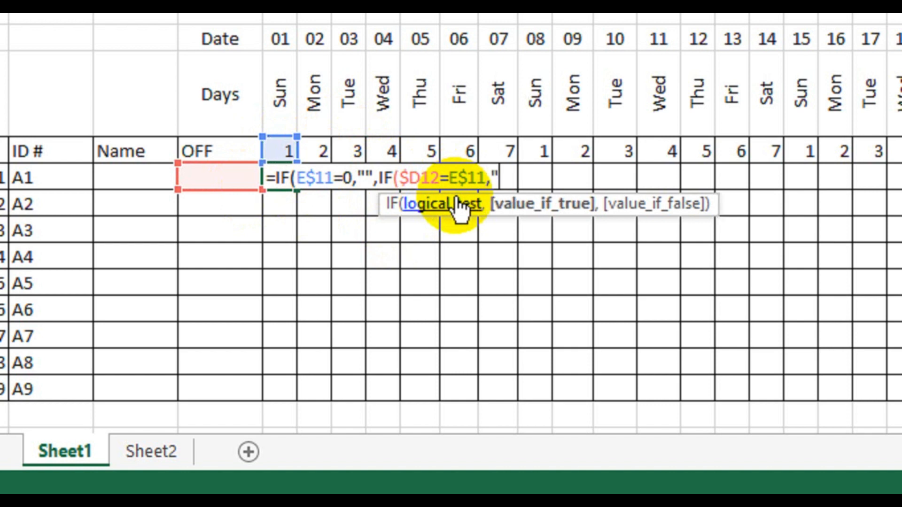
type("\"Off\",")
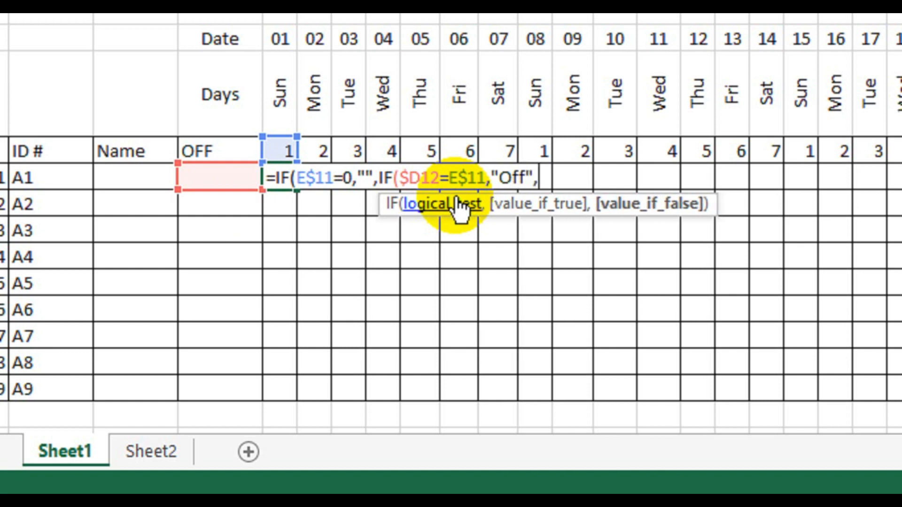
type("\"P\"")
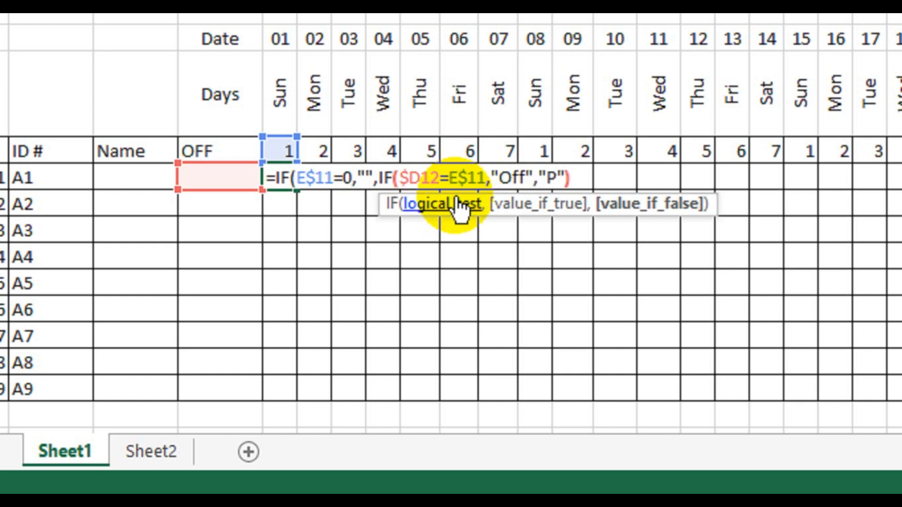
type("))")
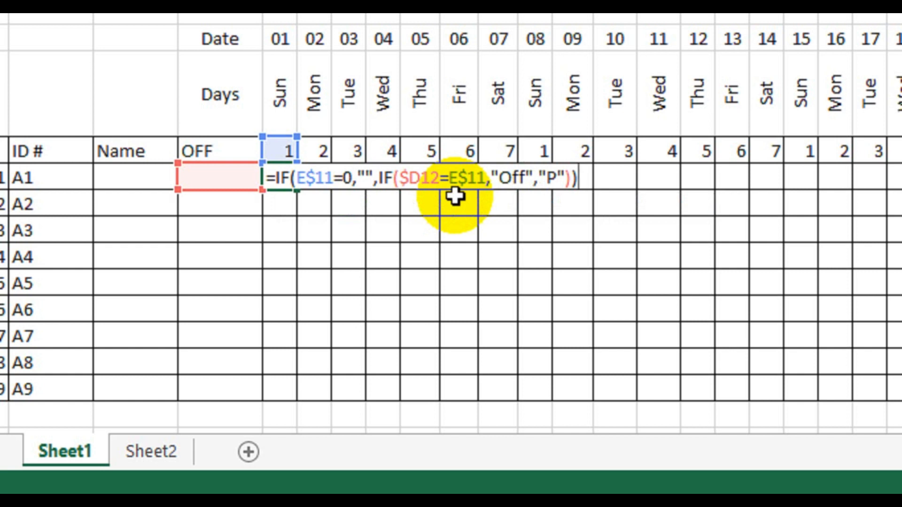
key("Return")
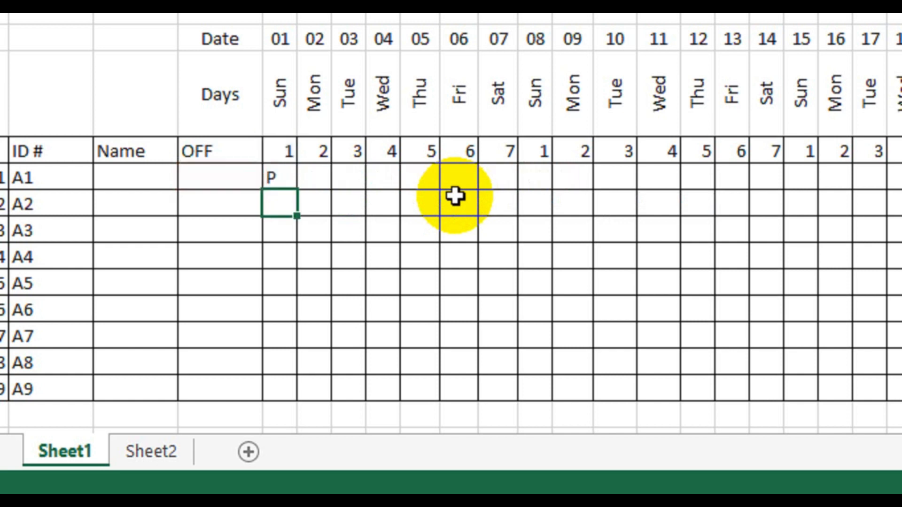
- Fill the E12 attendance formula across the day columns and down to row 20, and select OFF cell D12
left_click(287, 178)
left_click_drag(297, 189, 670, 401)
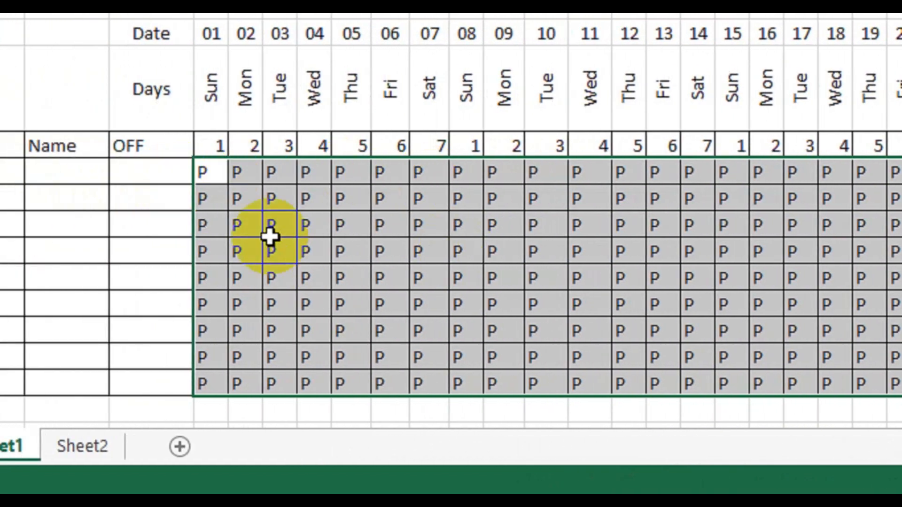
left_click(161, 170)
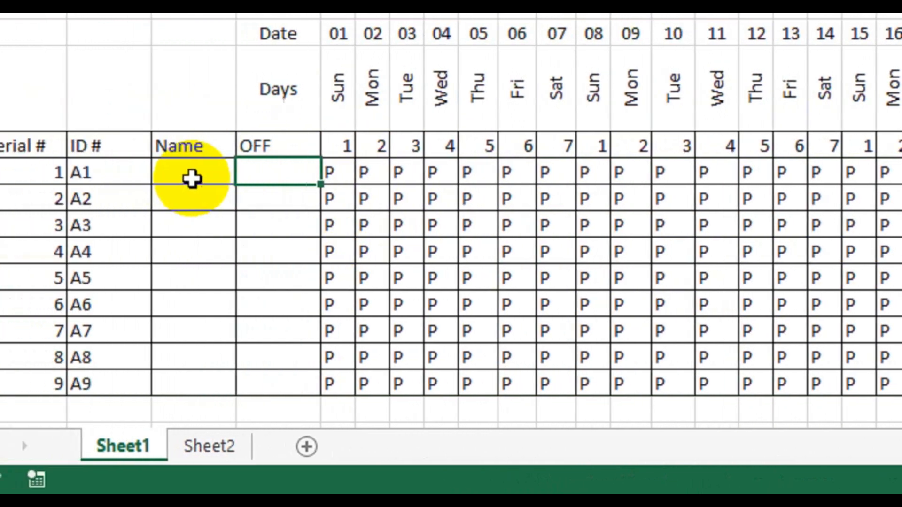
- Enter the employees' names for IDs A1 to A4 in the Name column, cells C12 to C15
left_click(101, 177)
type("Sabir")
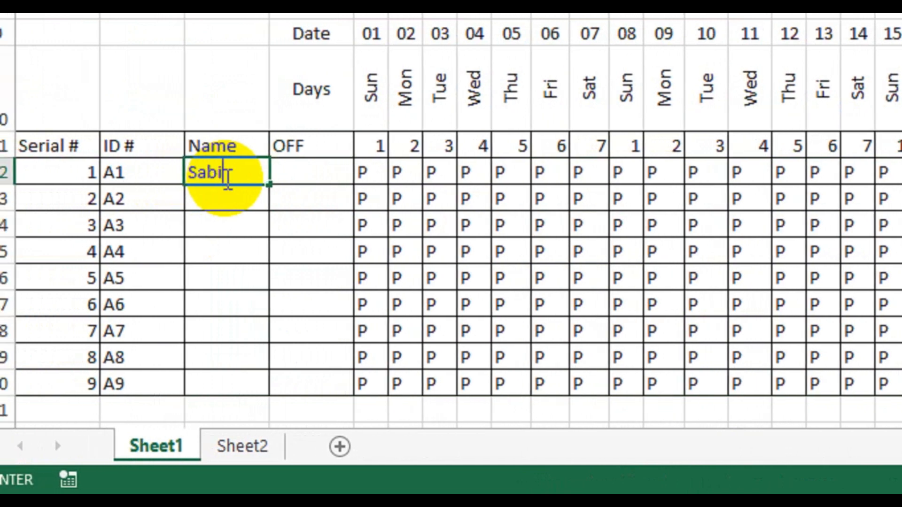
key("Return")
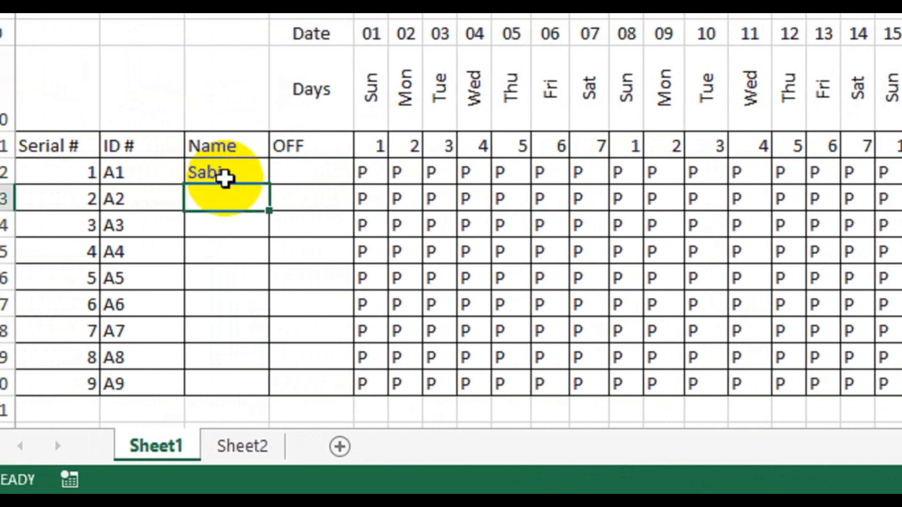
type("Imran")
key("Return")
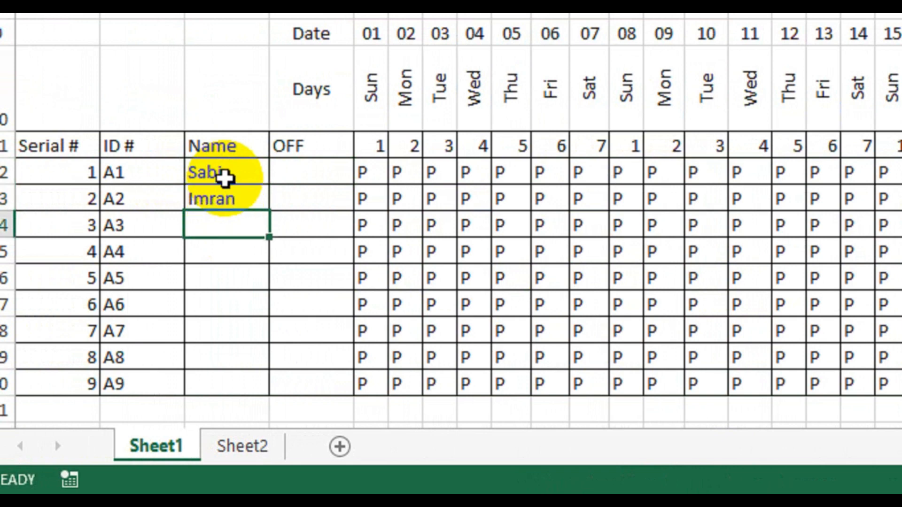
type("Salman")
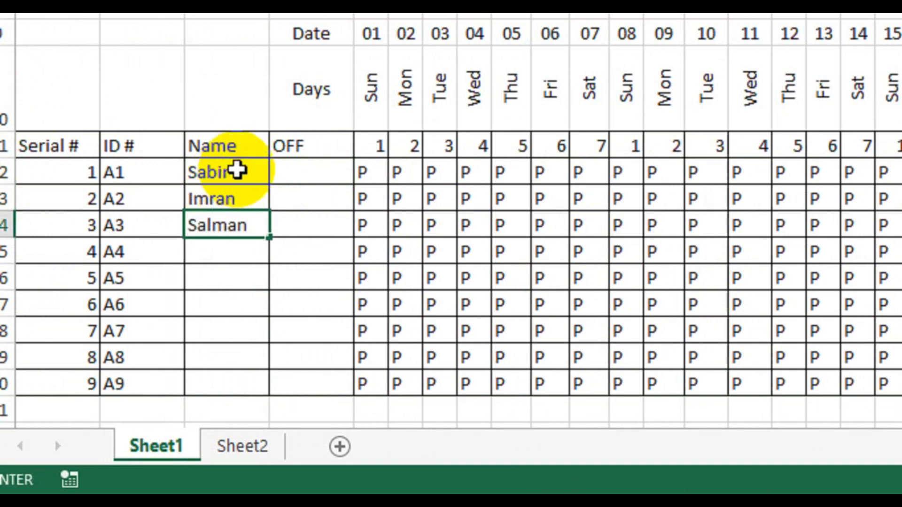
key("Return")
type("A")
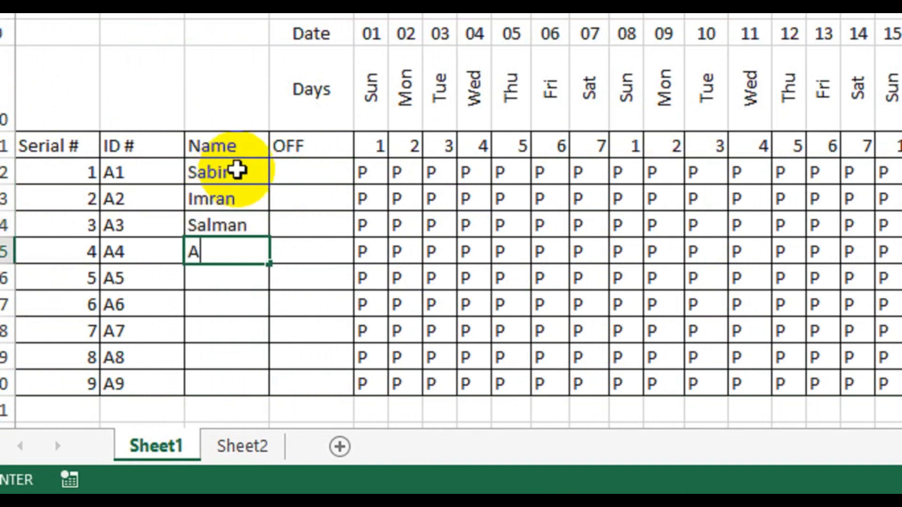
type("mir")
key("Return")
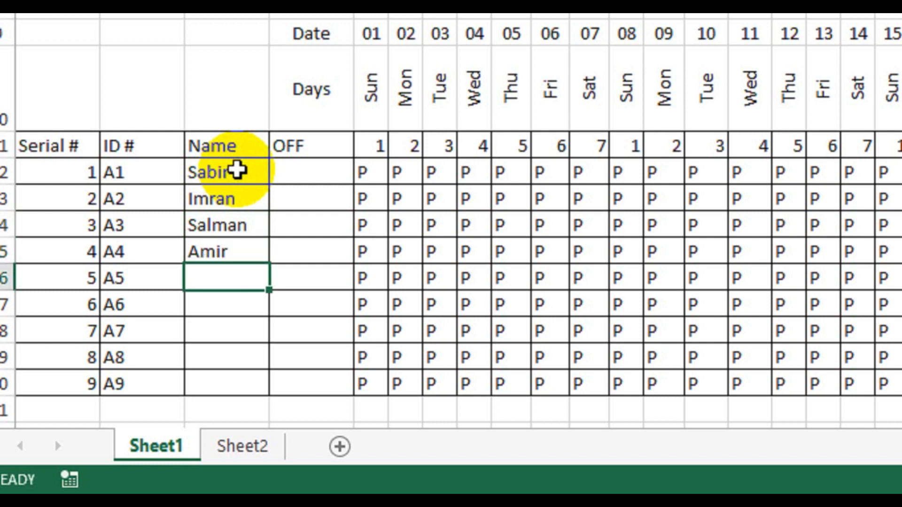
- Fill in the remaining employees' names for IDs A5 to A9 in cells C16 to C20
type("Taha")
key("Return")
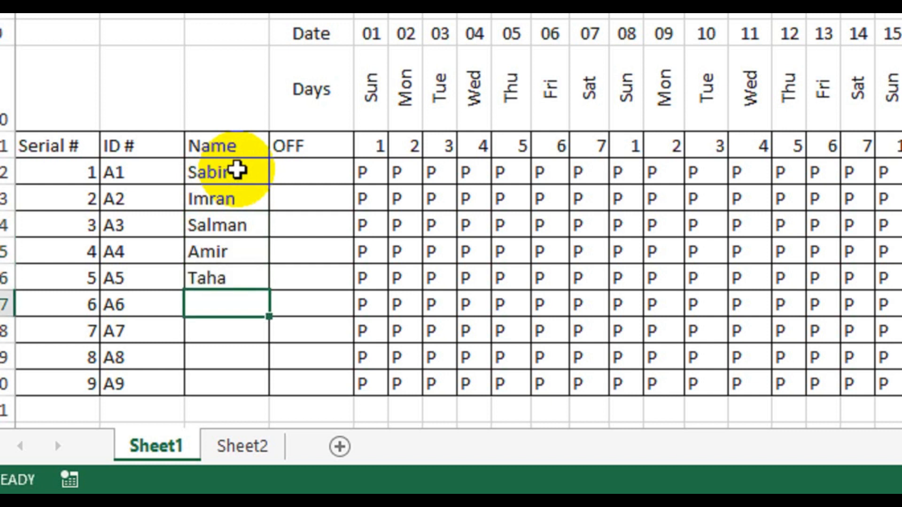
type("Kashif")
key("Return")
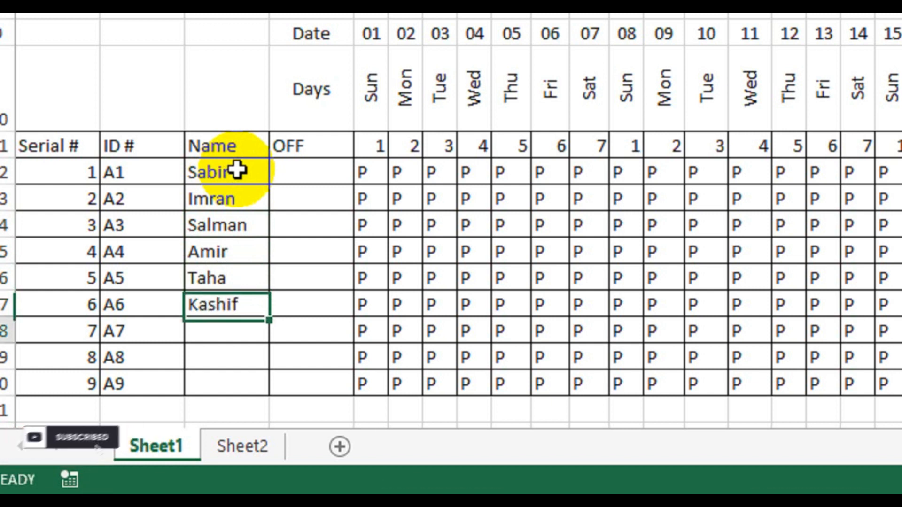
key("Return")
type("Rameez")
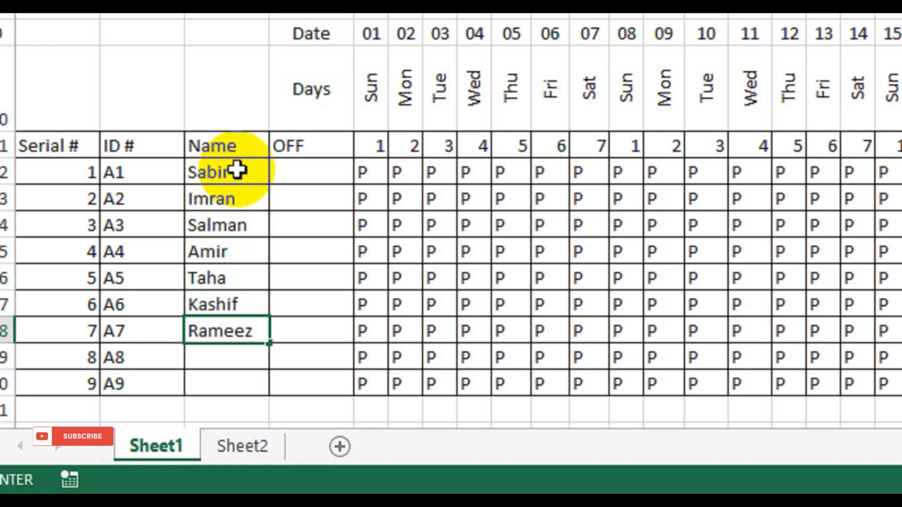
key("Return")
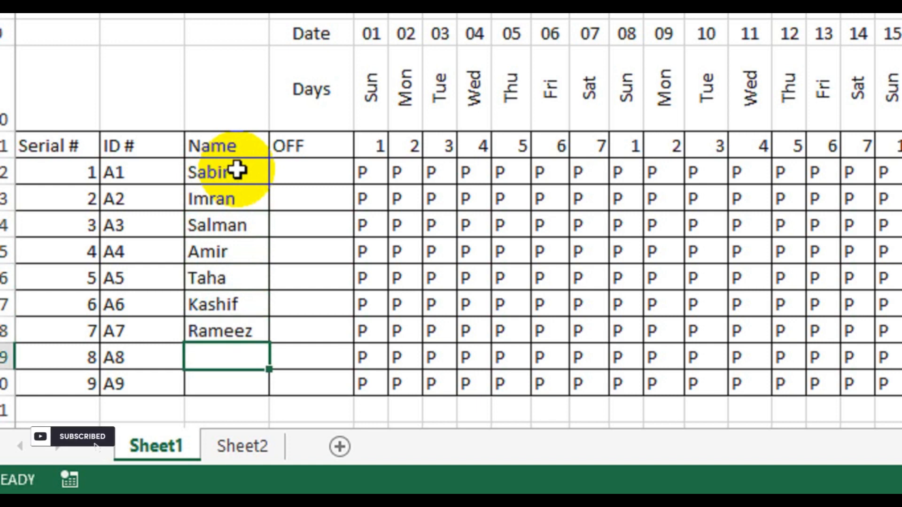
type("Hammad")
key("Return")
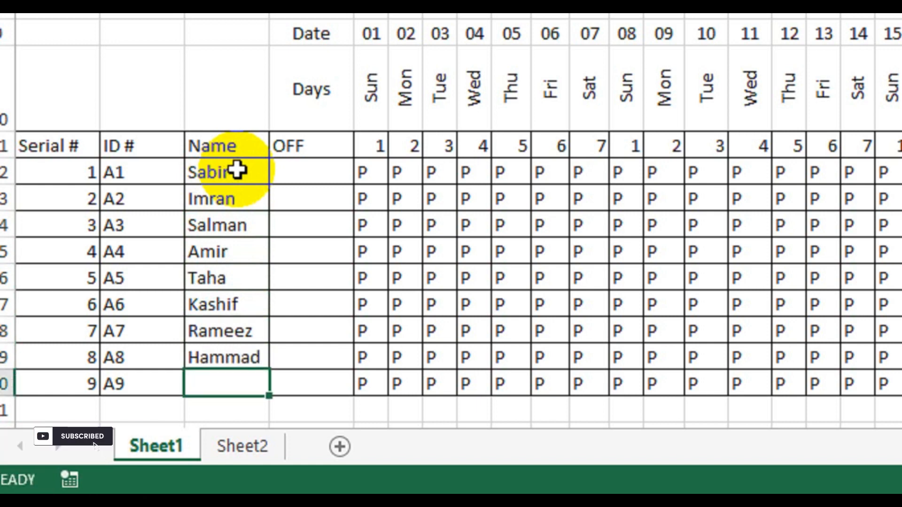
type("Yasir")
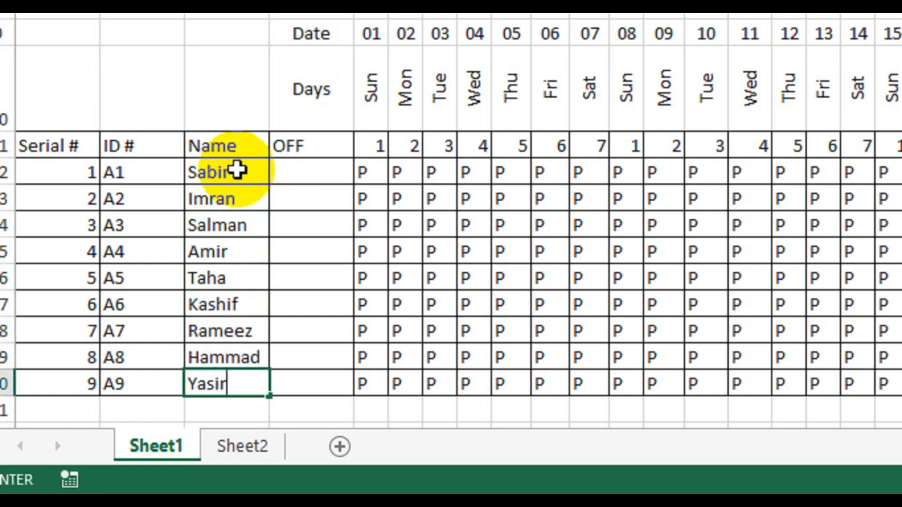
key("Return")
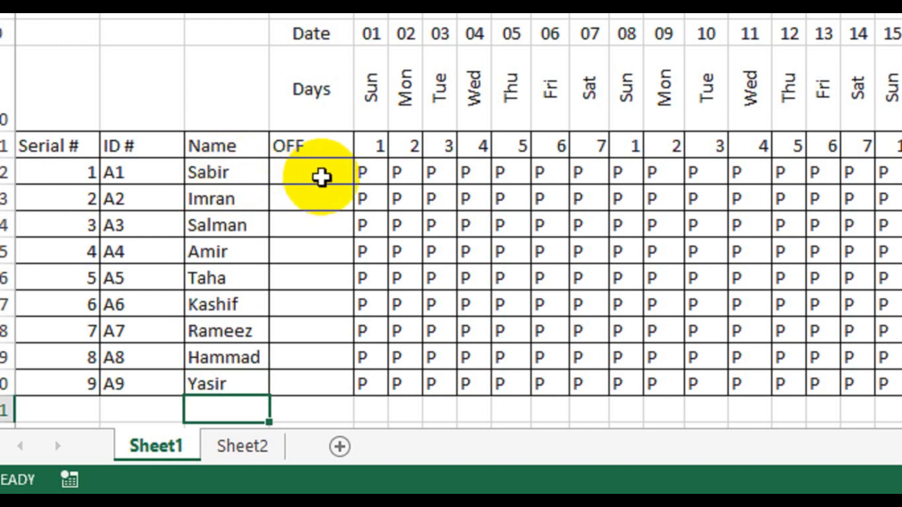
- Enter 0 in OFF cell D12 and fill it down to D20 for all employees
left_click(321, 177)
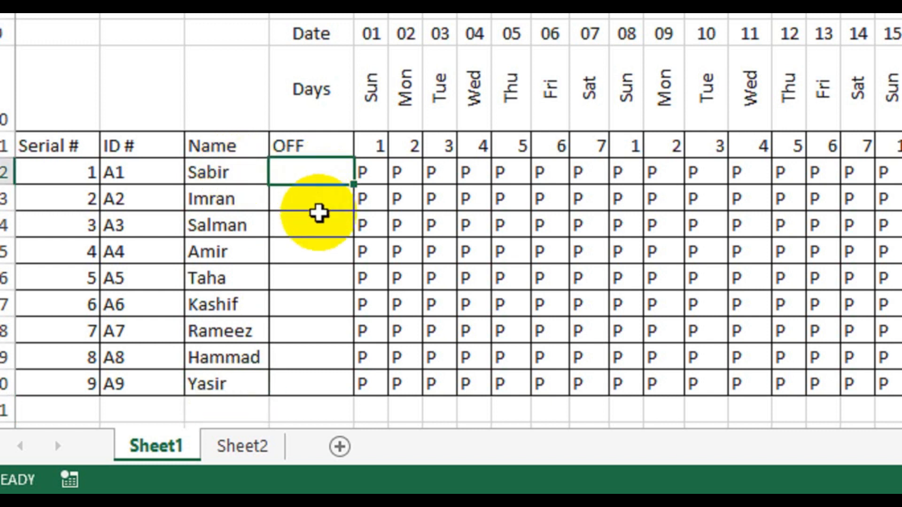
type("0")
key("Return")
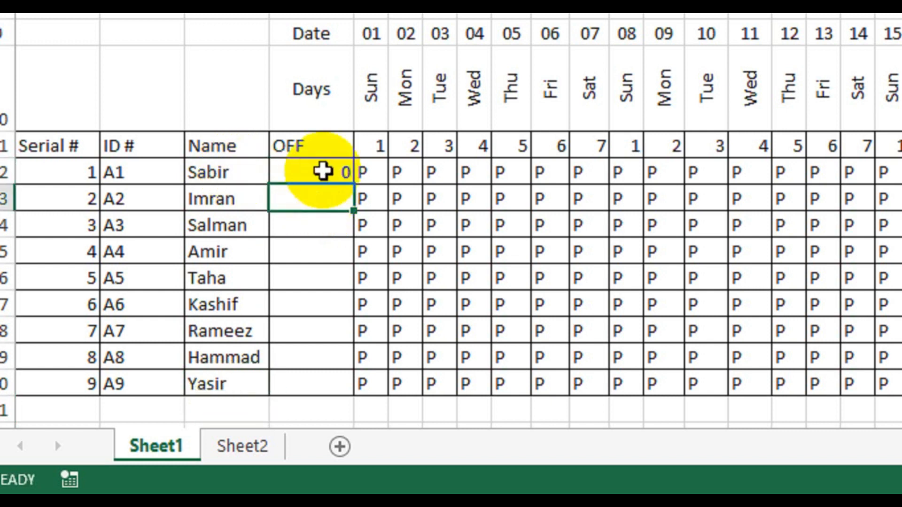
left_click(322, 172)
left_click_drag(353, 185, 343, 398)
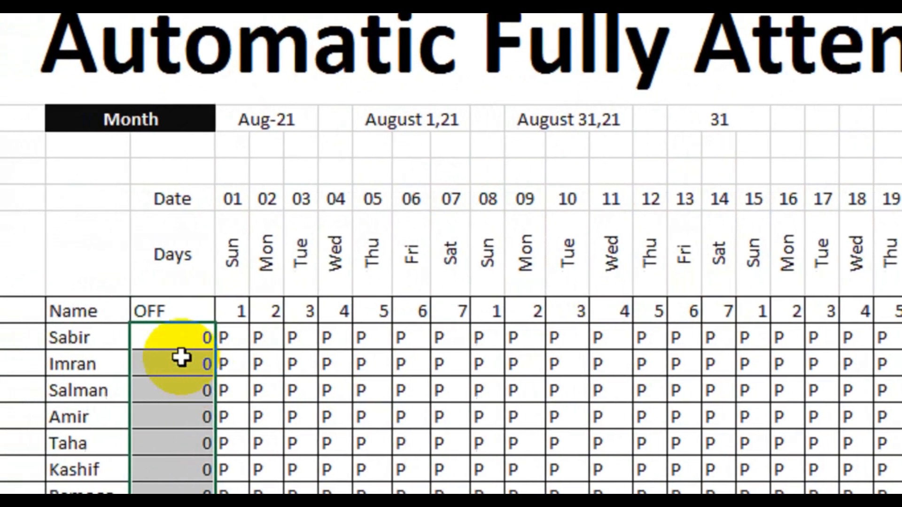
left_click(107, 388)
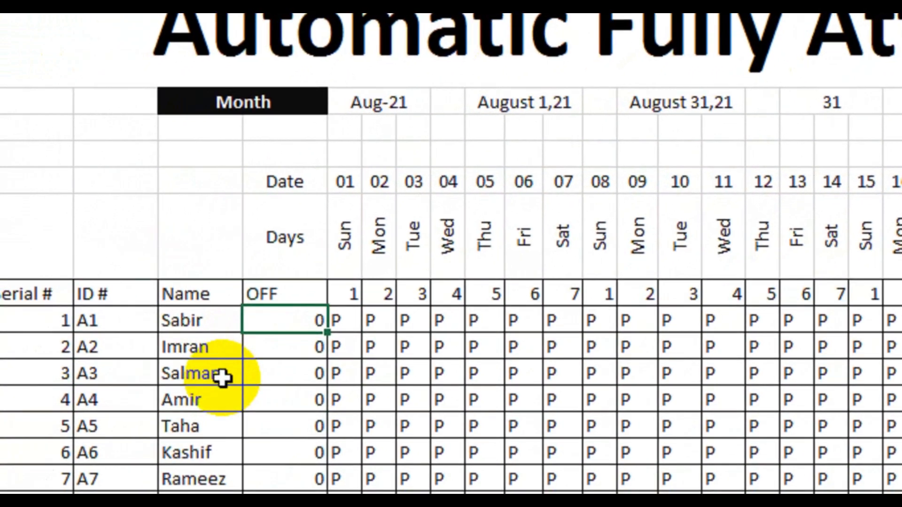
left_click(97, 393)
left_click_drag(202, 373, 355, 376)
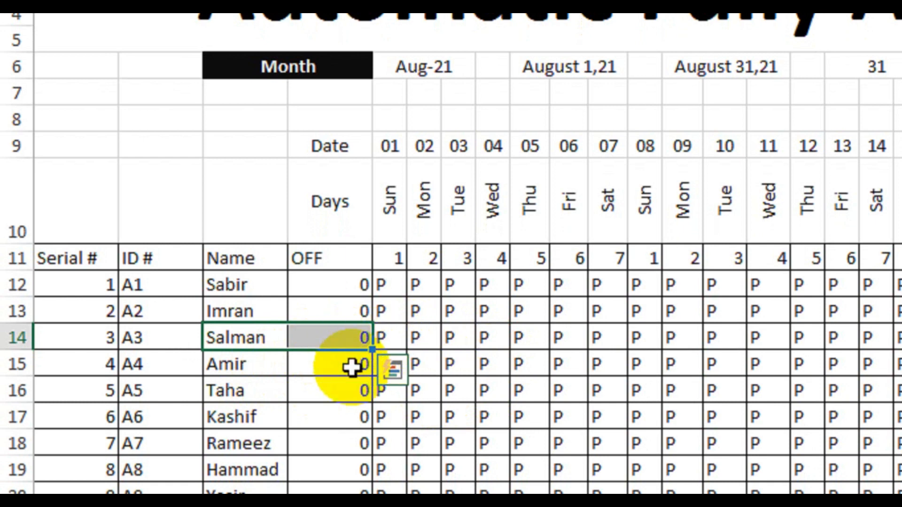
type("2")
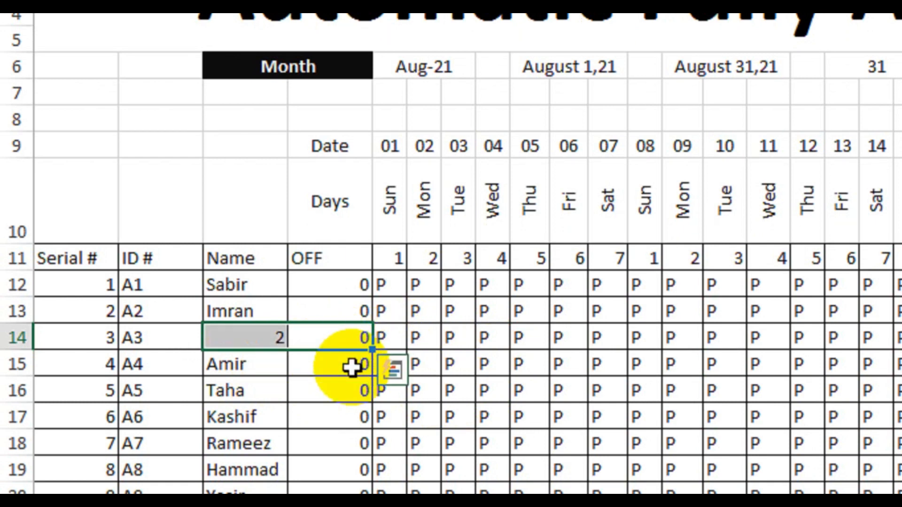
key("ctrl+q")
left_click(336, 383)
left_click(341, 341)
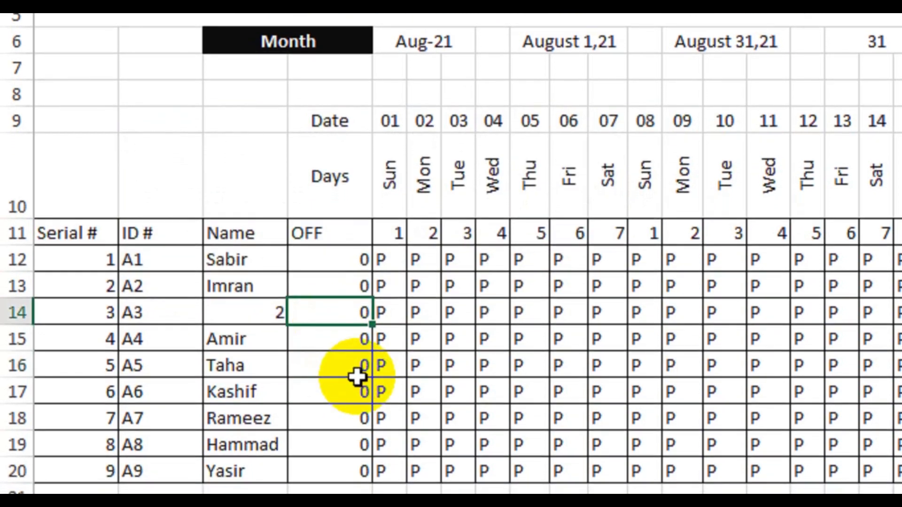
key("ctrl+z")
- Set the OFF day code for employee A3 to 2 in cell D14
left_click(331, 348)
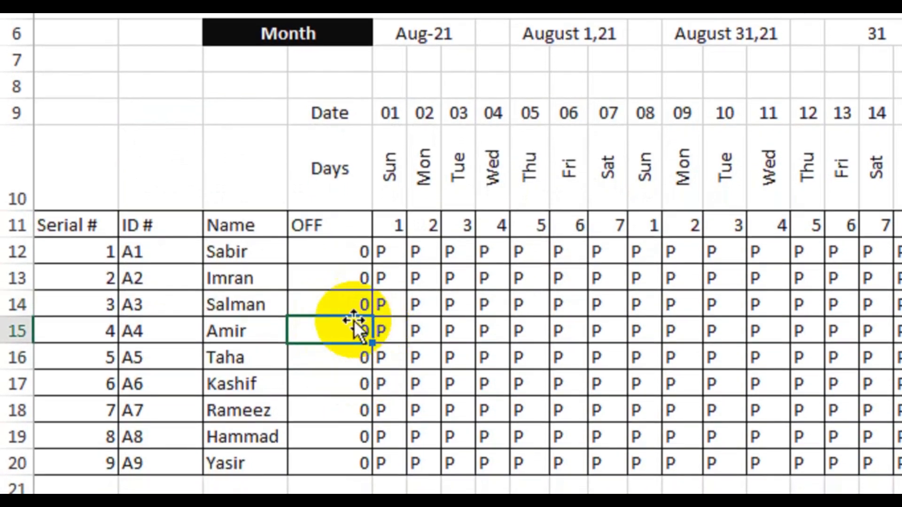
left_click(337, 300)
type("2")
key("Return")
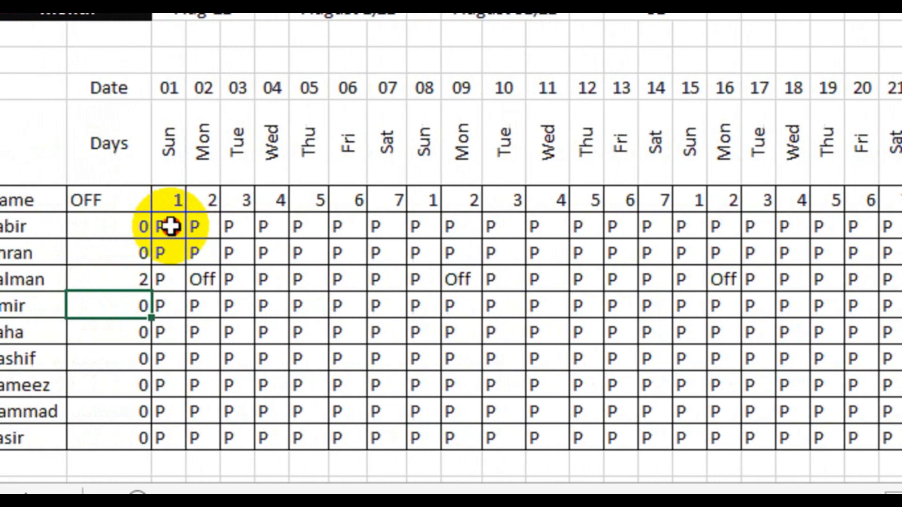
- Create an Equal To conditional formatting rule for the value Off on the attendance cells E12:AI20
left_click_drag(171, 226, 806, 397)
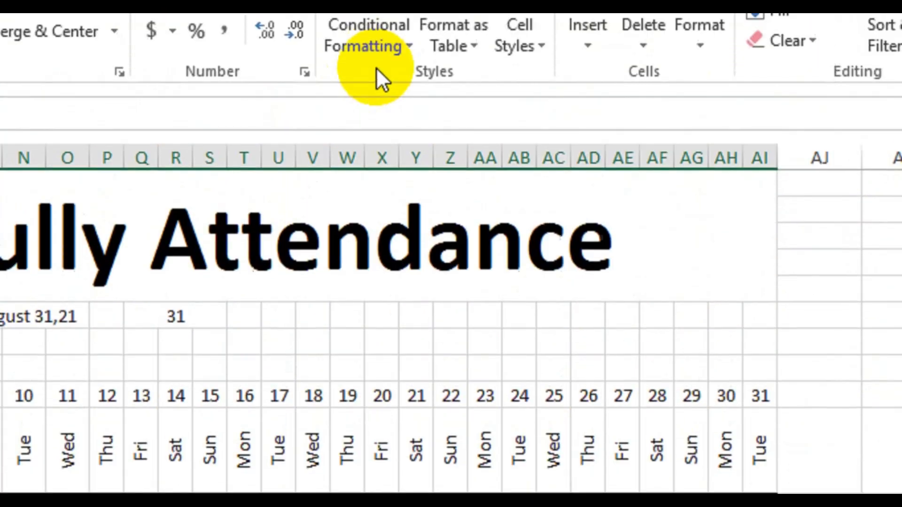
left_click(369, 92)
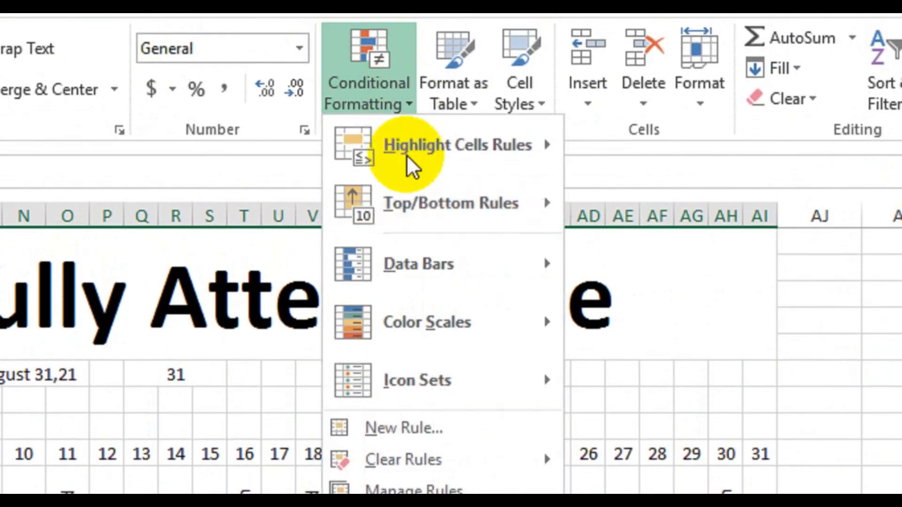
mouse_move(444, 176)
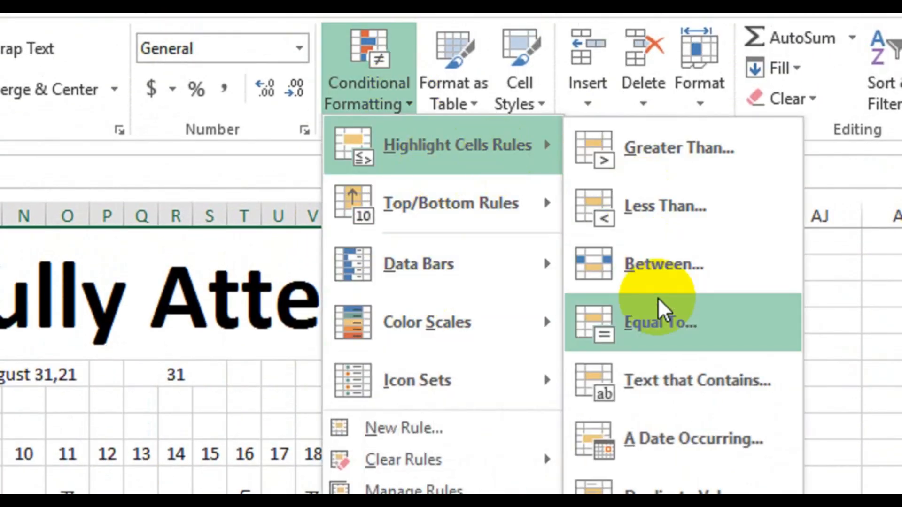
left_click(668, 326)
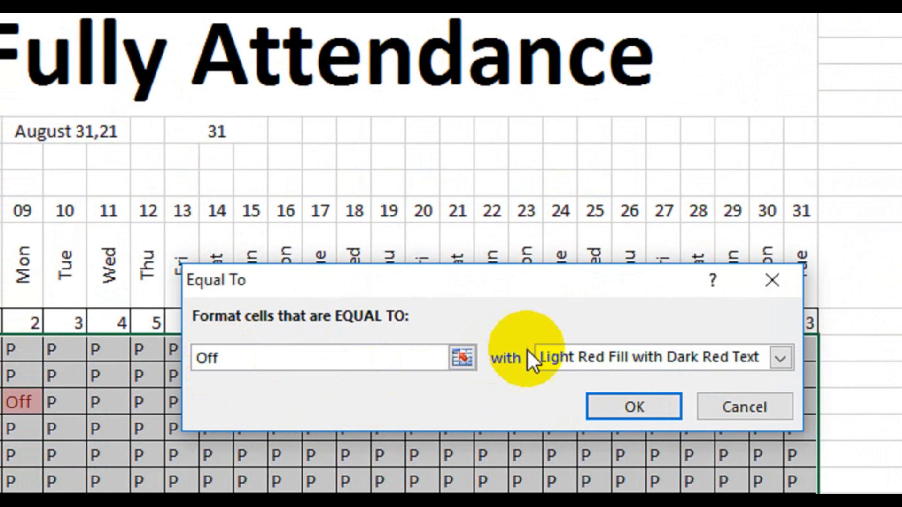
- Give the Off rule a custom format with white font and red fill, and apply it
left_click(584, 371)
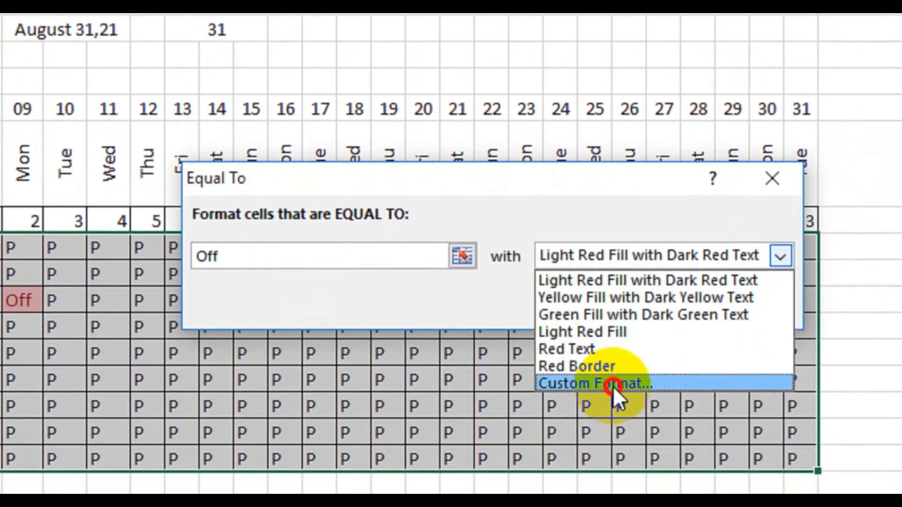
left_click(612, 386)
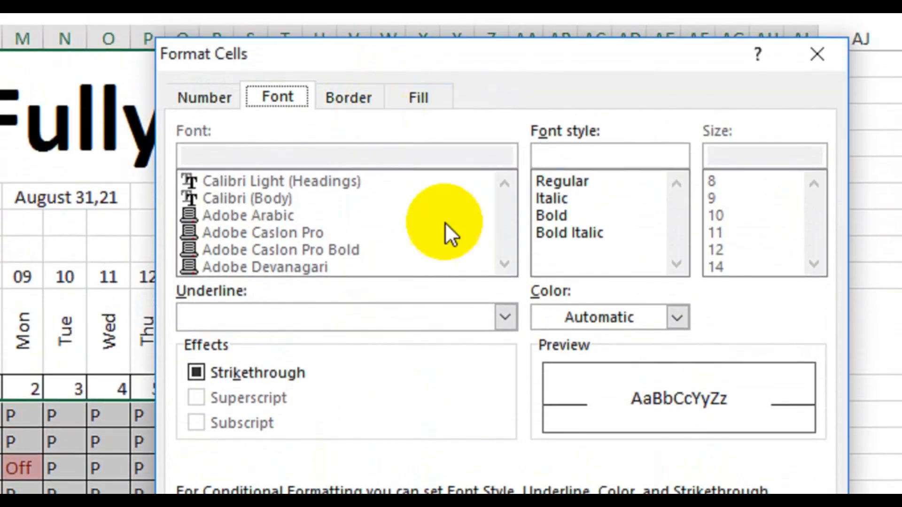
left_click(630, 312)
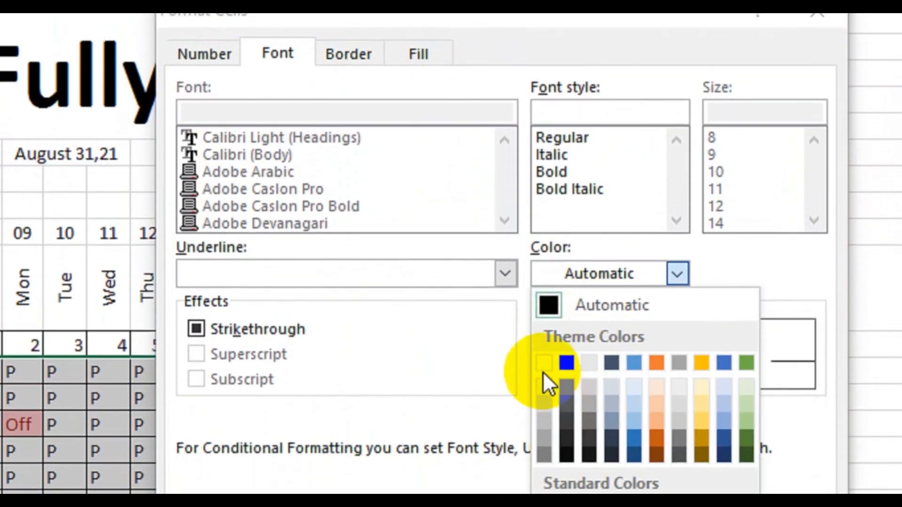
left_click(545, 363)
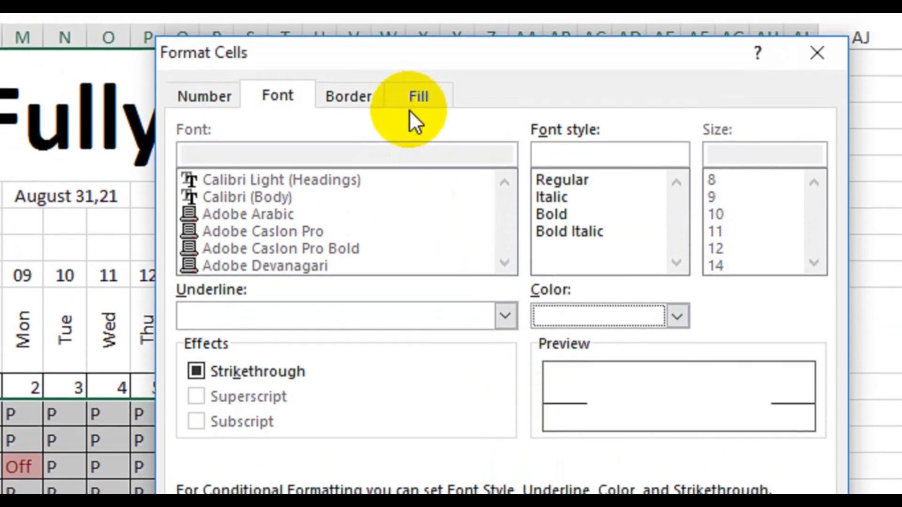
left_click(417, 56)
left_click(225, 373)
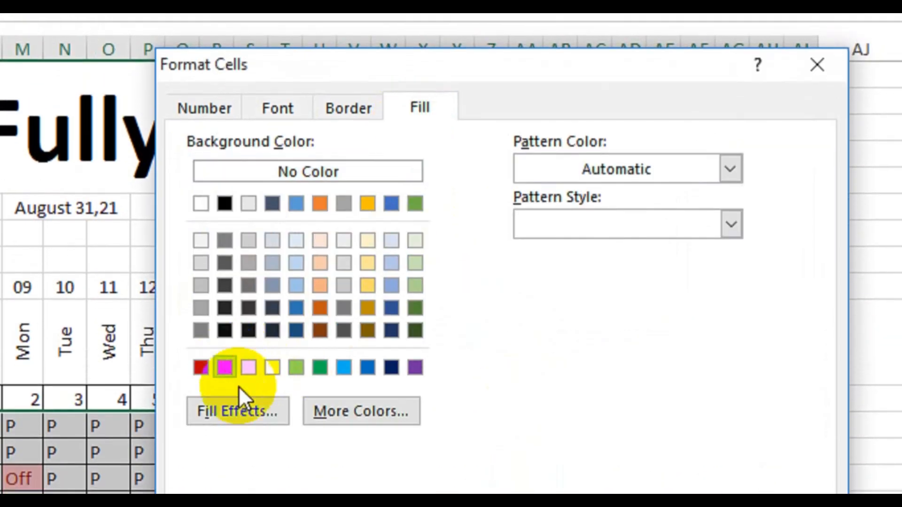
left_click(661, 427)
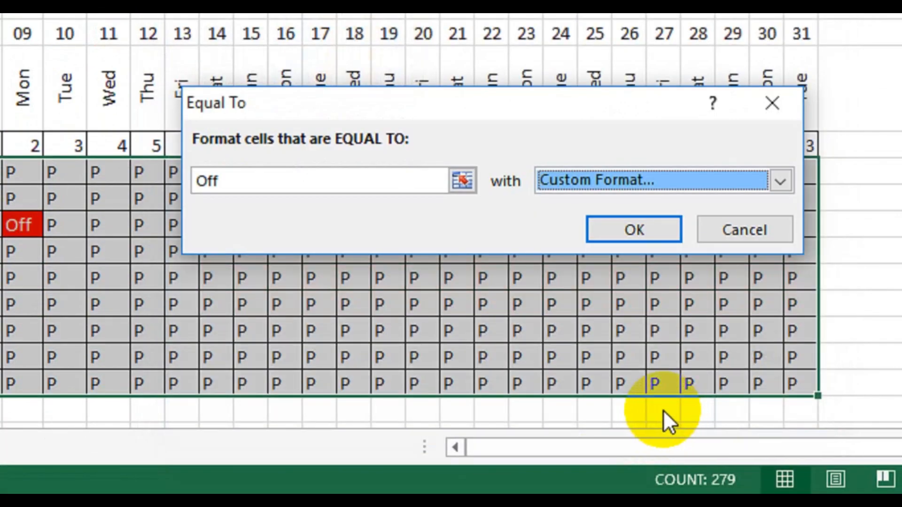
left_click(625, 227)
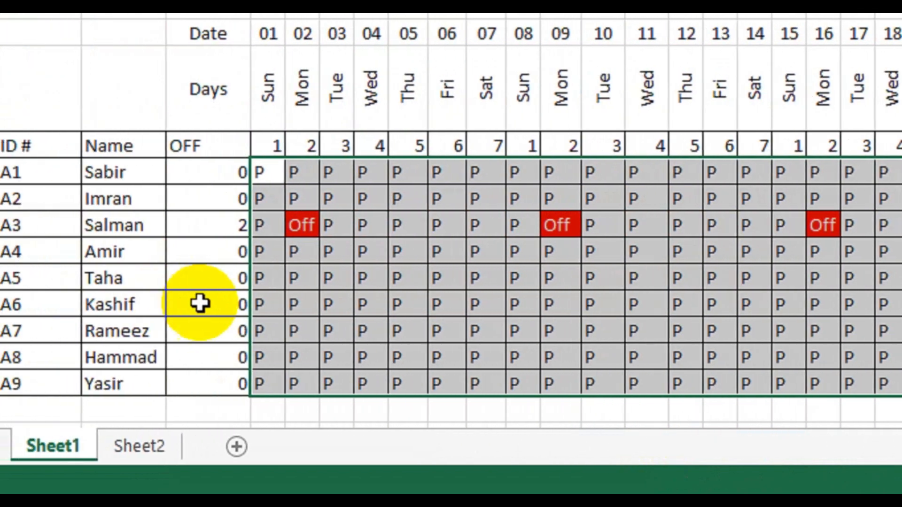
- Set the OFF day code for employee A6 to 5 in cell D17
left_click(220, 308)
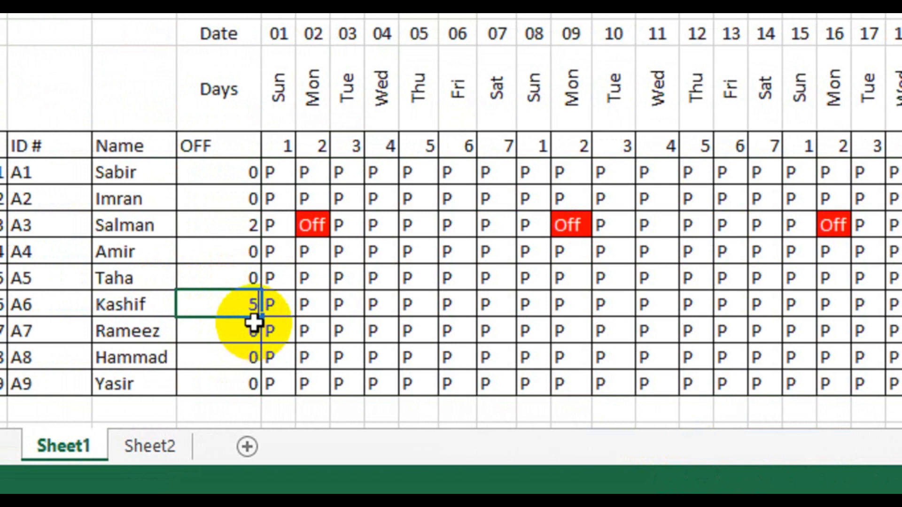
key("Return")
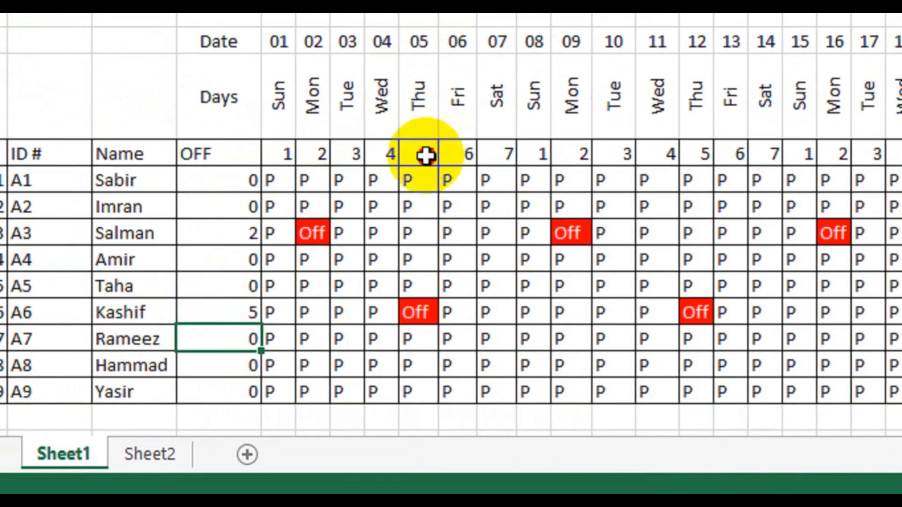
- Check the Off marks of employee A6 against the day code 5 columns and review the OFF code column
left_click_drag(426, 156, 428, 286)
left_click_drag(700, 155, 675, 312)
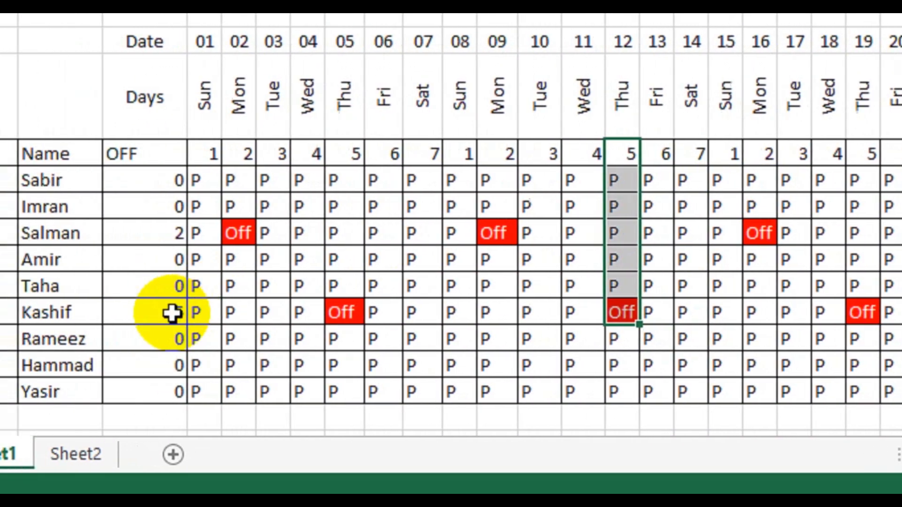
left_click_drag(164, 188, 165, 387)
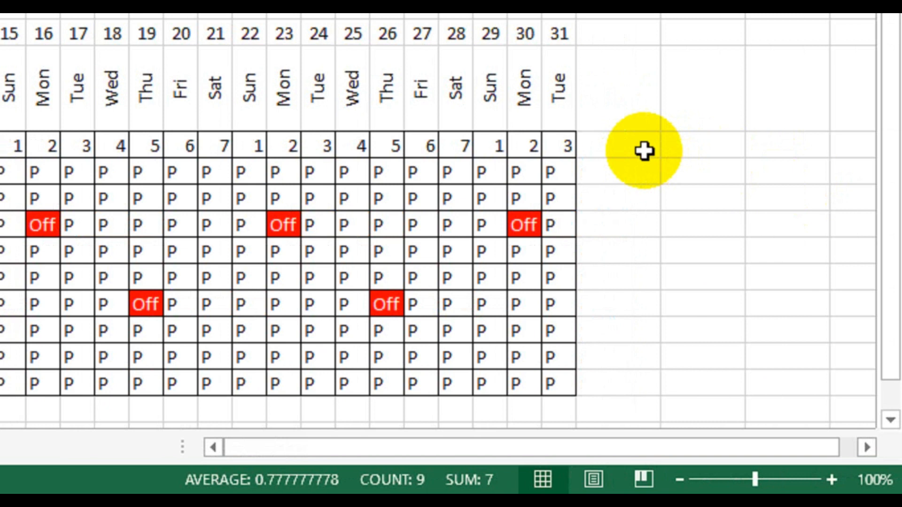
- Add the summary headers Present, Absent, OFF and Total in cells AJ11 to AM11, beside the day 31 column
left_click(734, 150)
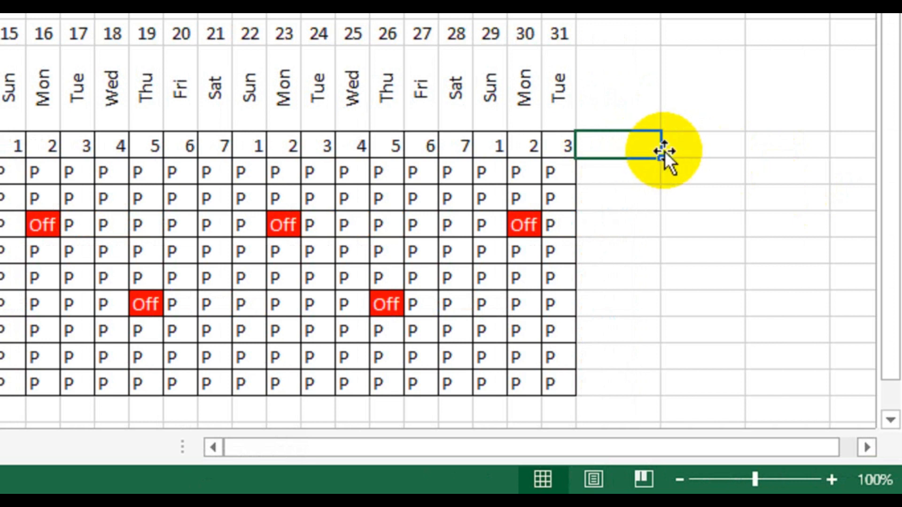
type("Present")
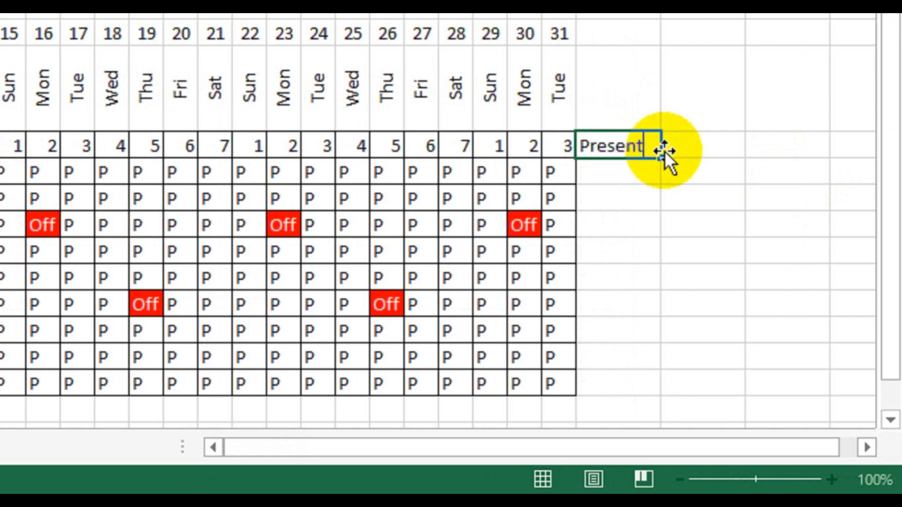
key("Tab")
type("Abs")
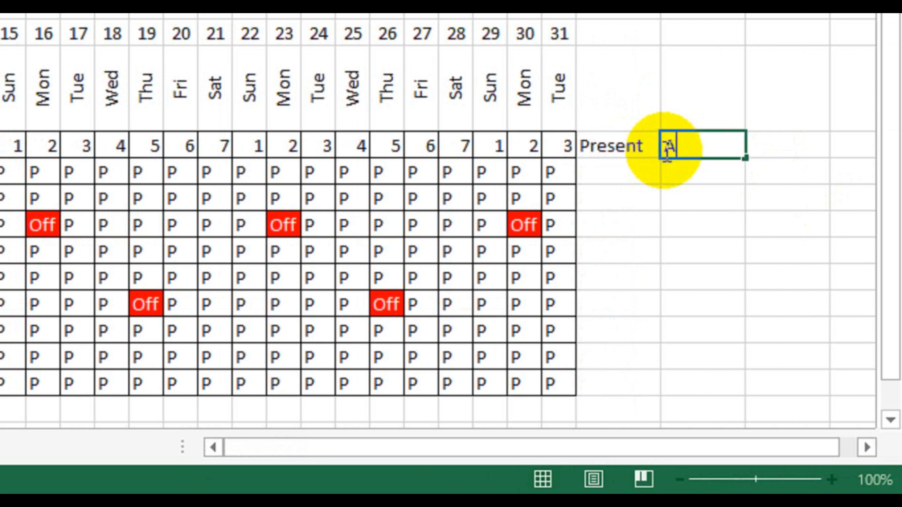
key("Tab")
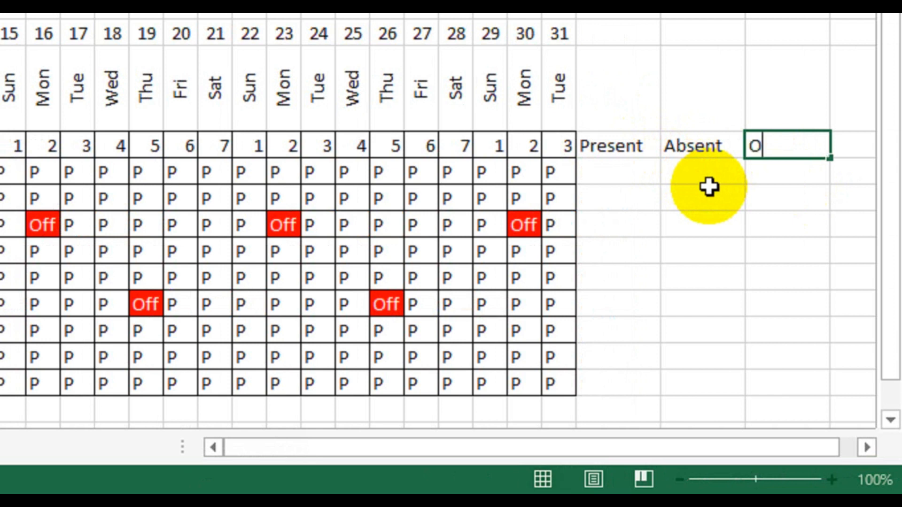
key("Tab")
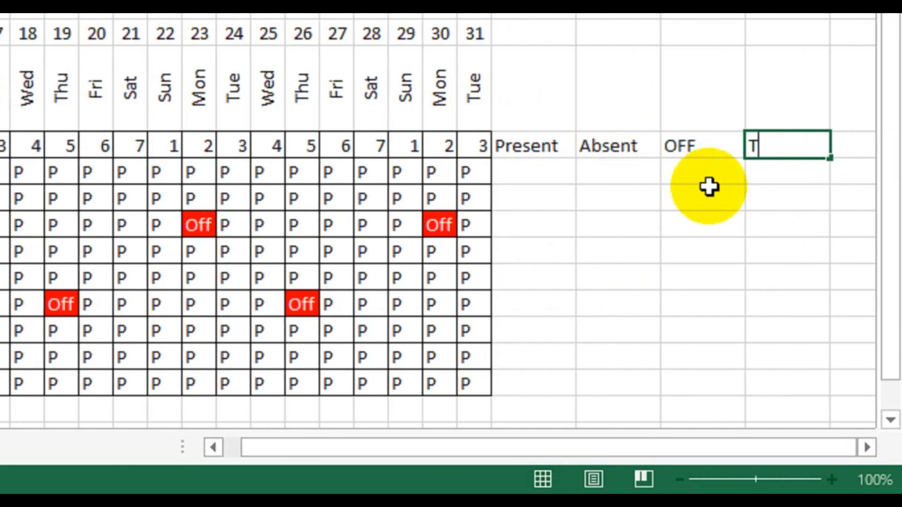
key("Return")
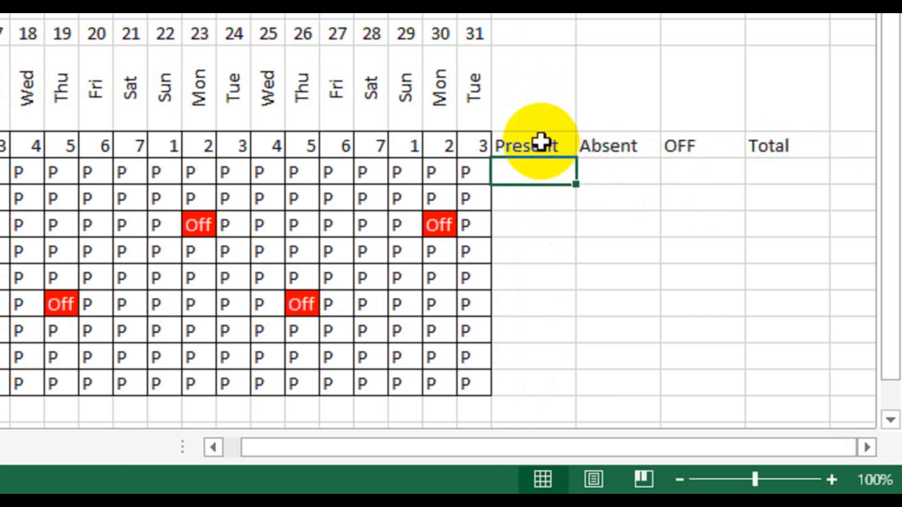
- Make the four summary headers bold and apply borders to all cells of the summary block AJ11:AM20
left_click_drag(540, 141, 770, 148)
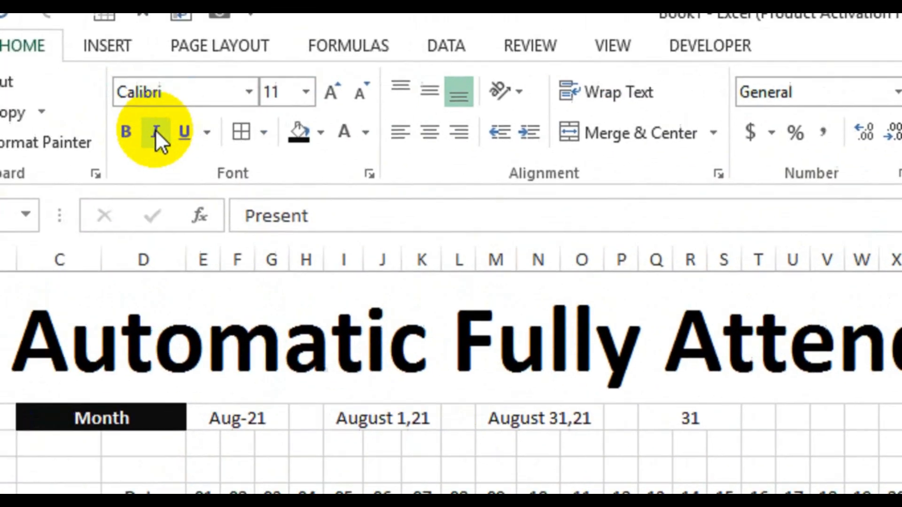
left_click(196, 133)
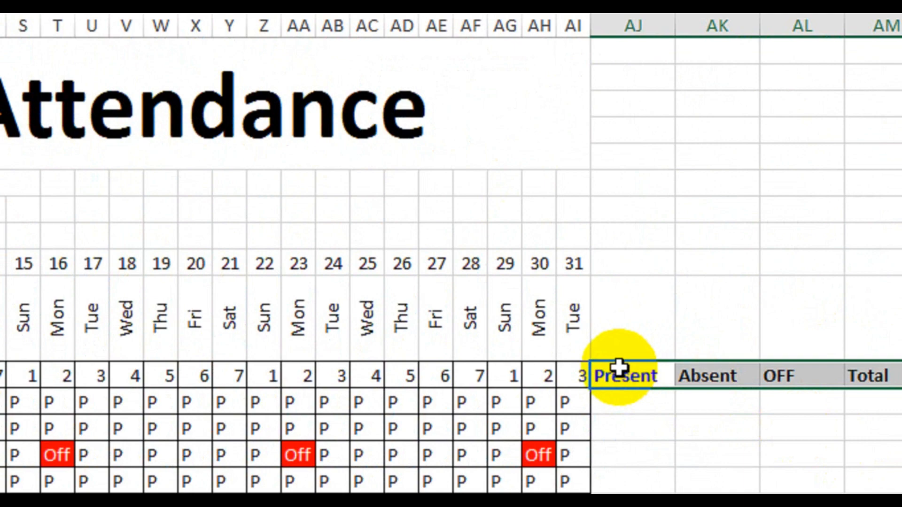
left_click_drag(663, 385, 901, 506)
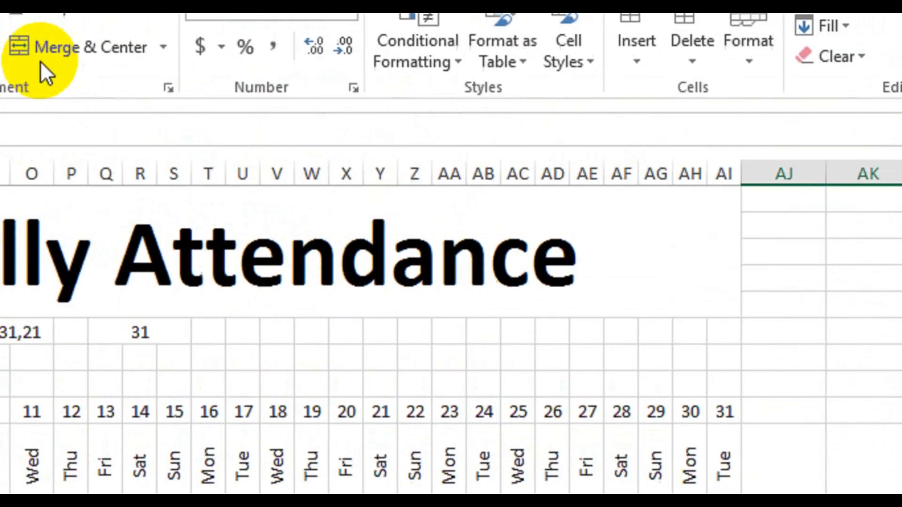
left_click(190, 113)
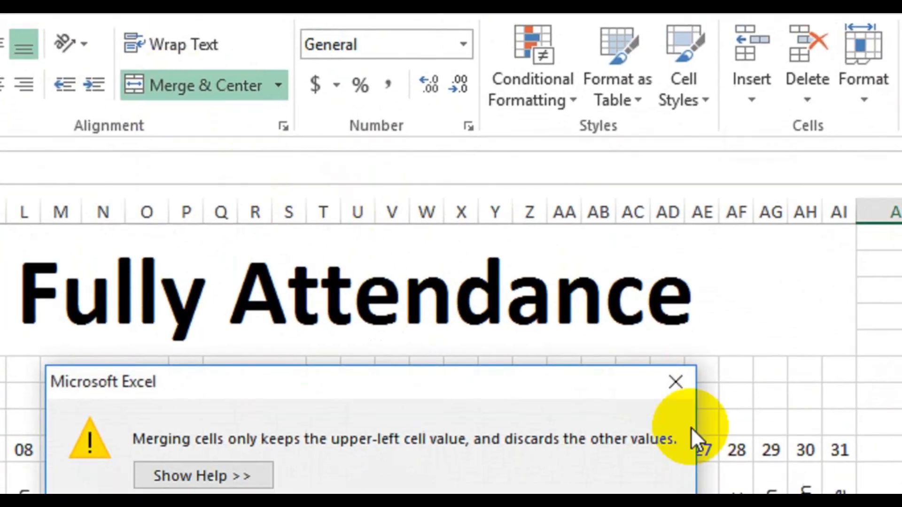
left_click(676, 383)
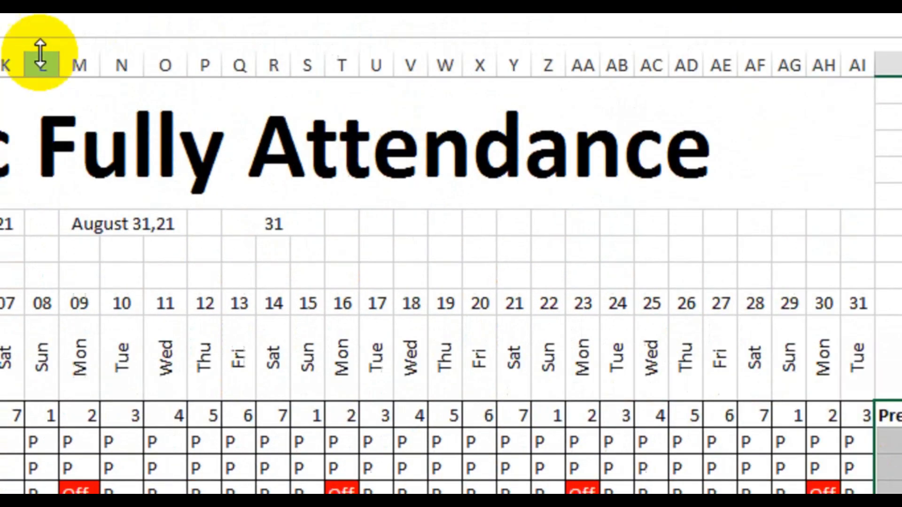
left_click(128, 90)
- Unmerge the sheet title and merge and center it again across the wider table, through column AM
left_click_drag(781, 172, 757, 134)
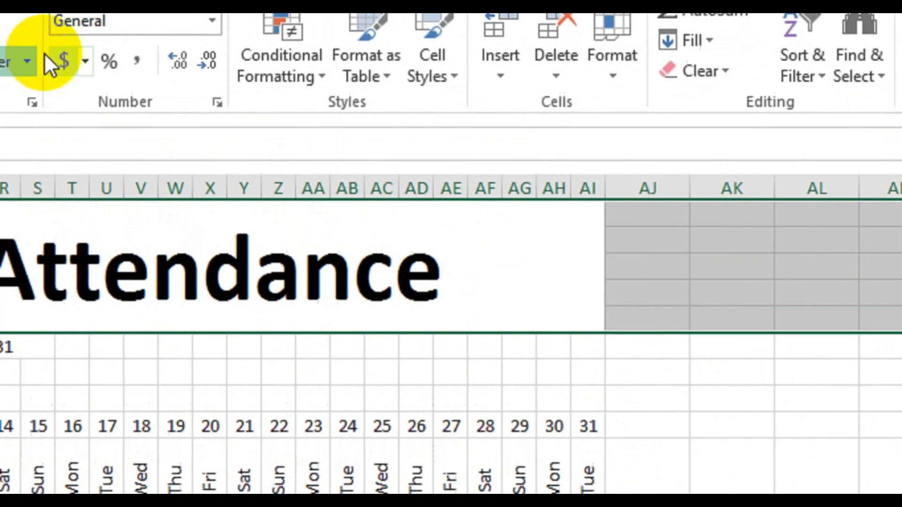
left_click(132, 124)
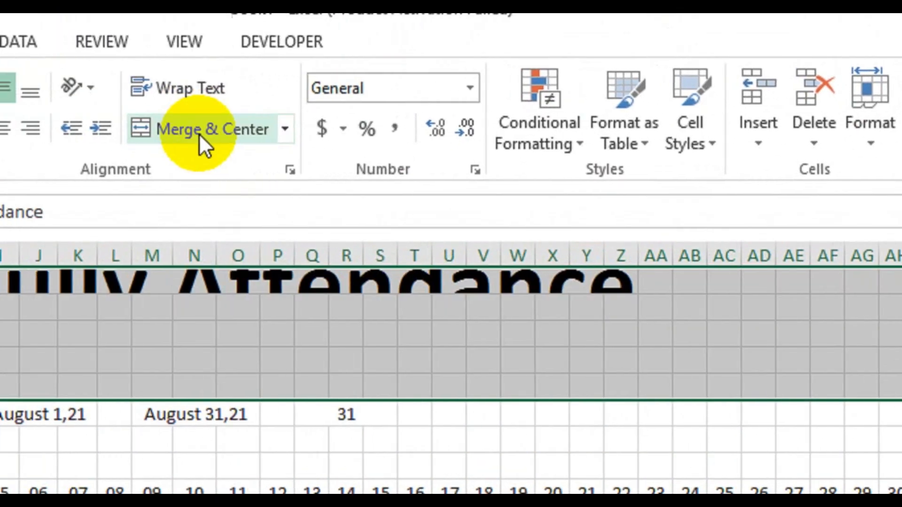
left_click(222, 134)
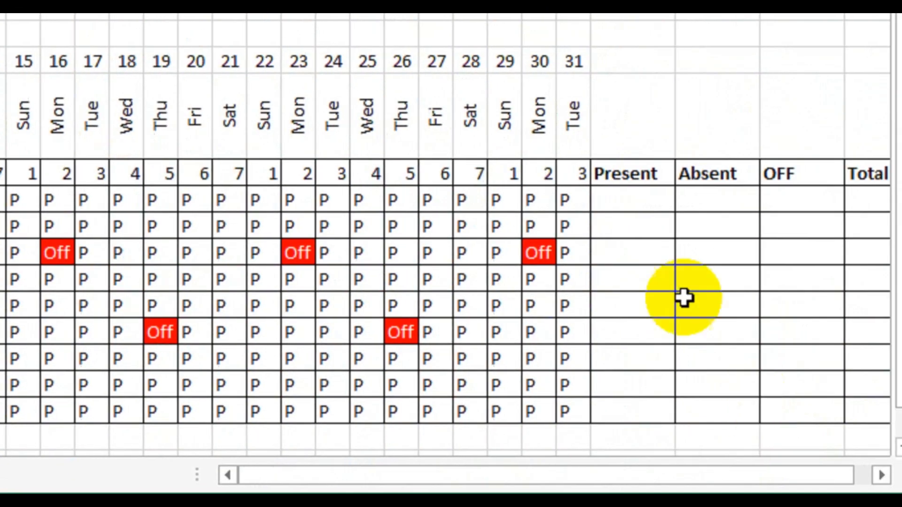
- Enter =COUNTIF(E12:AI12,"P") in cell AJ12 under Present and fill it down through AJ20
left_click(630, 200)
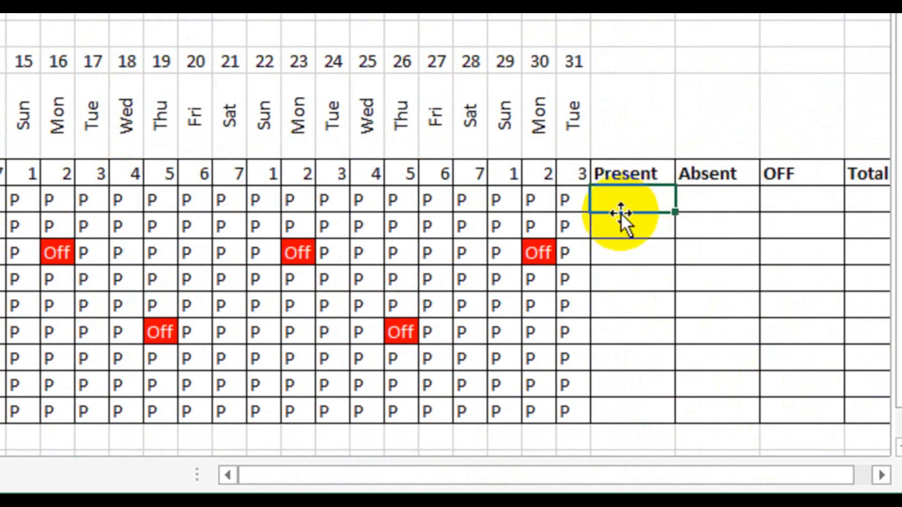
type("=count")
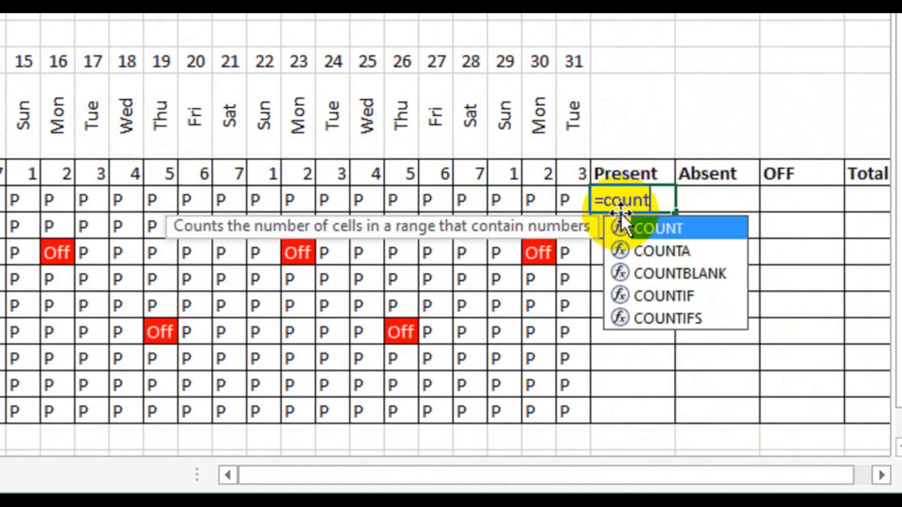
key("Down")
key("Down")
key("Down")
key("Tab")
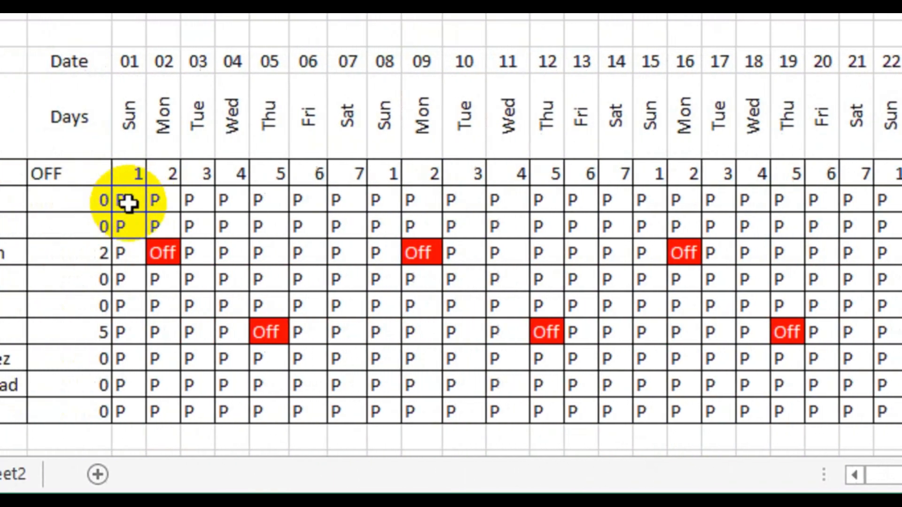
left_click_drag(129, 202, 900, 202)
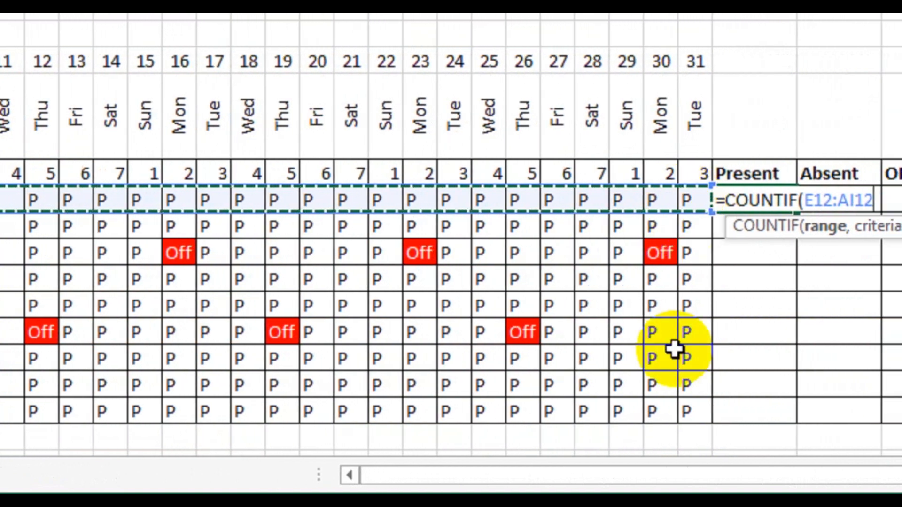
type(",\"P")
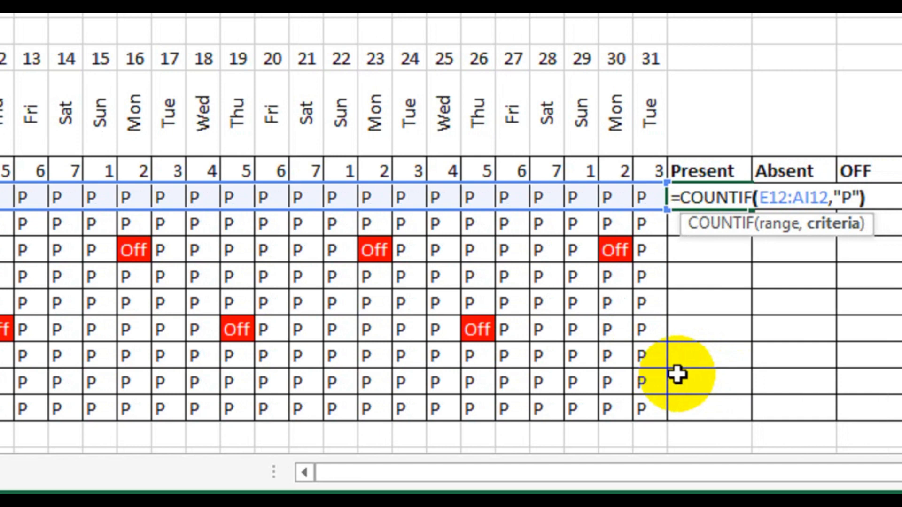
key("Return")
left_click(740, 200)
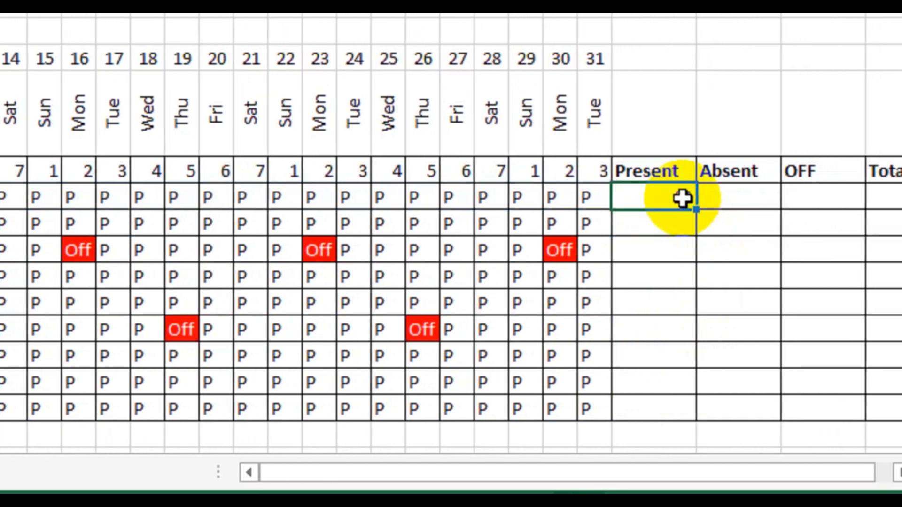
left_click_drag(752, 209, 741, 416)
left_click_drag(670, 401, 673, 403)
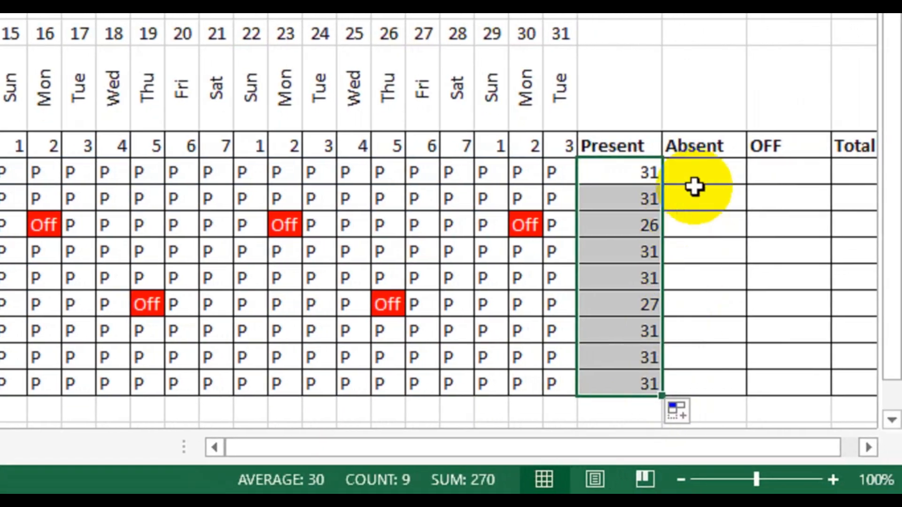
- Enter =COUNTIF(E12:AI12,"A") in cell AK12 under Absent and fill it down through AK20
left_click(714, 182)
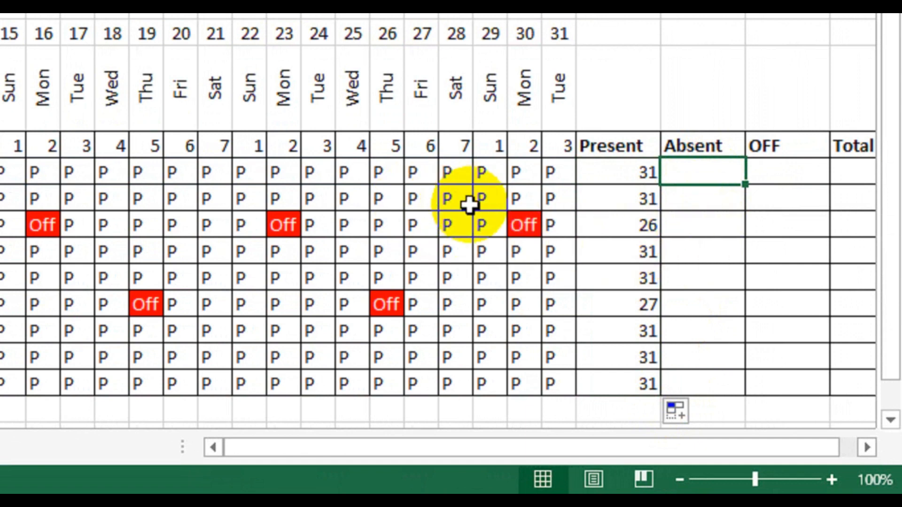
type("=coun")
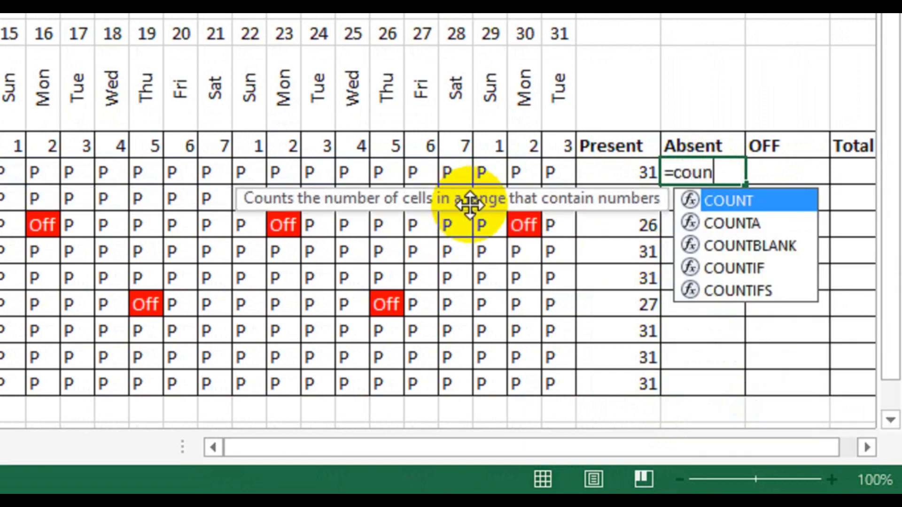
type("t")
key("Down")
key("Down")
key("Down")
key("Tab")
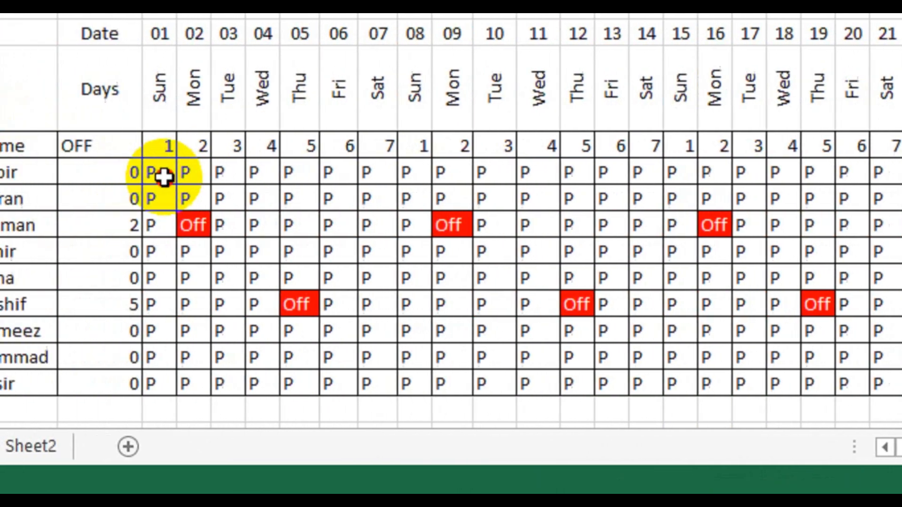
left_click_drag(165, 175, 901, 178)
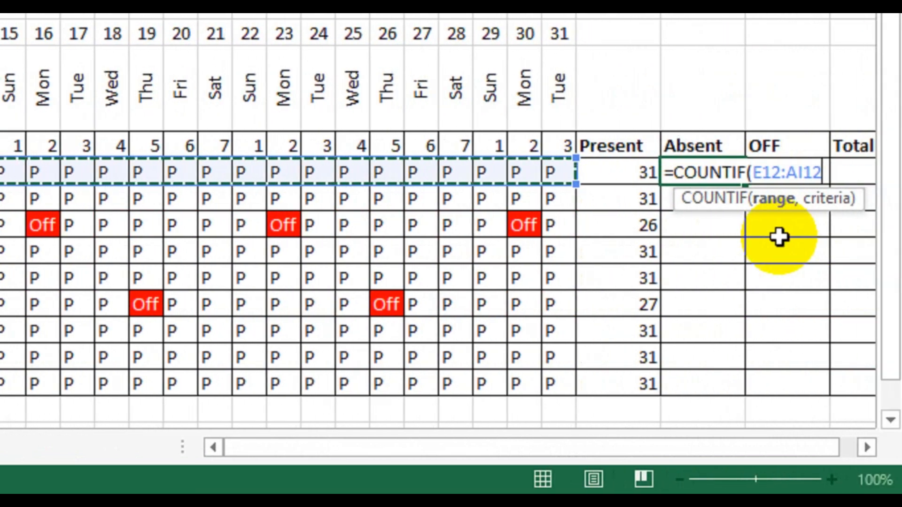
type(",\"A")
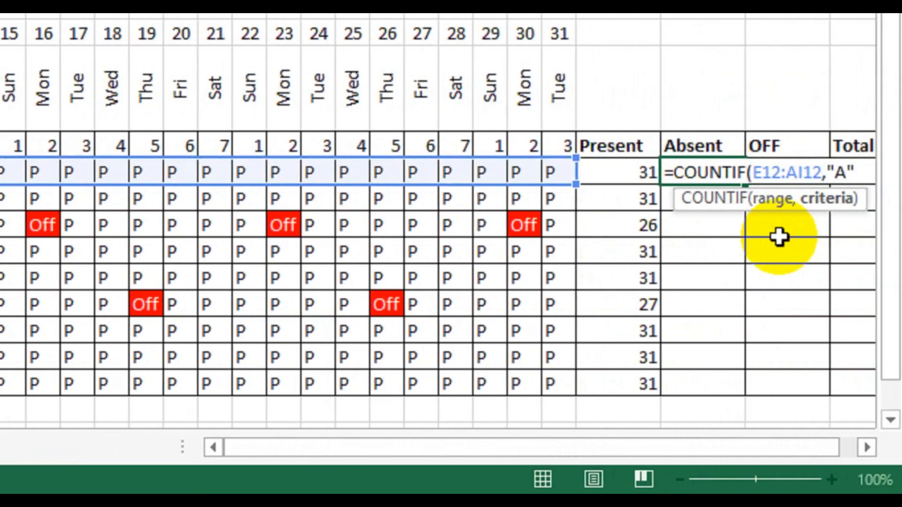
key("Return")
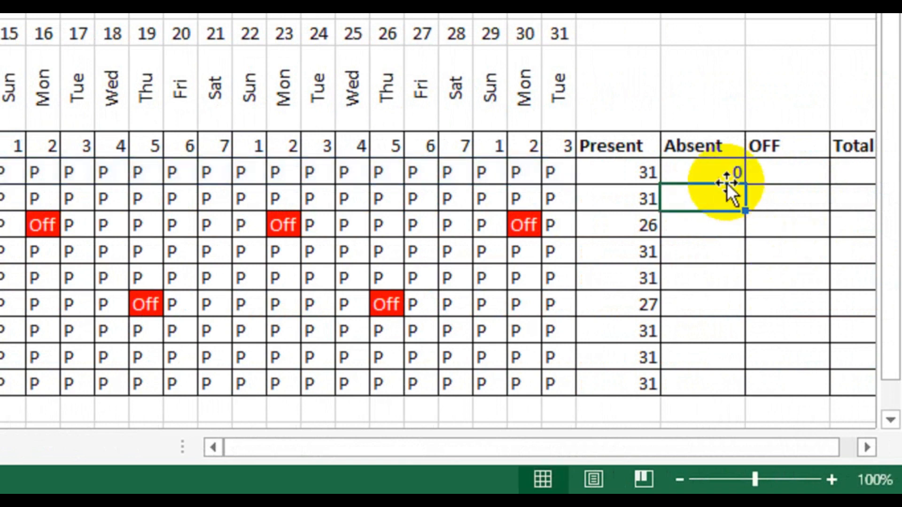
left_click(739, 176)
left_click_drag(746, 184, 721, 390)
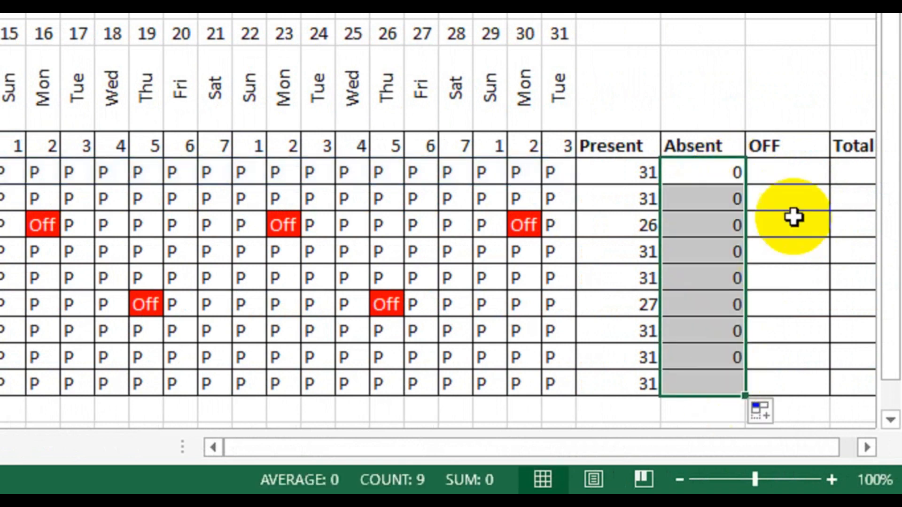
- Enter =COUNTIF(E12:AI12,"Off") in cell AL12 under OFF and fill it down through AL20
left_click(795, 176)
type("=coun")
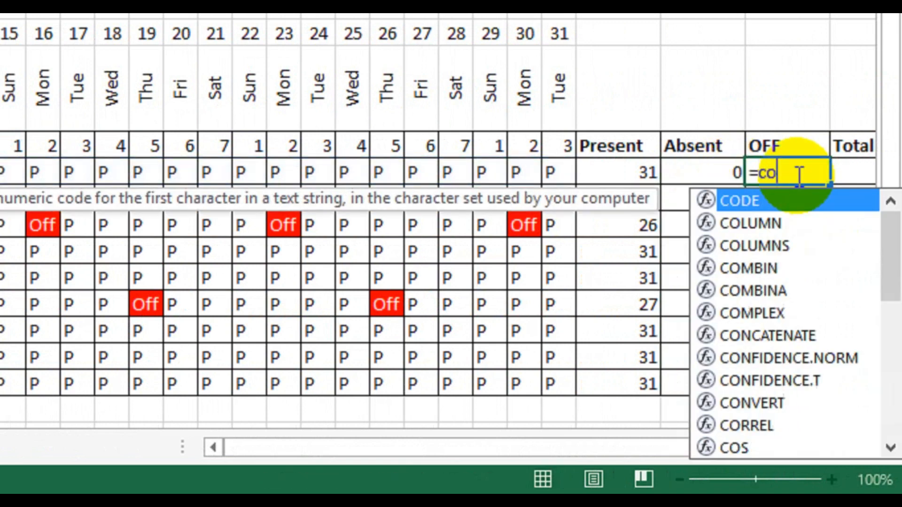
key("Down")
key("Down")
key("Down")
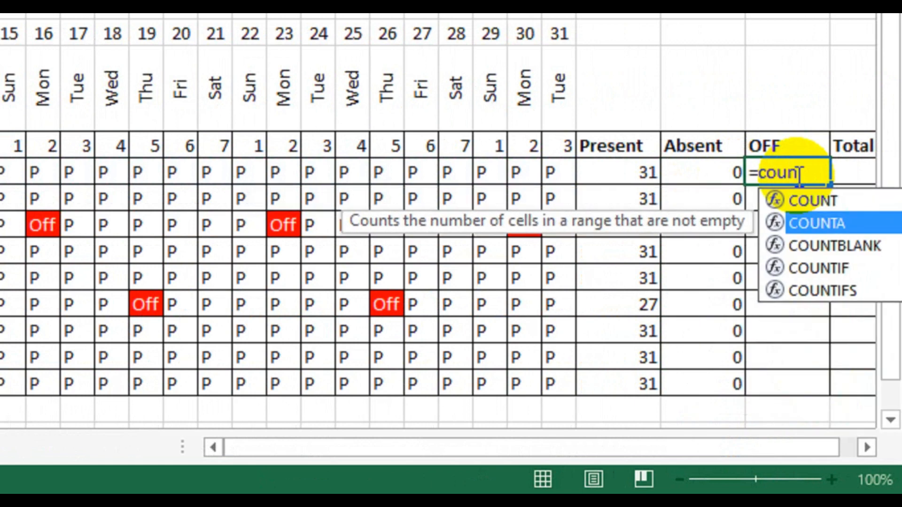
key("Tab")
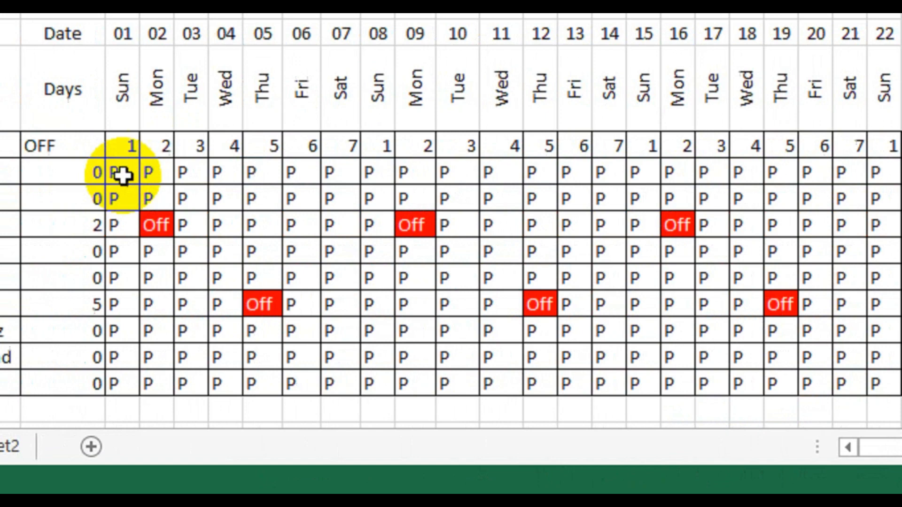
left_click_drag(123, 175, 752, 182)
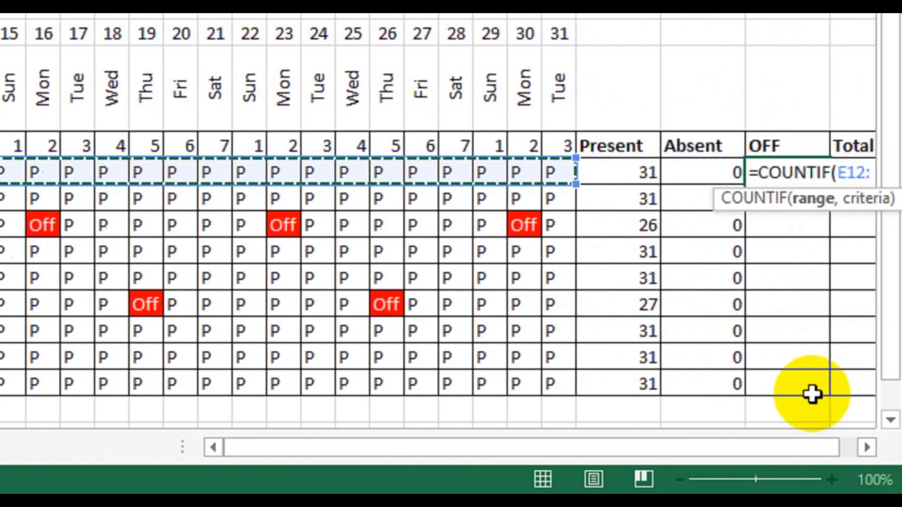
left_click(866, 447)
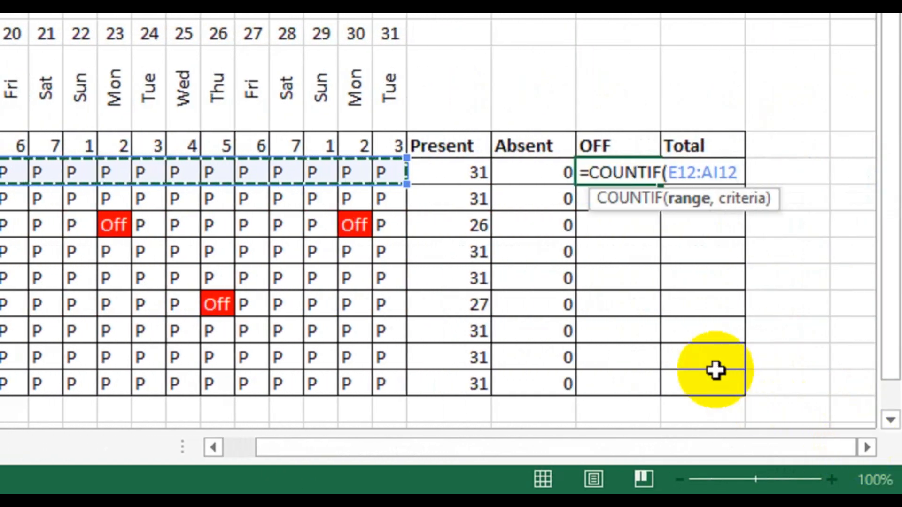
type(",\"Off")
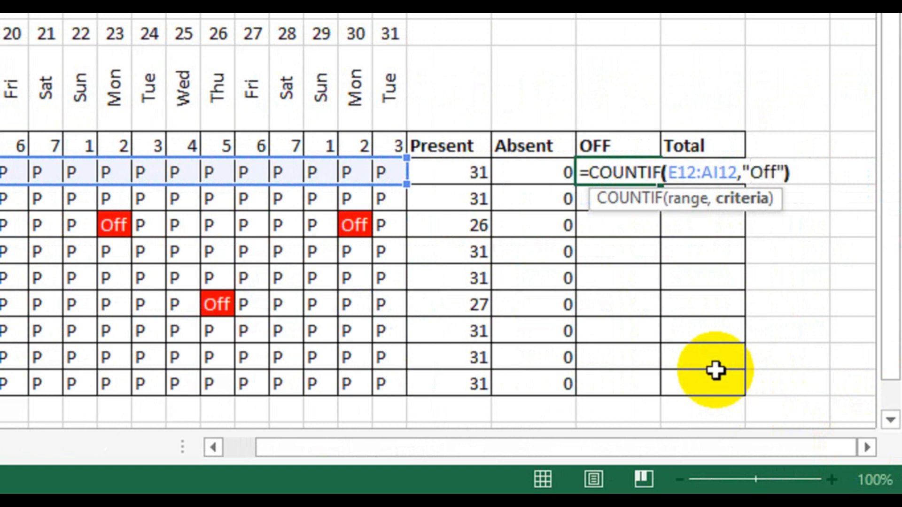
key("Return")
left_click(628, 173)
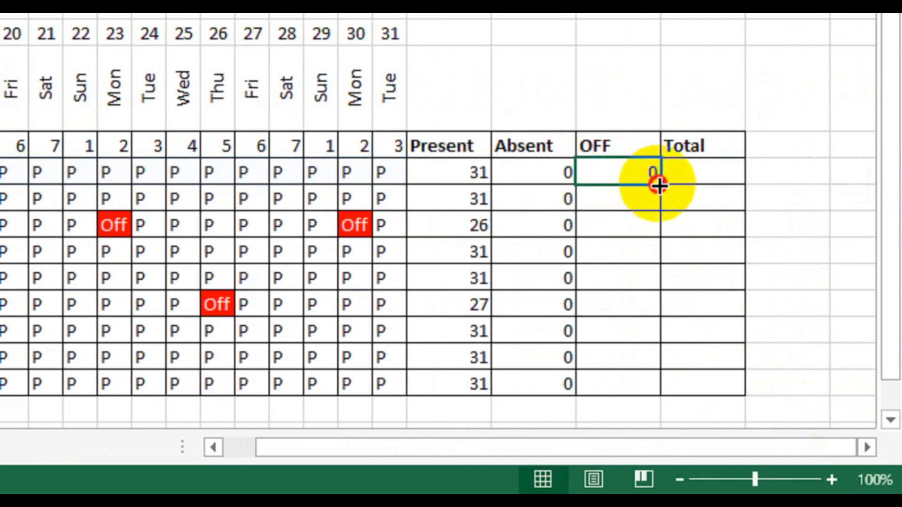
left_click_drag(659, 185, 640, 393)
- Enter =SUM(AJ12:AL12) in cell AM12 under Total and fill it down through AM20
left_click(717, 177)
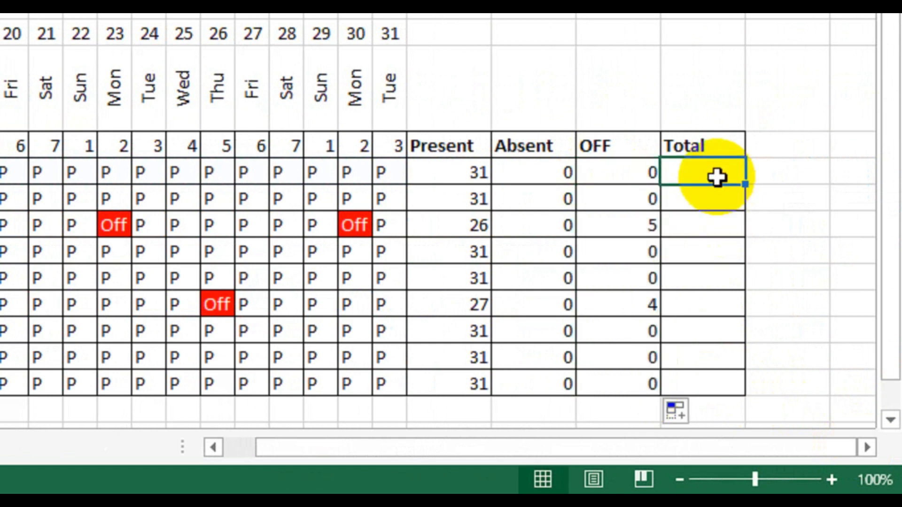
type("=sum")
key("Tab")
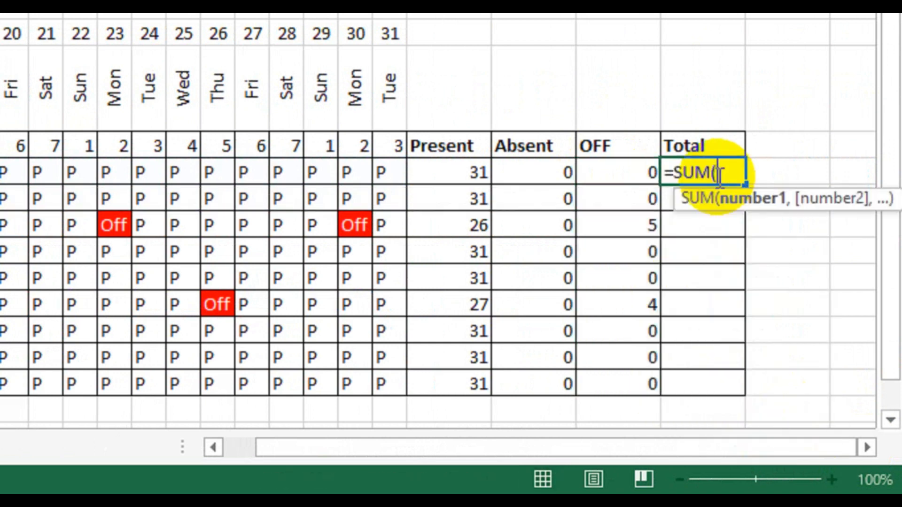
left_click_drag(455, 172, 612, 173)
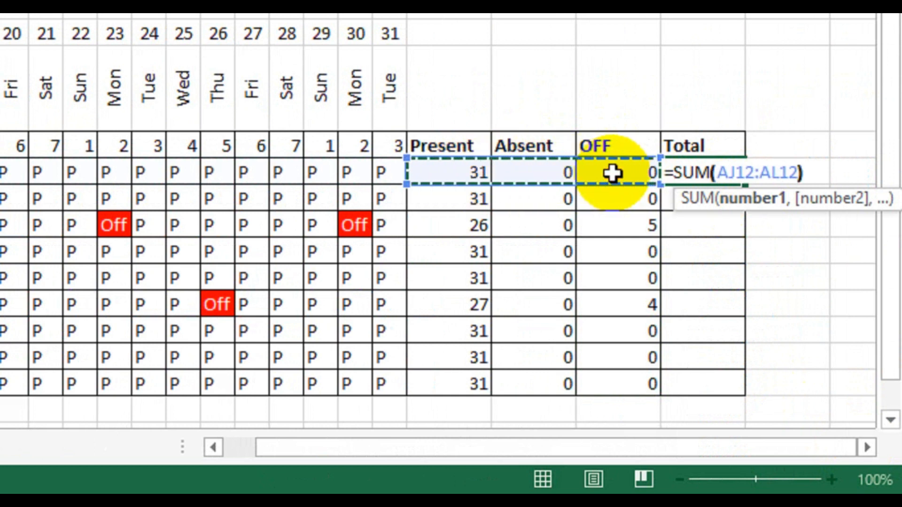
type(")")
key("Return")
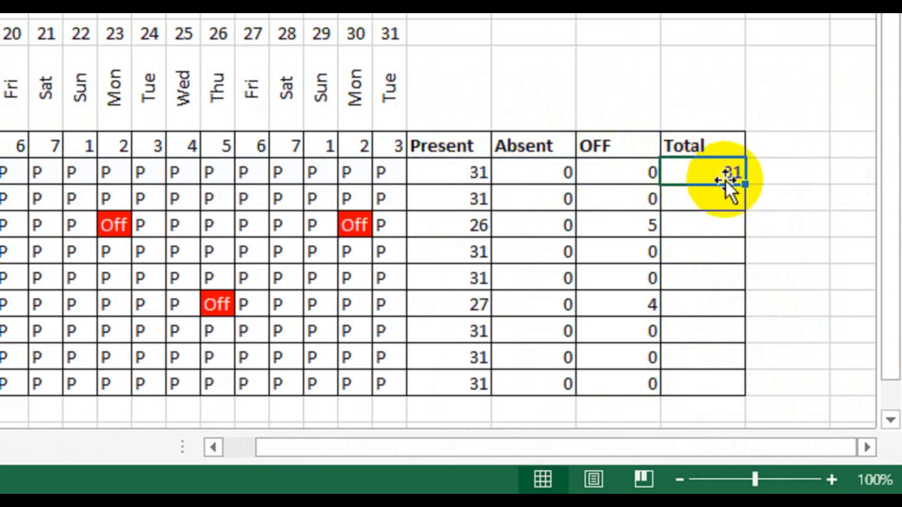
left_click(725, 178)
left_click_drag(745, 186, 746, 393)
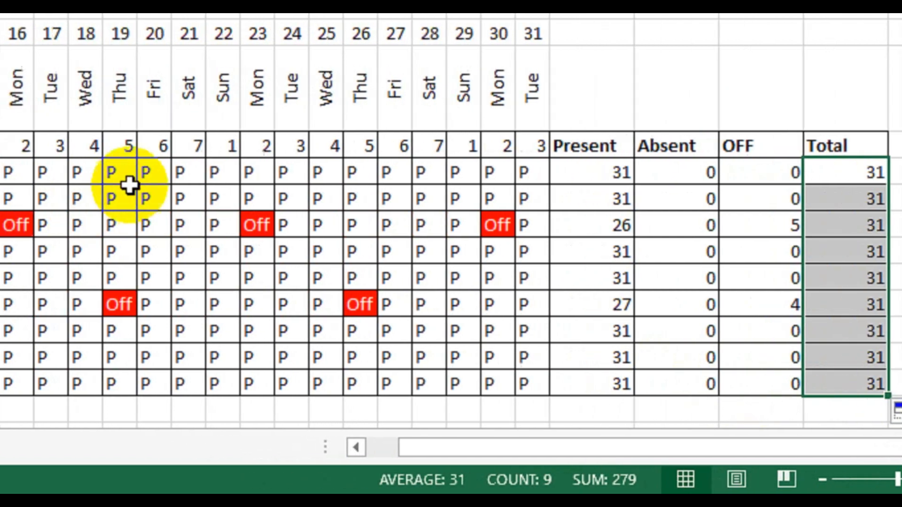
- Mark the first employee as A on the 19th and check that row's Present, Absent and OFF counts
left_click(193, 176)
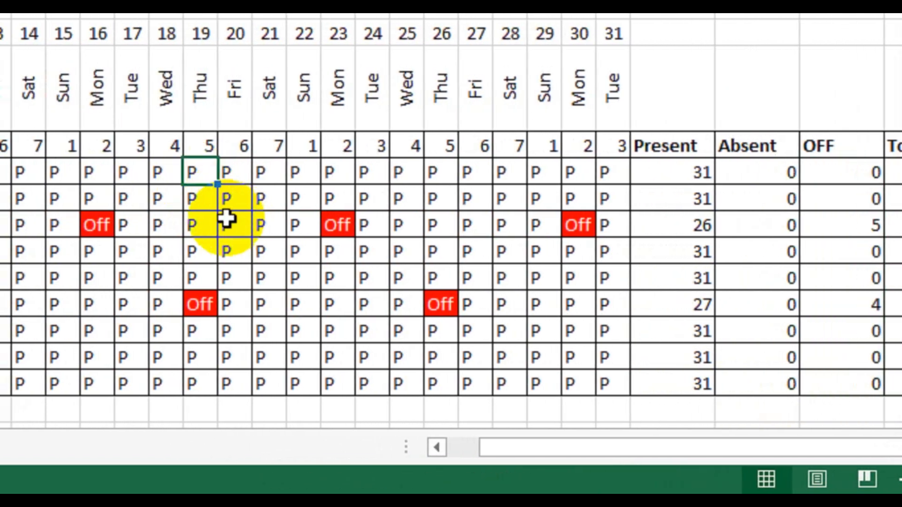
type("A")
key("Return")
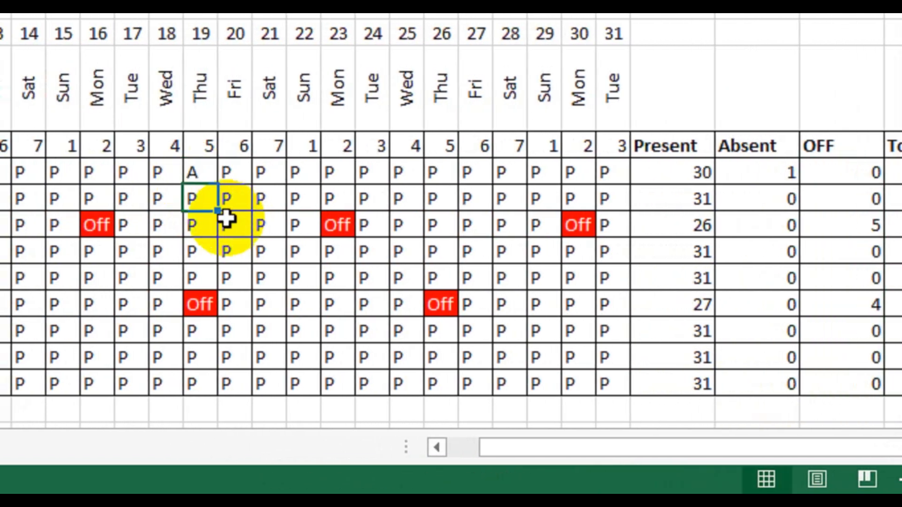
left_click(752, 174)
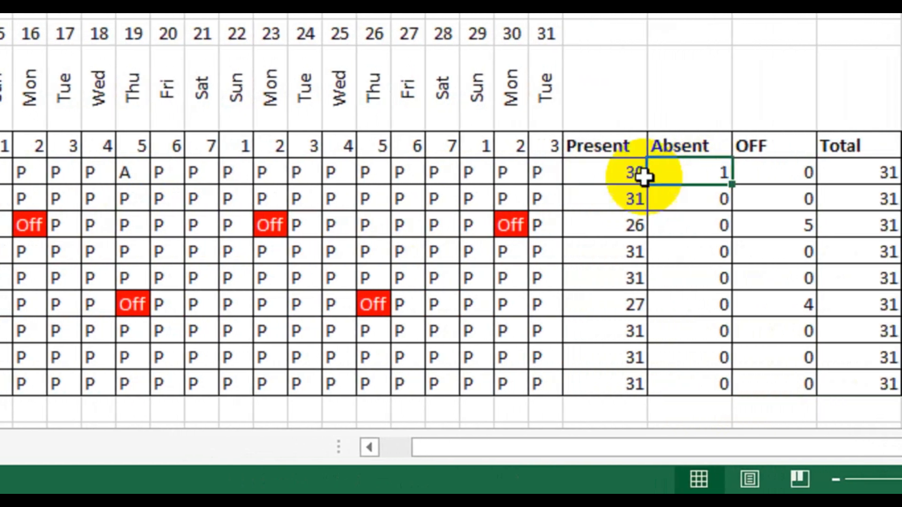
left_click(616, 176)
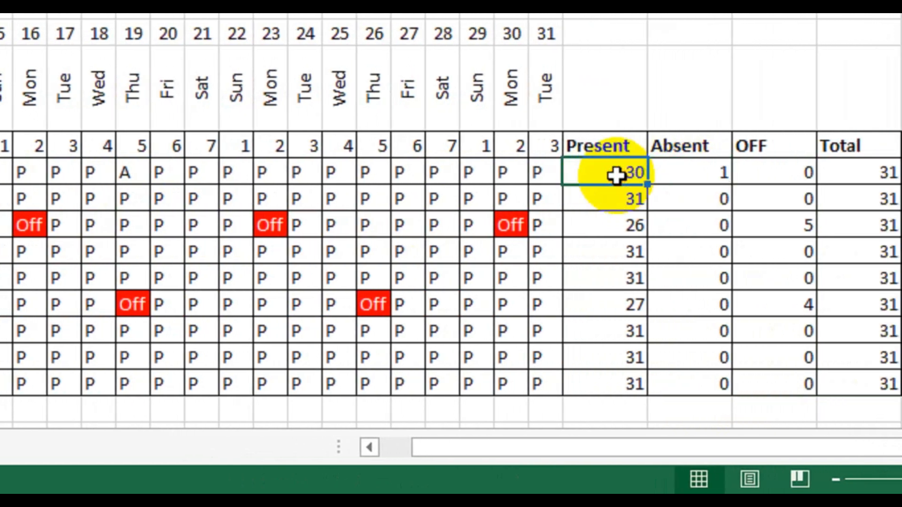
left_click(688, 172)
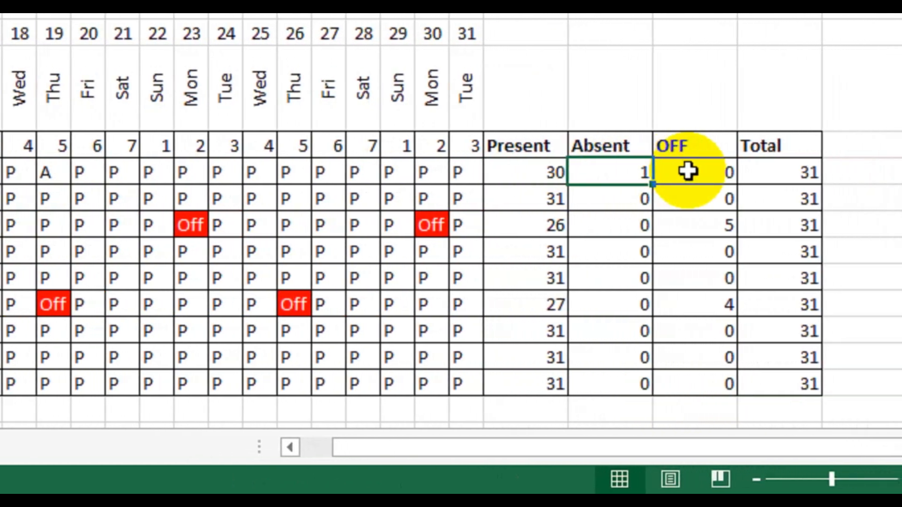
left_click(700, 171)
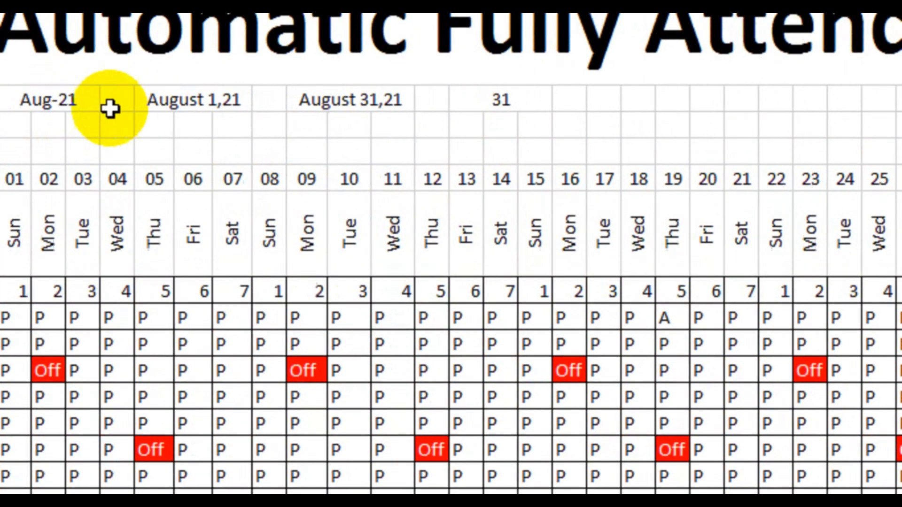
- Switch the month to Mar-21 and on to Apr-21, checking the summary columns and the employees' OFF day numbers
left_click(165, 126)
left_click(205, 132)
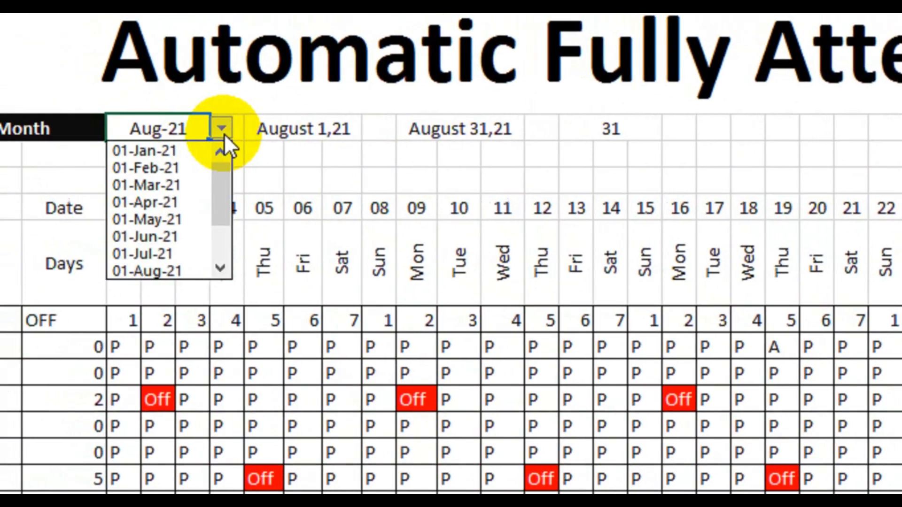
left_click(188, 181)
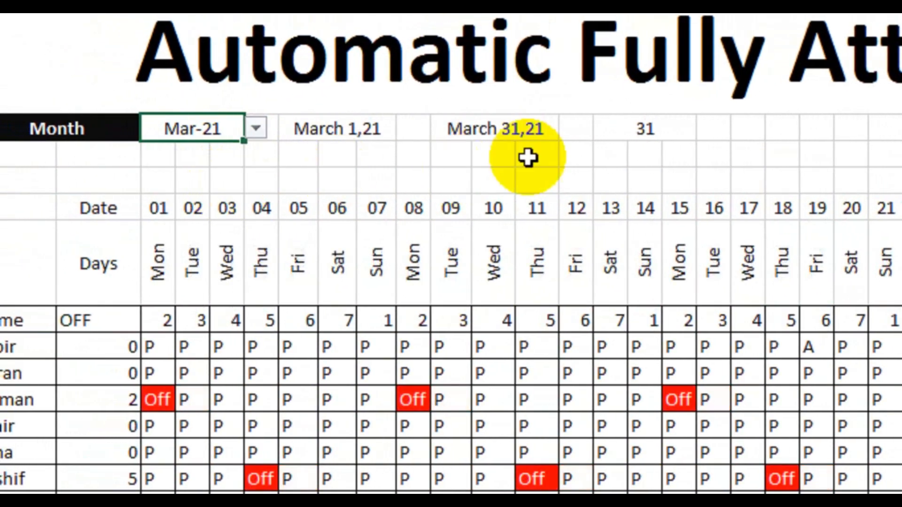
left_click(256, 128)
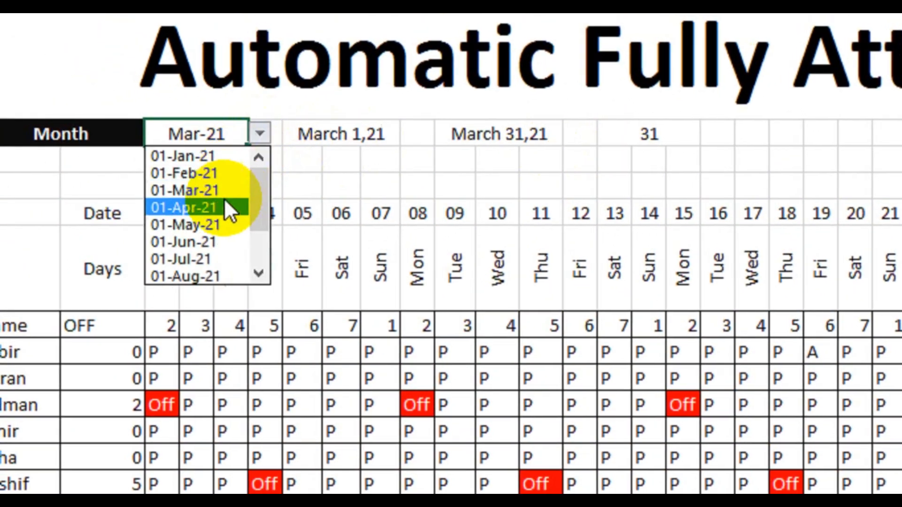
left_click(228, 206)
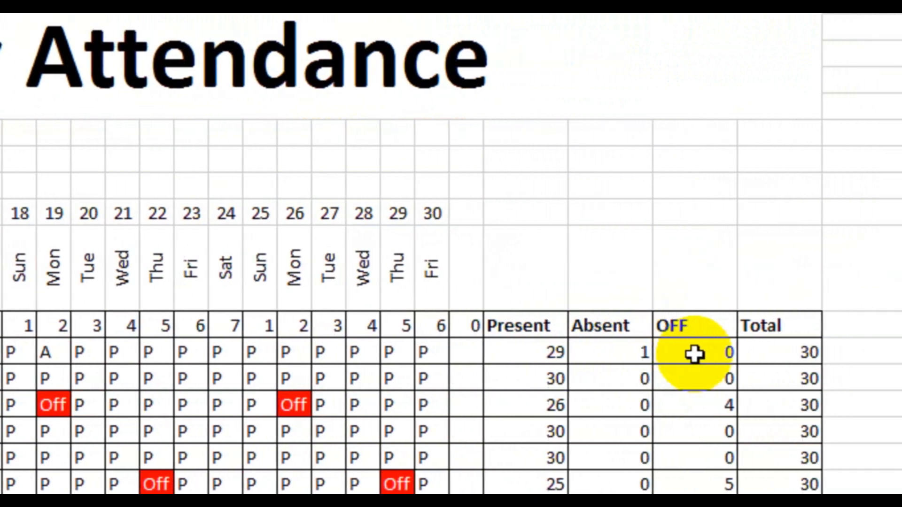
left_click(780, 362)
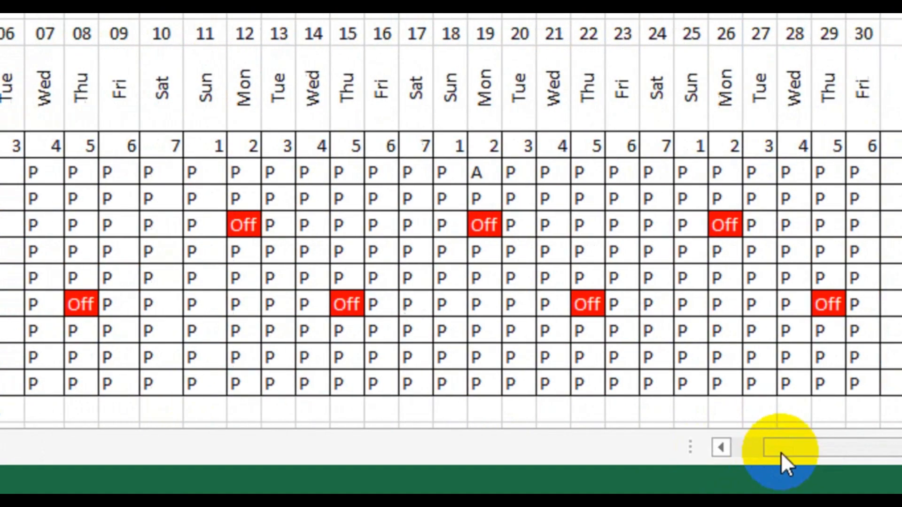
left_click_drag(781, 452, 687, 449)
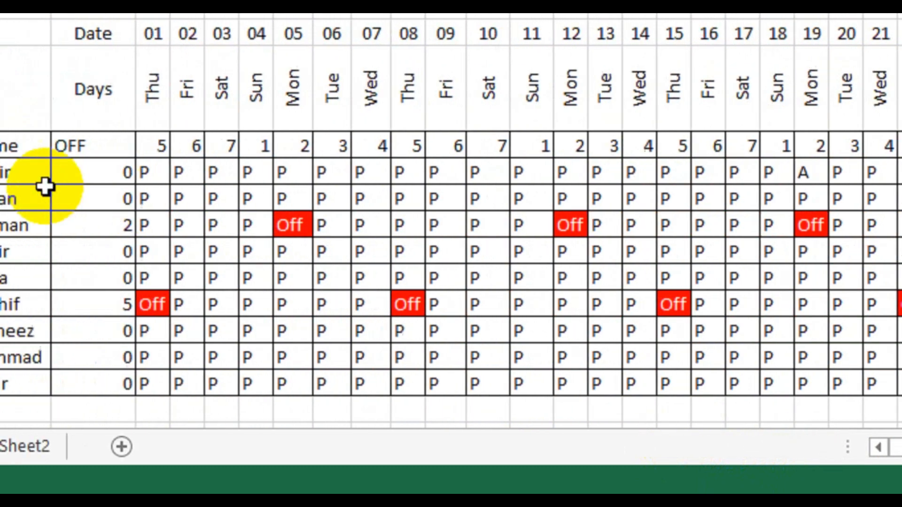
left_click_drag(191, 178, 229, 353)
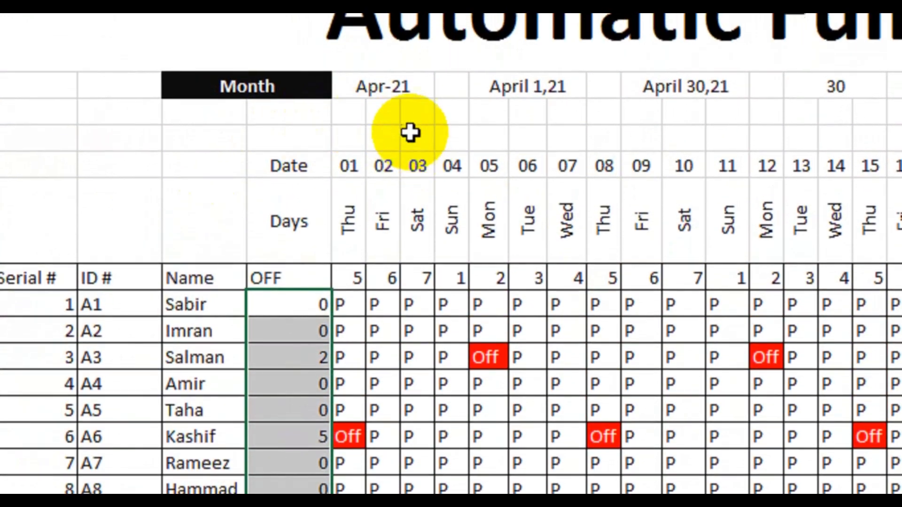
- Set the month to May-21 and on to Jun-21, and check the updated dates and weekdays
left_click(401, 87)
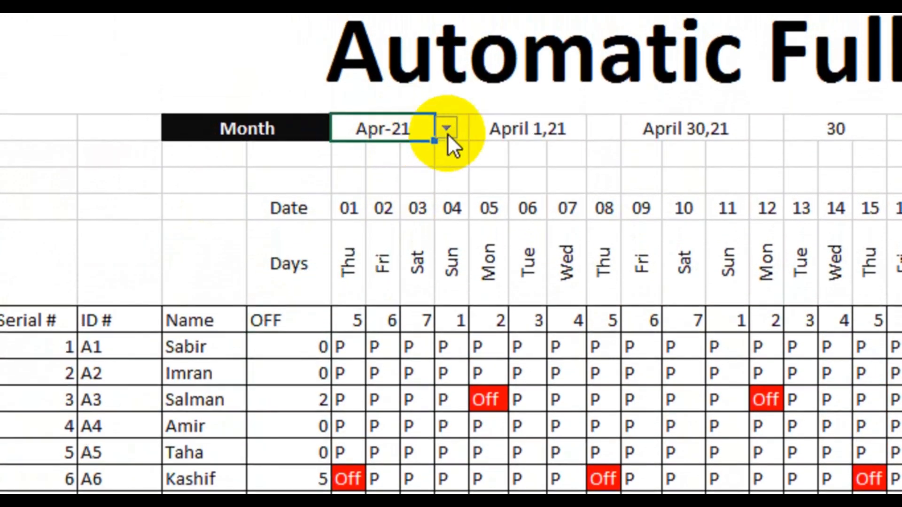
left_click(446, 88)
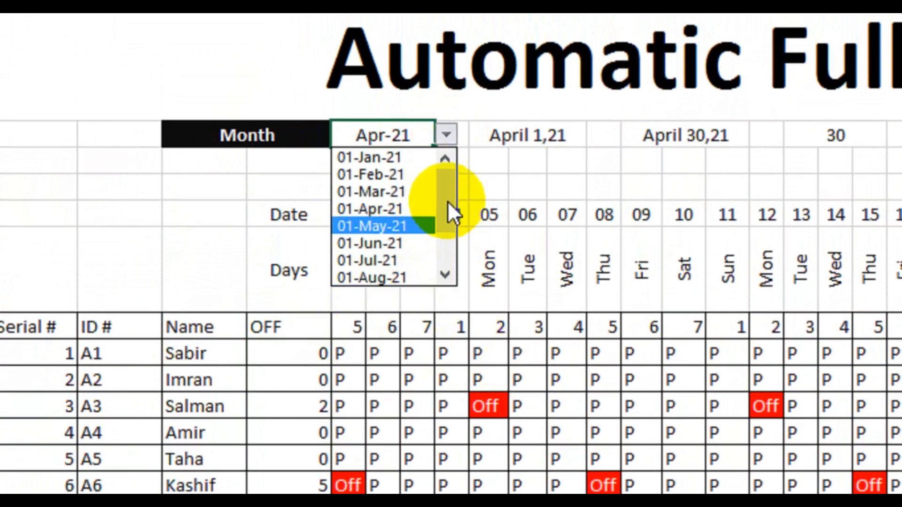
left_click(401, 224)
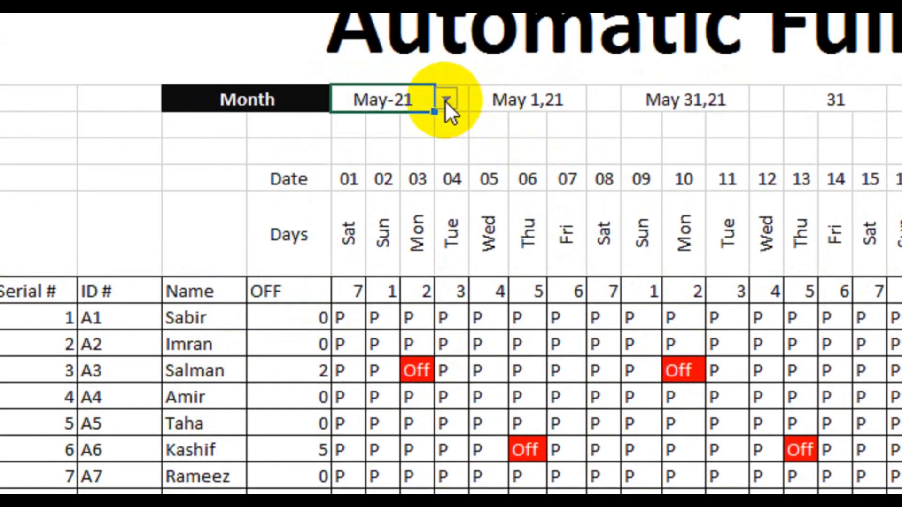
left_click(446, 100)
left_click(412, 207)
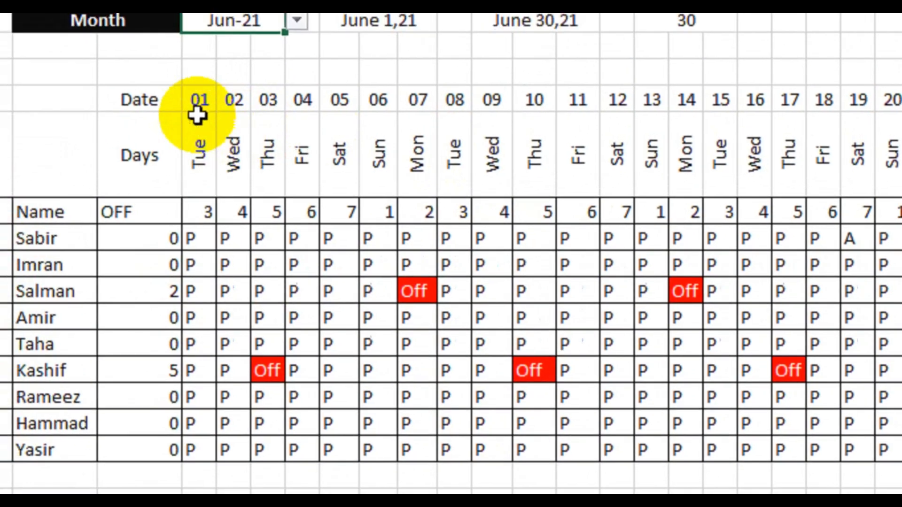
left_click_drag(203, 119, 862, 205)
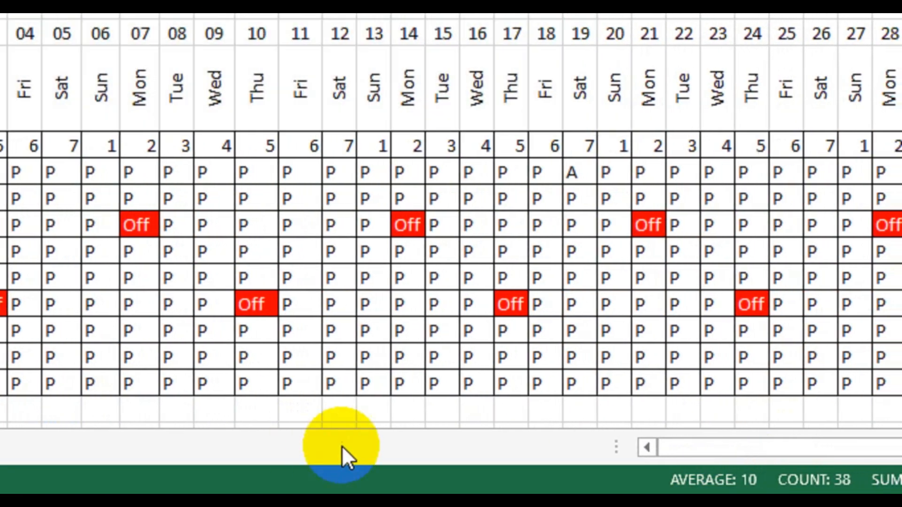
left_click(669, 447)
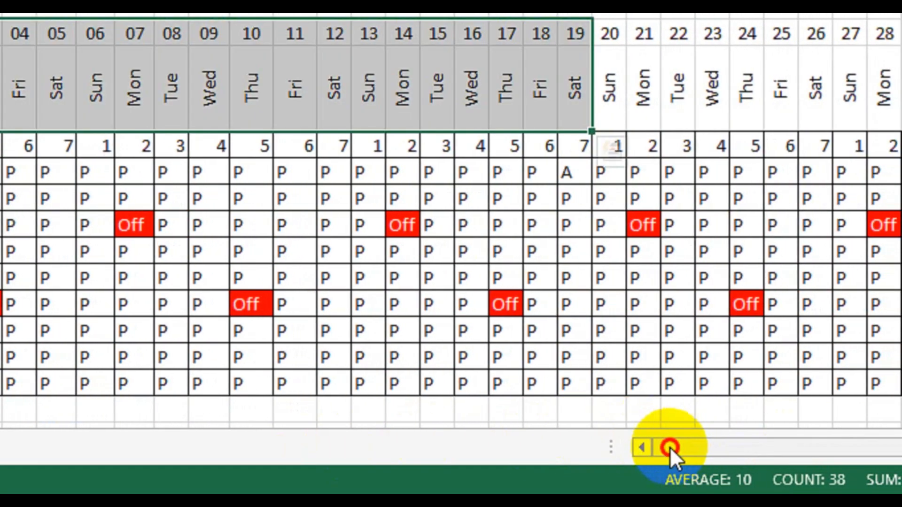
left_click(267, 293)
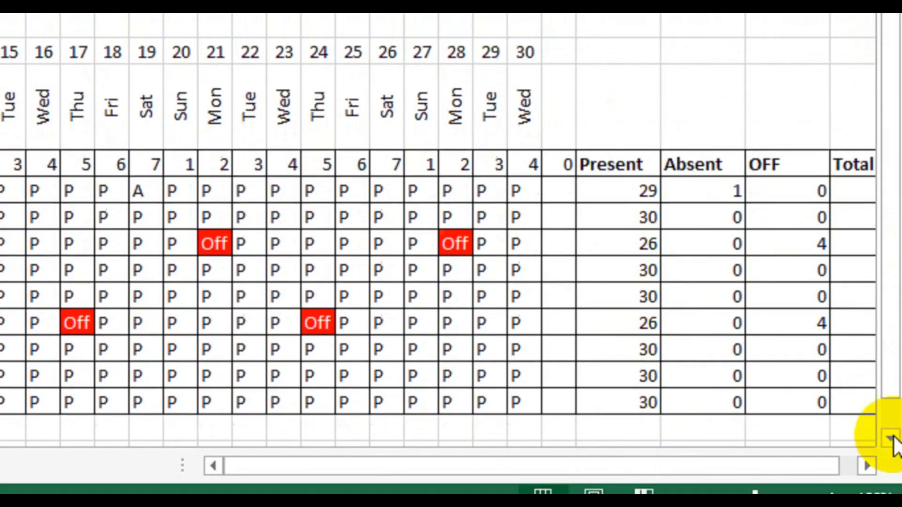
- Enter 01-Feb-21 in cell B22 below the table and fill the daily dates down through 28-Feb-21 in B49
left_click(892, 435)
left_click(893, 421)
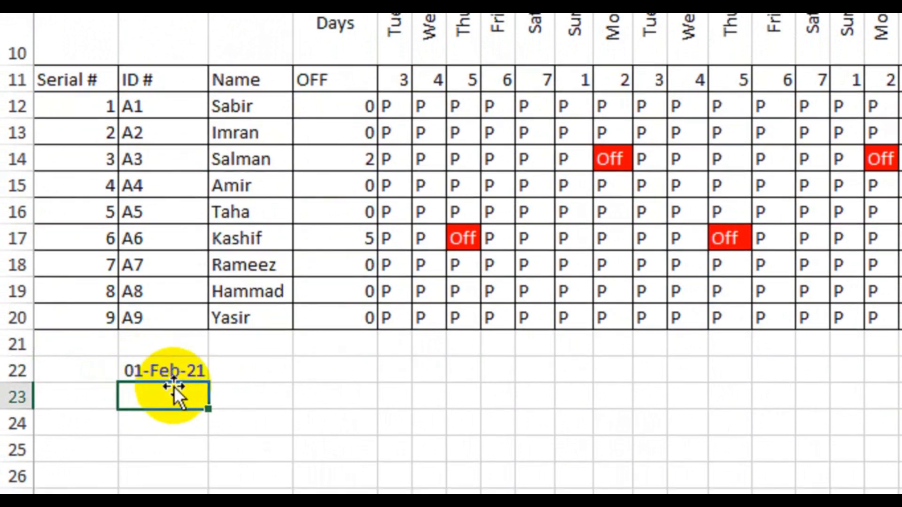
left_click(194, 382)
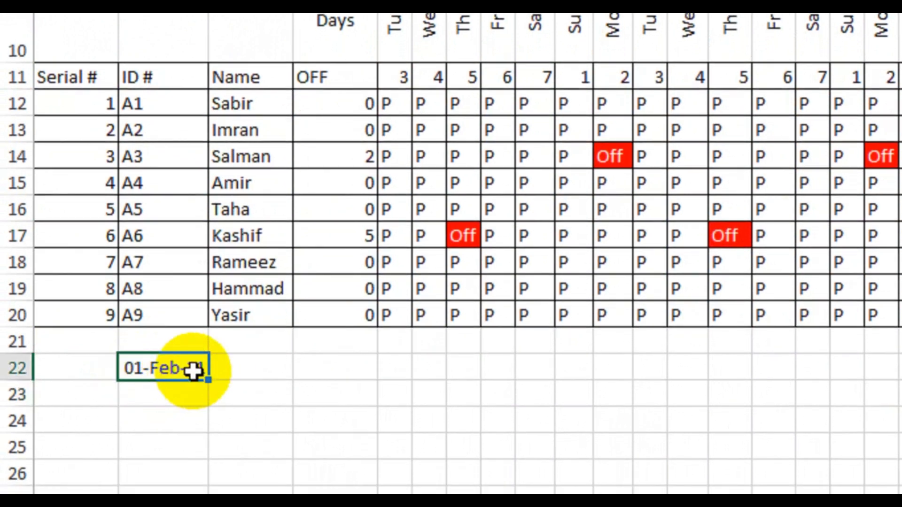
left_click_drag(205, 376, 243, 135)
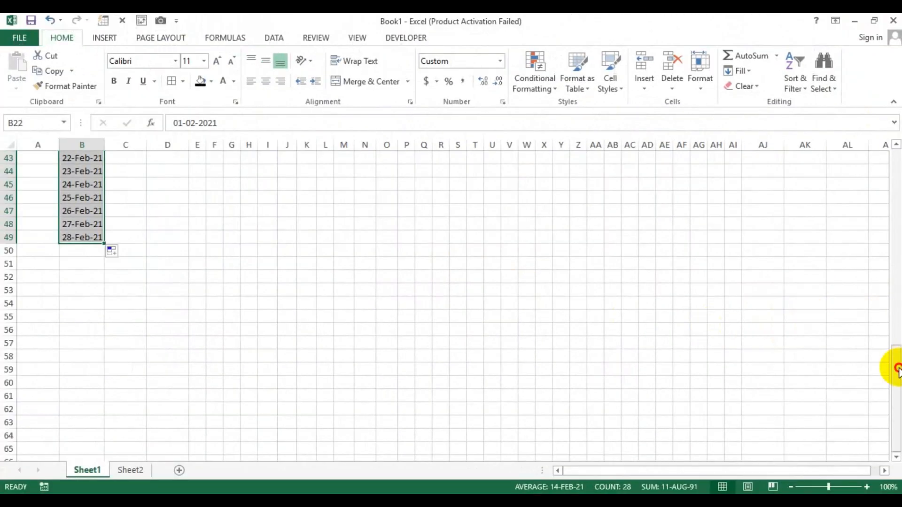
- Enter the weekday initials S, M, T, W, T, F, S across cells G23 to M23 below the attendance table
left_click_drag(898, 369, 898, 275)
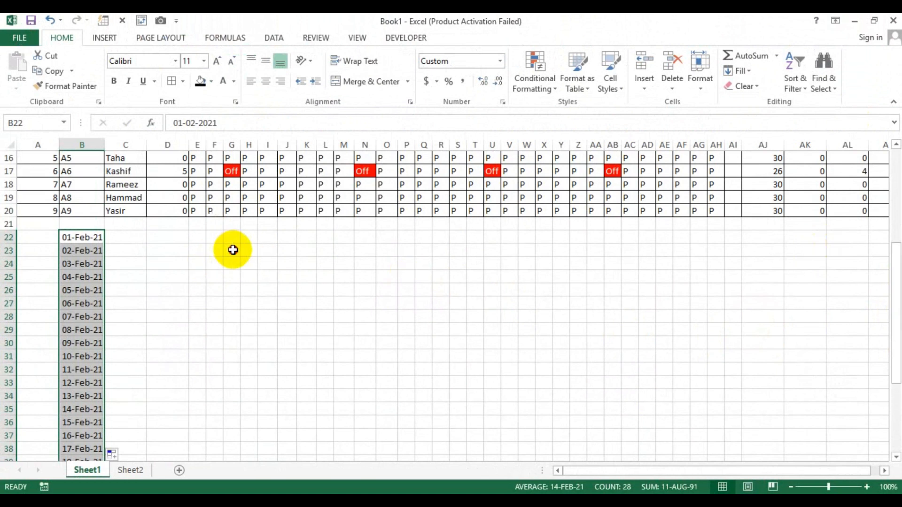
left_click(233, 250)
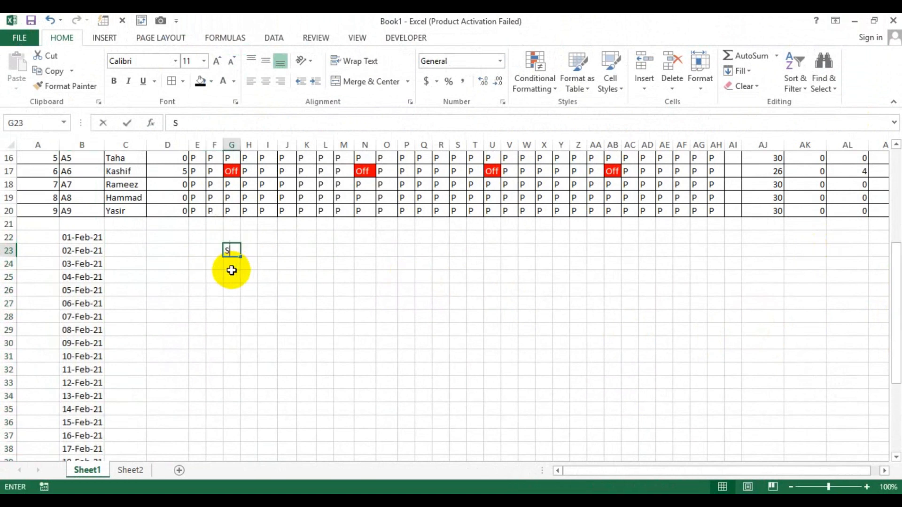
key("Tab")
type("M")
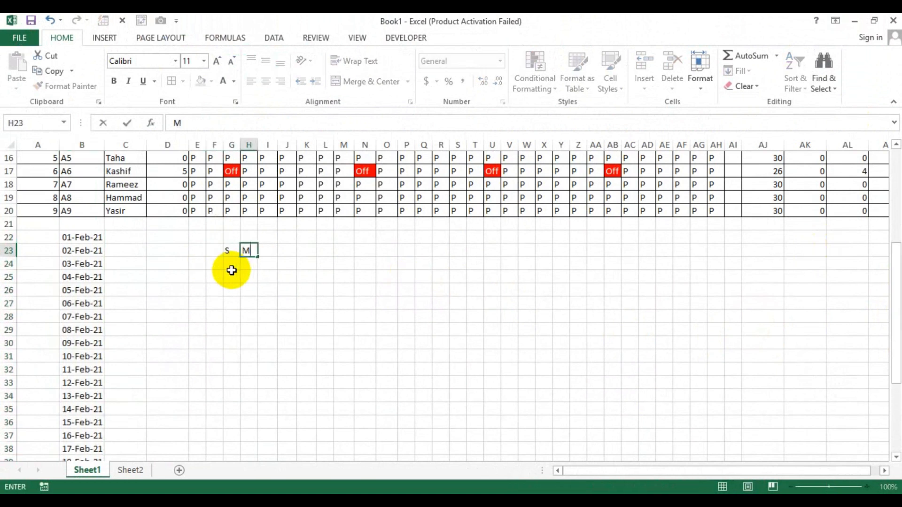
key("Tab")
type("T")
key("Tab")
type("W")
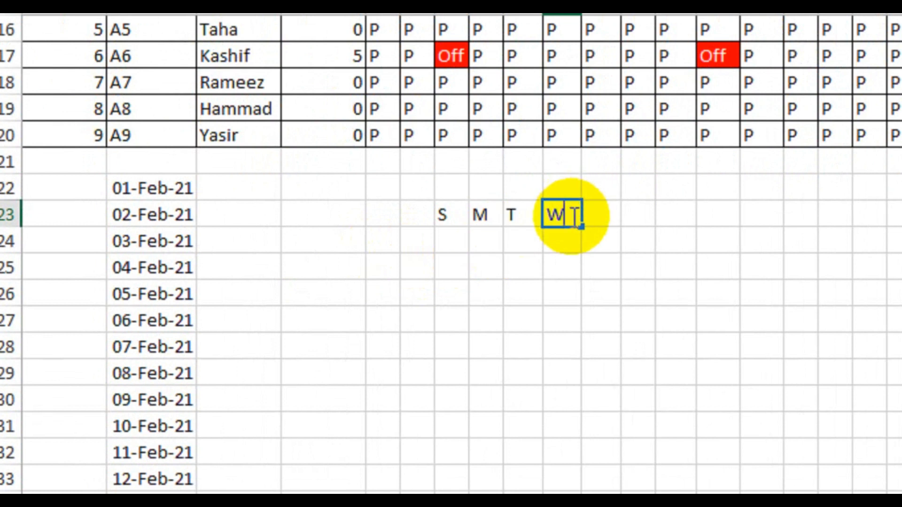
key("Tab")
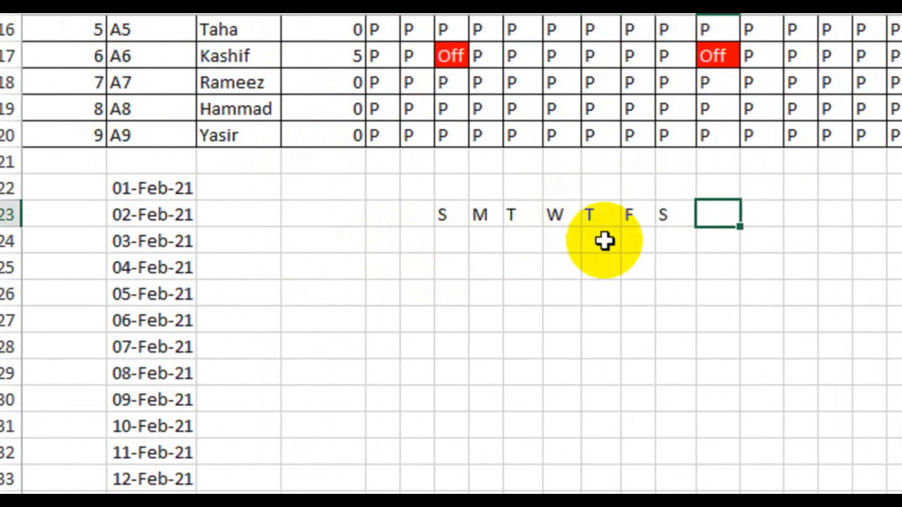
- Number the weekday initials 1 through 7 in cells G24 to M24
left_click(451, 240)
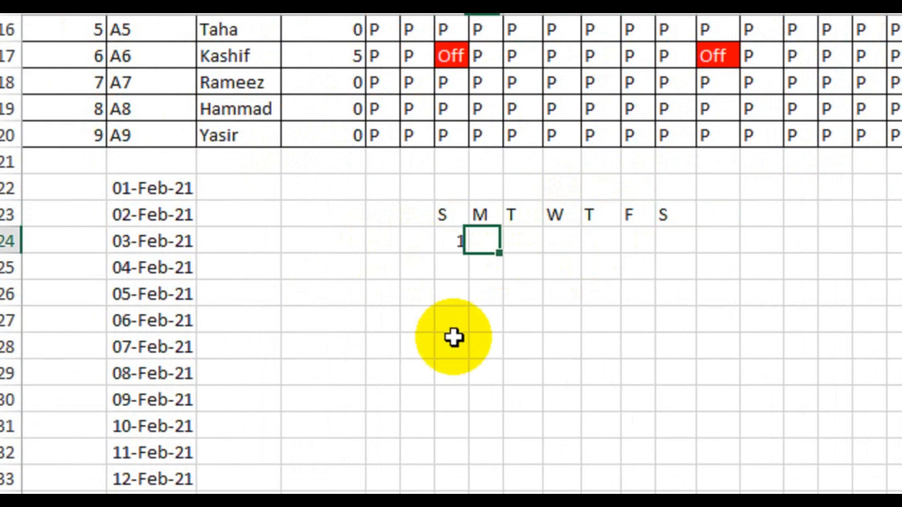
type("4")
key("Tab")
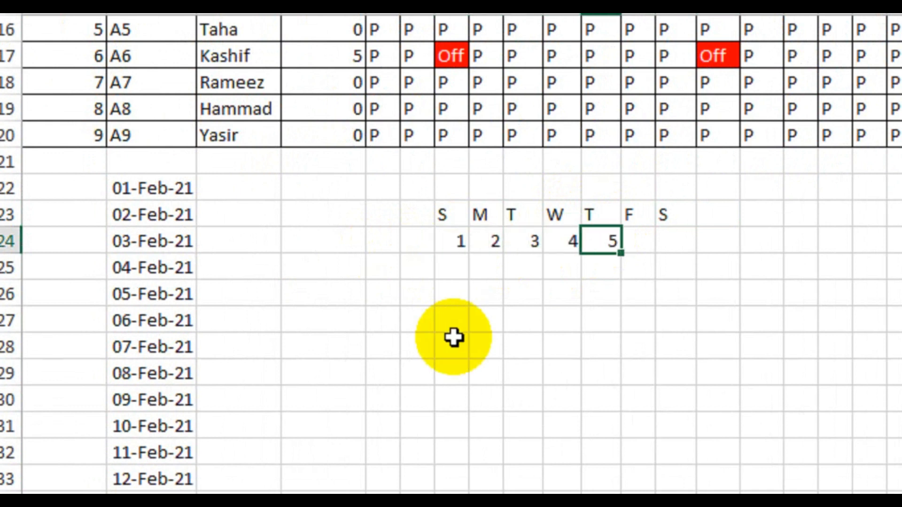
type("6")
key("Tab")
type("7")
key("Tab")
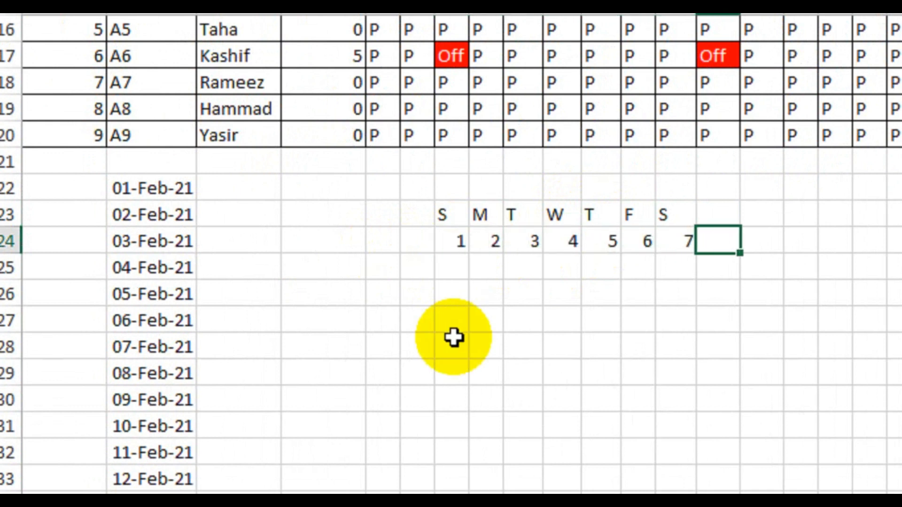
- Enter =WEEKDAY(B22,1) in C22 and fill the formula down beside the February dates
left_click(250, 193)
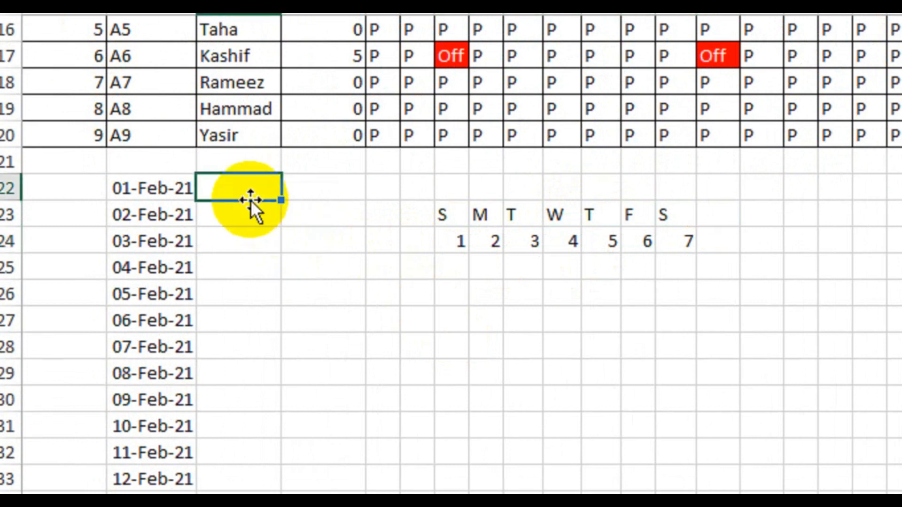
type("=week")
key("Tab")
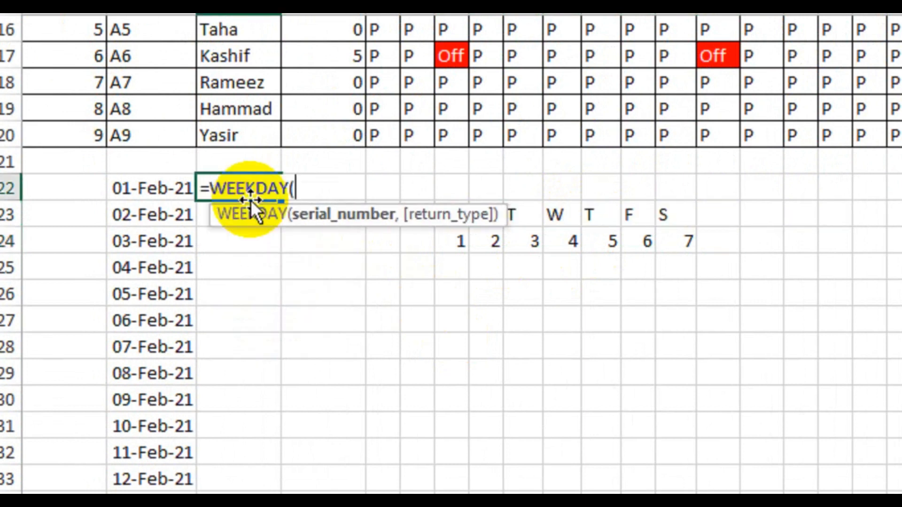
left_click(167, 187)
type(",")
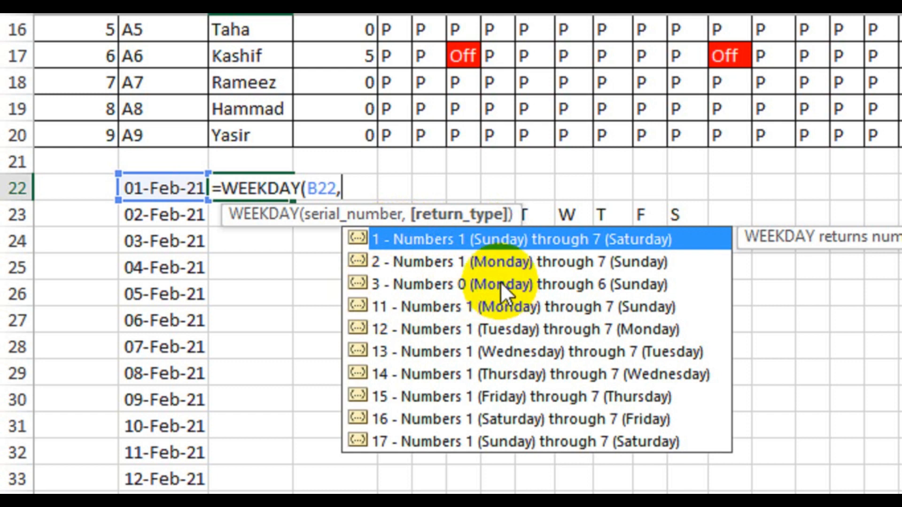
type("1")
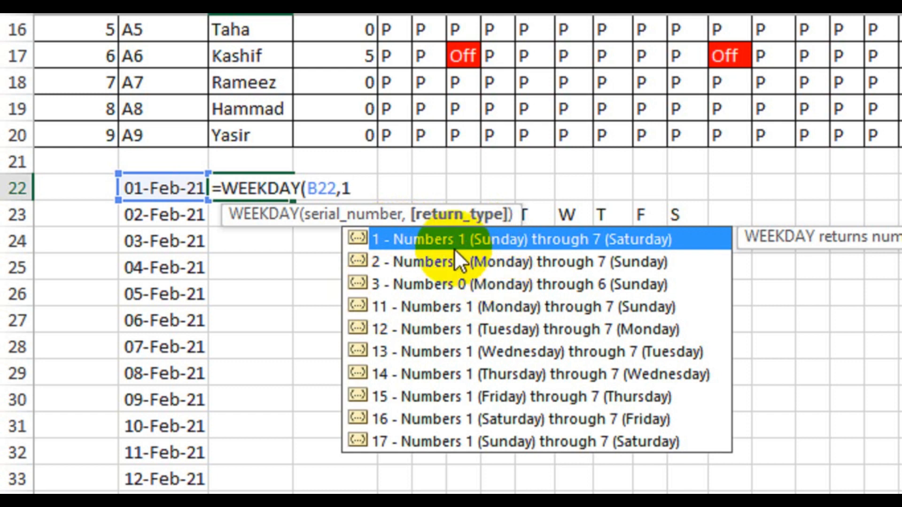
type(")")
key("Return")
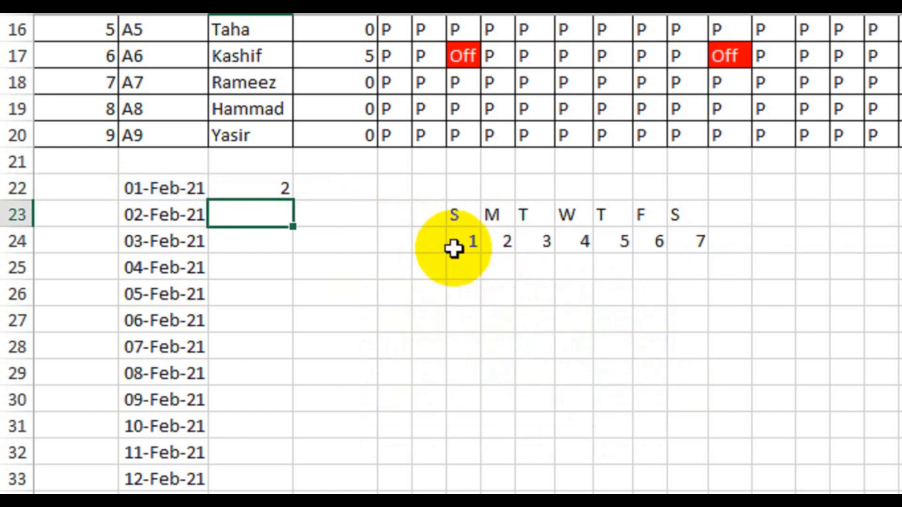
left_click(278, 194)
double_click(290, 200)
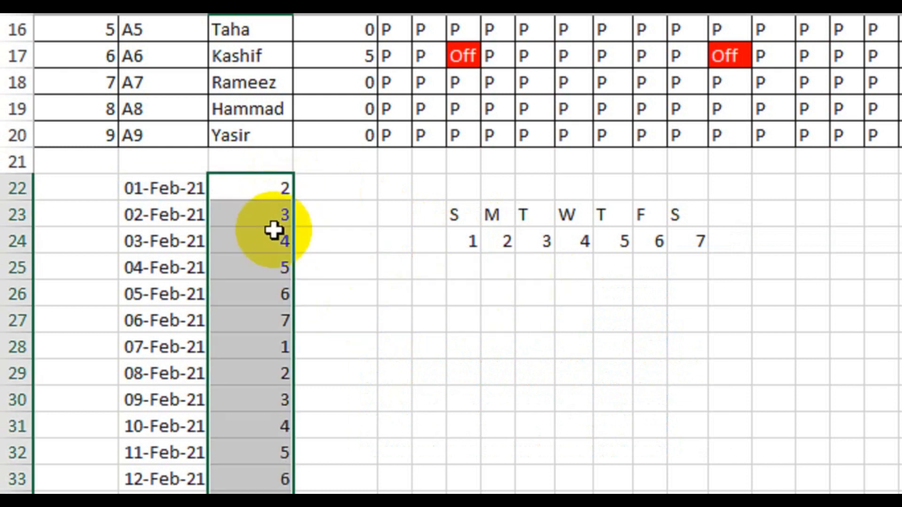
- Look up 1 February 2021 in the system calendar and compare its weekday with the number beside 01-Feb-21
left_click(174, 192)
left_click(232, 193)
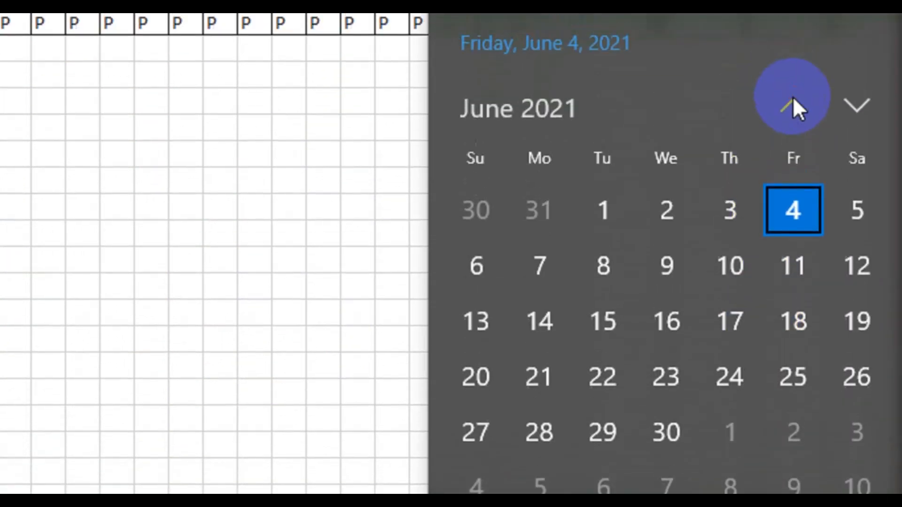
left_click(794, 106)
left_click(794, 119)
left_click(793, 133)
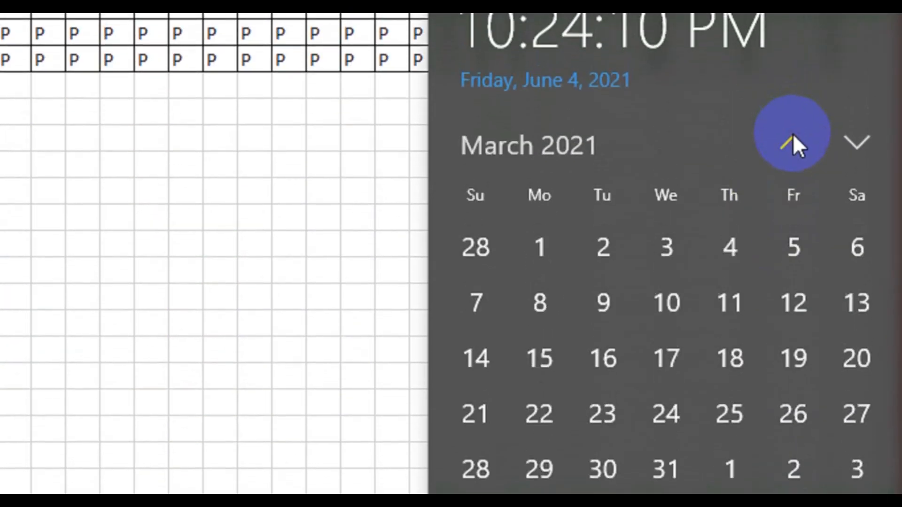
left_click(793, 133)
left_click(540, 251)
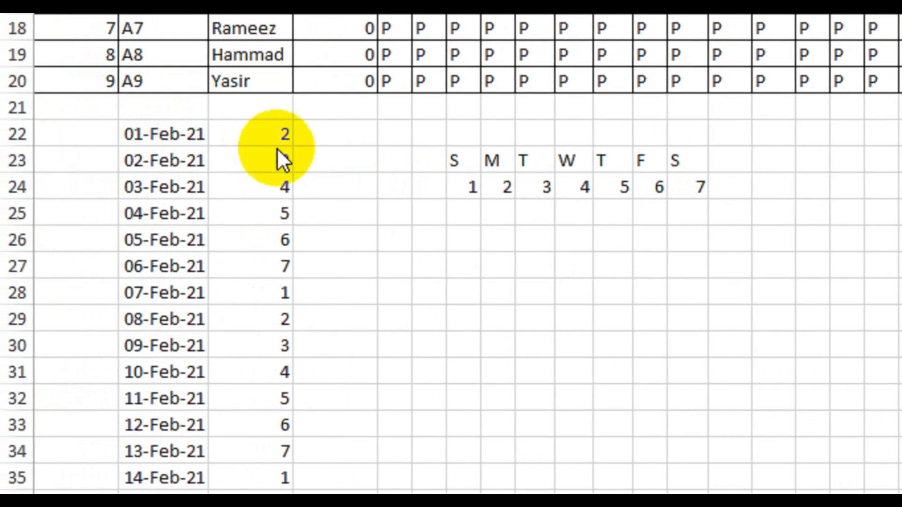
left_click(526, 303)
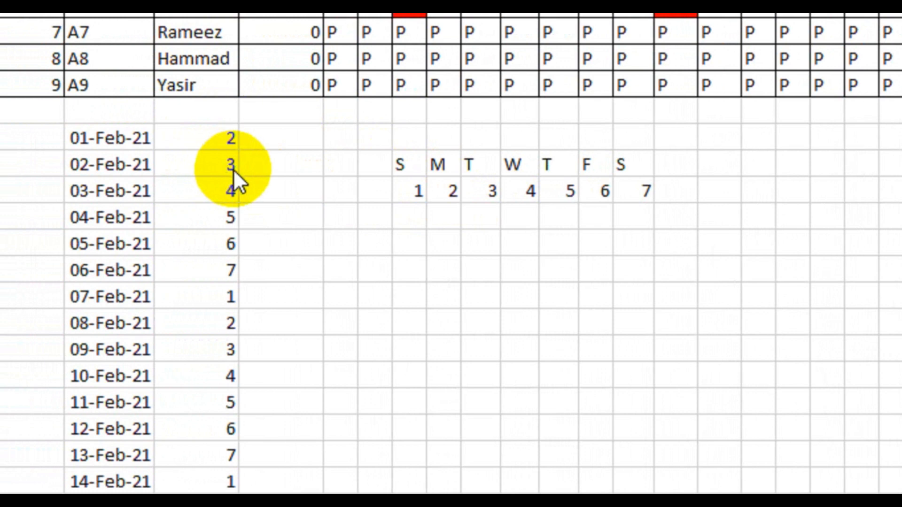
left_click(378, 226)
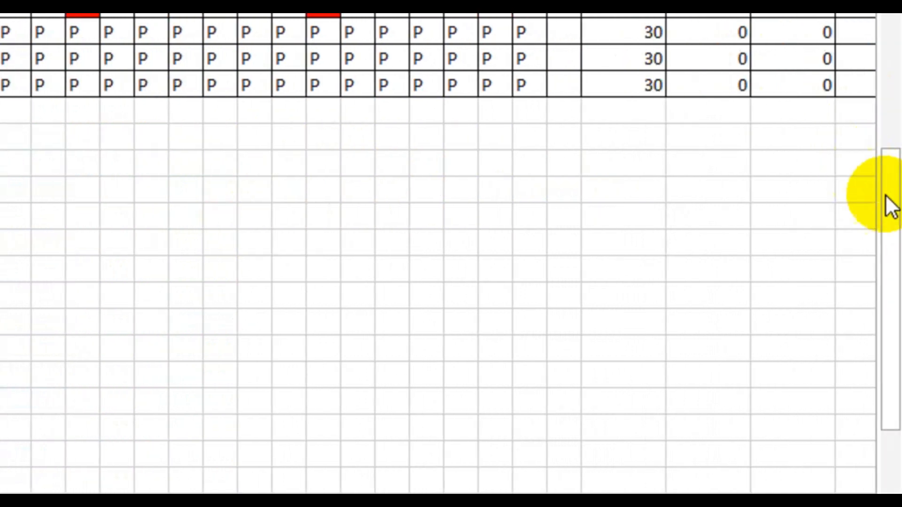
- Set the OFF day number of employee A5 to 6 in the attendance table
left_click_drag(887, 202, 895, 113)
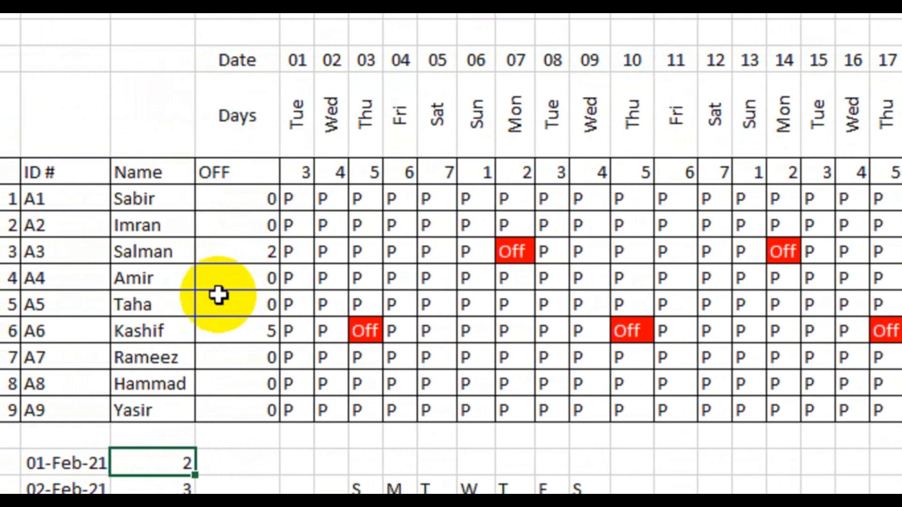
left_click(242, 305)
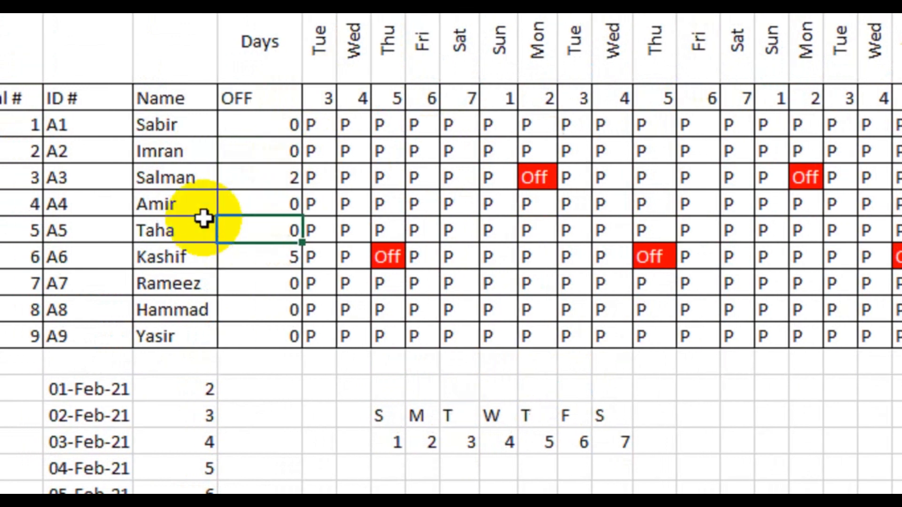
type("6")
key("Return")
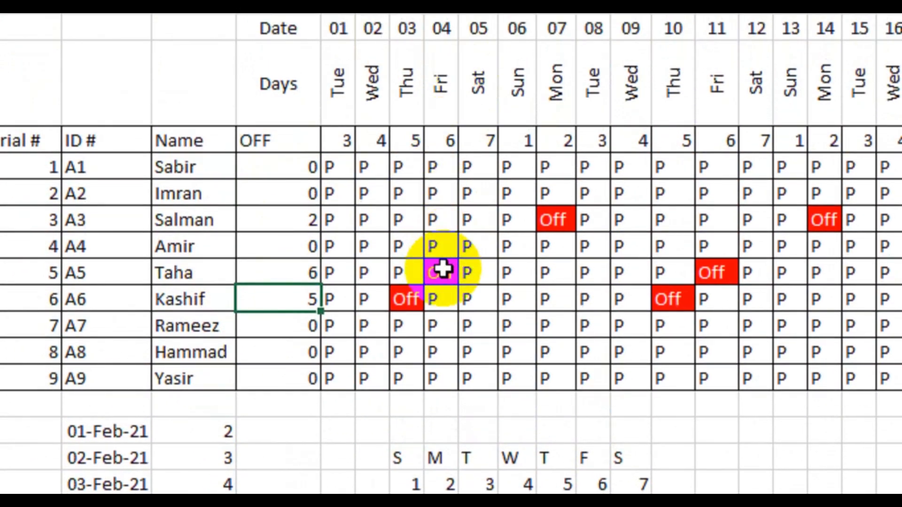
- Compare the Off marks of employees A5 and A3 with the weekday headings, including the 11th, 18th and 28th
left_click(442, 257)
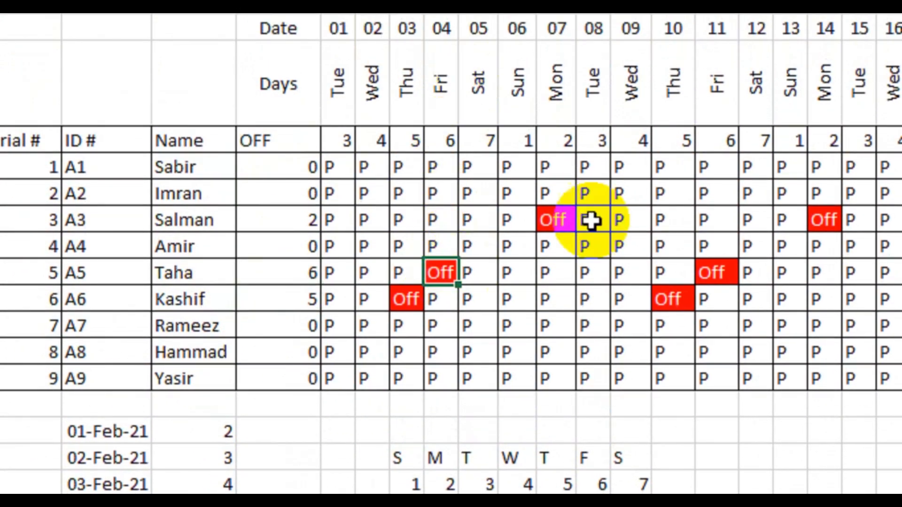
left_click(719, 257)
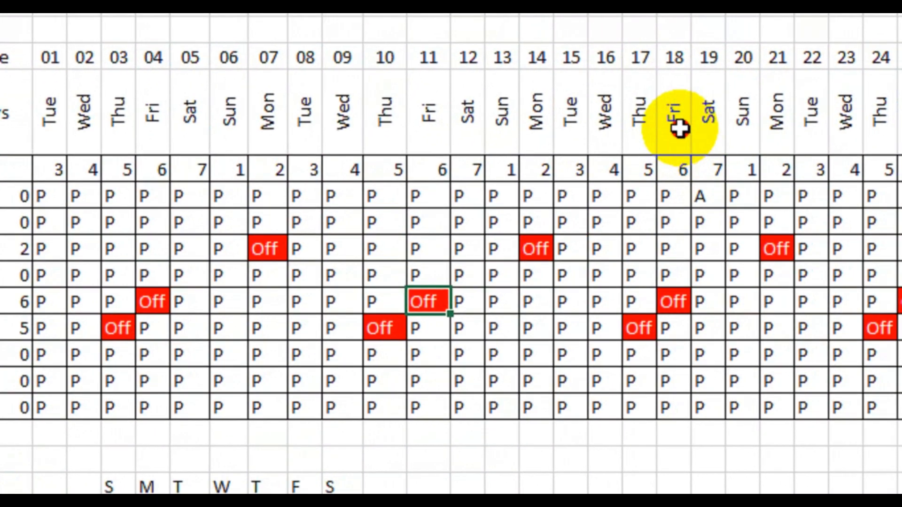
left_click_drag(680, 128, 676, 301)
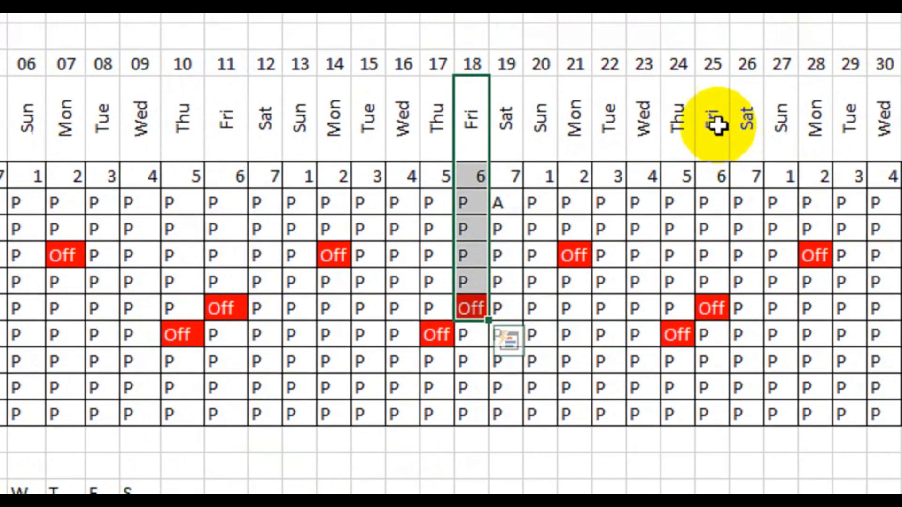
left_click_drag(680, 122, 682, 308)
left_click_drag(783, 123, 783, 308)
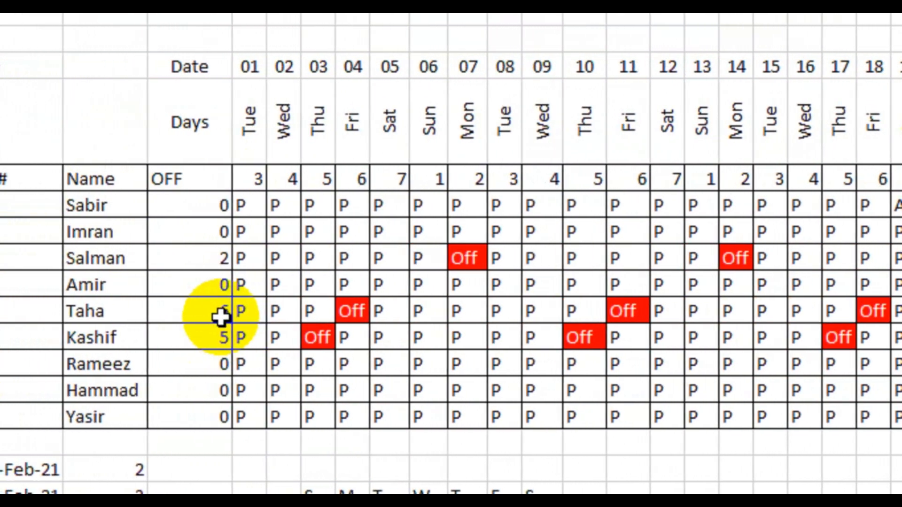
left_click(519, 308)
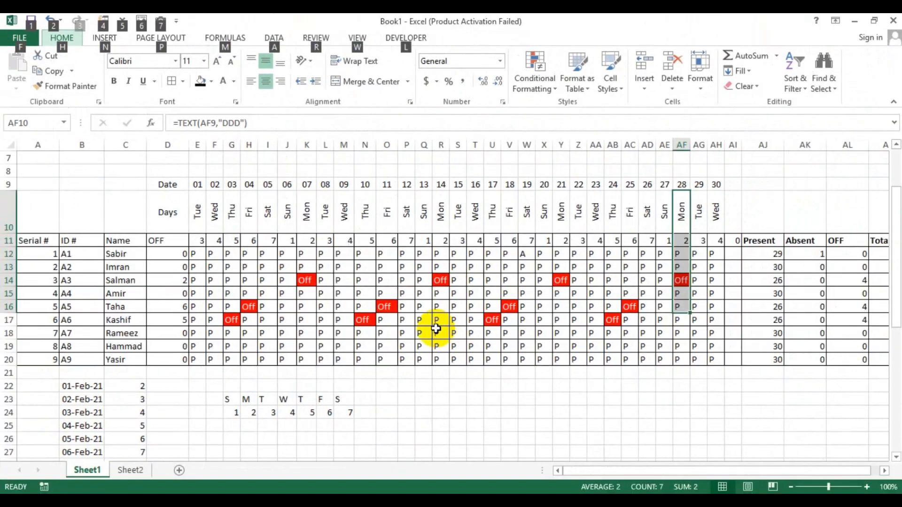
left_click_drag(888, 282, 896, 237)
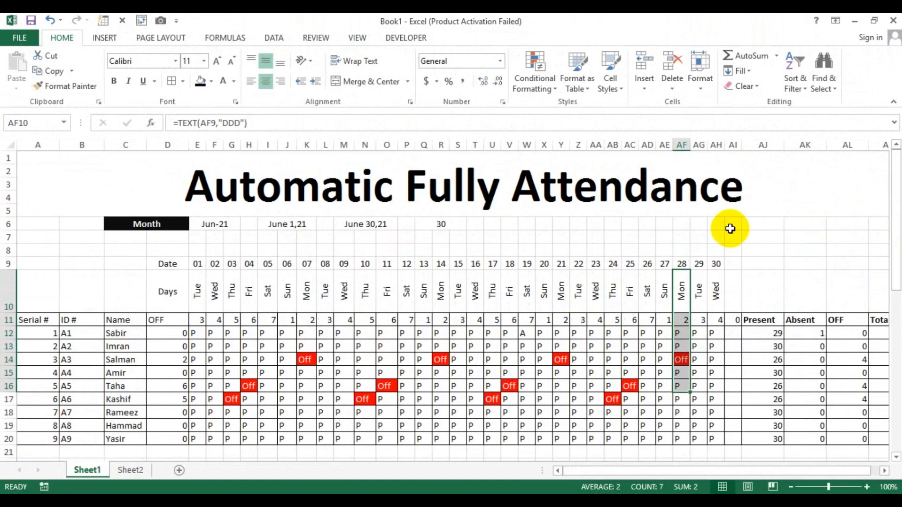
left_click(702, 237)
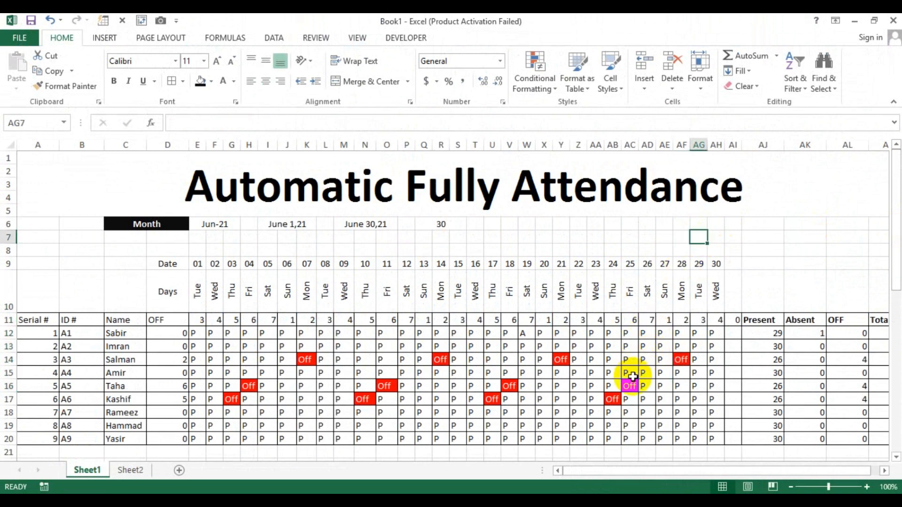